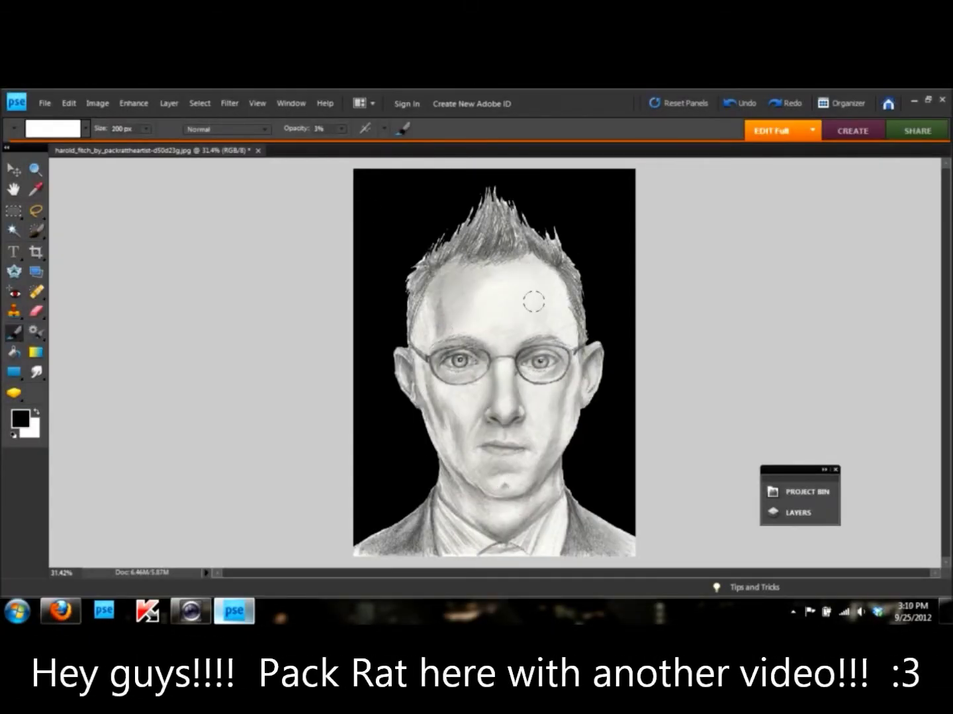
# Step: Smooth the forehead shading, then return to black at 7% brush opacity
pyautogui.moveTo(437, 285); pyautogui.dragTo(482, 391)
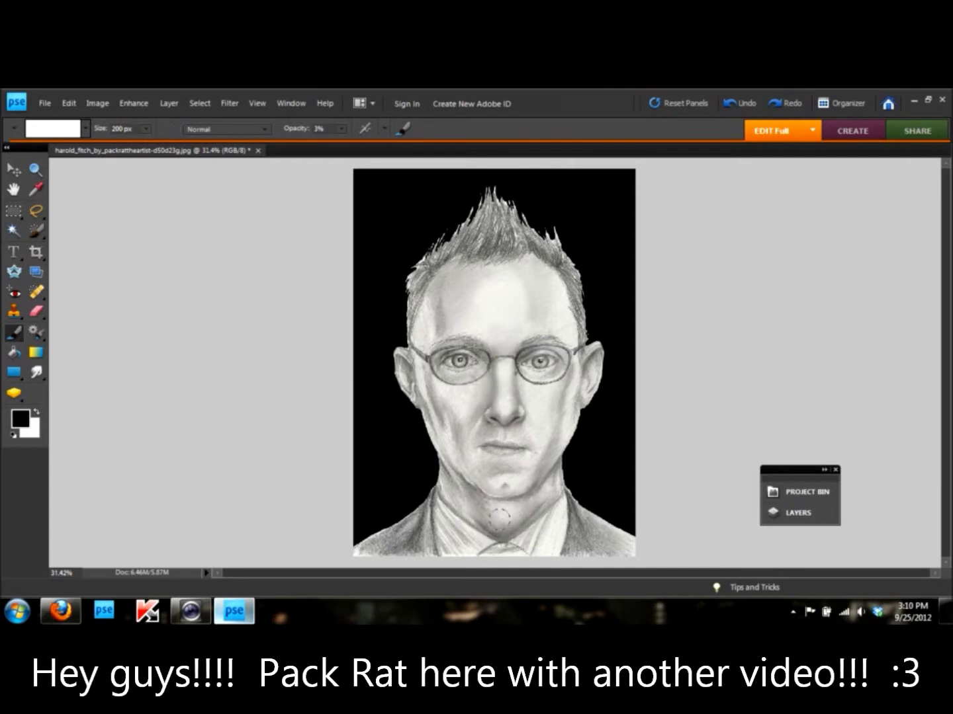
pyautogui.press('x')
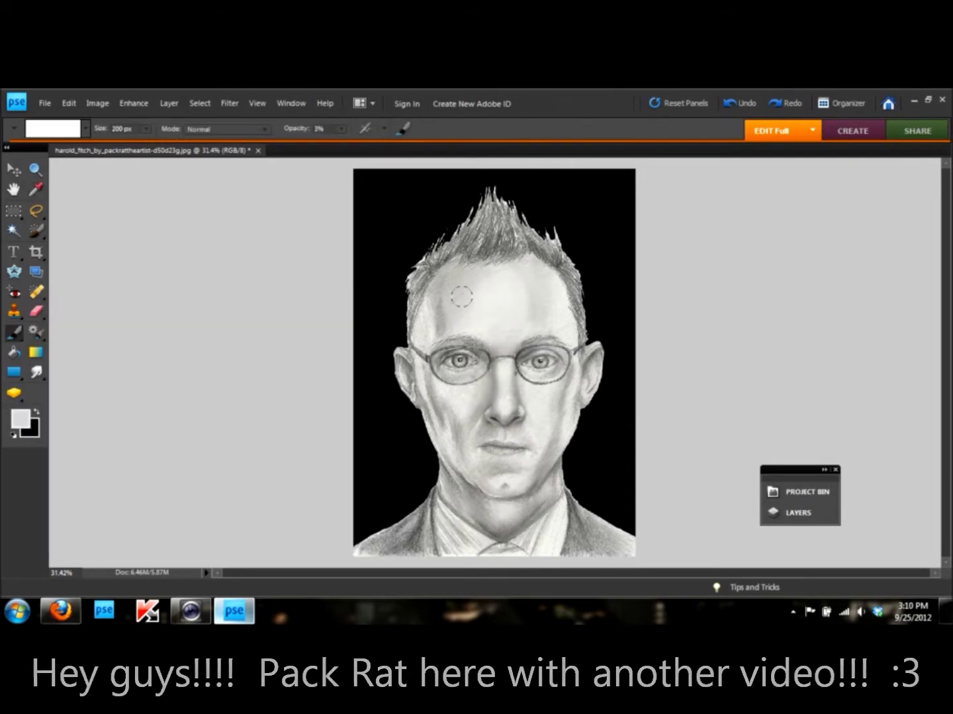
pyautogui.press('x')
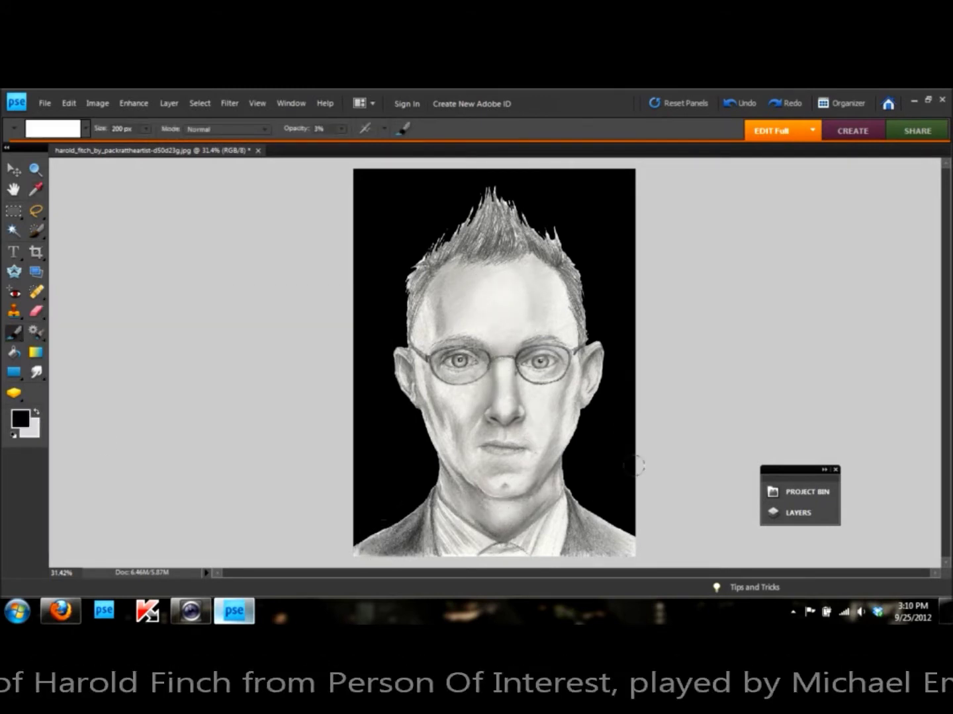
pyautogui.press('0')
pyautogui.press('7')
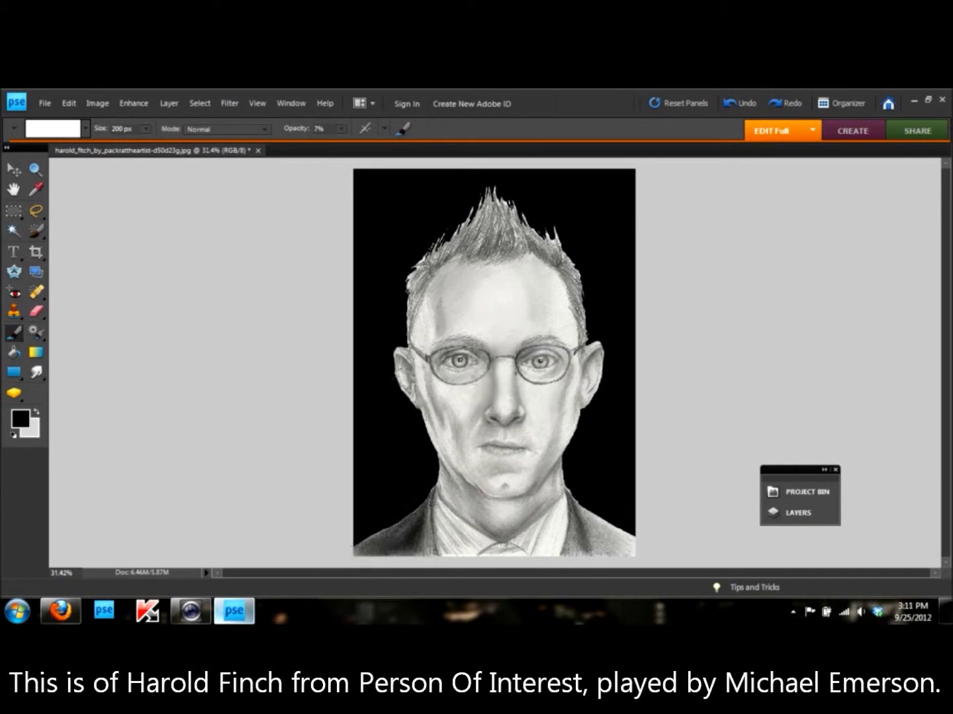
# Step: Shade the shoulder, neck, under-chin, jaw, cheek and mouth areas darker
pyautogui.scroll(3, 416, 381)
pyautogui.moveTo(661, 502); pyautogui.dragTo(582, 456)
pyautogui.moveTo(503, 476)
pyautogui.mouseDown()
pyautogui.moveTo(549, 389)
pyautogui.moveTo(417, 463)
pyautogui.mouseUp()
pyautogui.moveTo(397, 416); pyautogui.dragTo(490, 467)
pyautogui.moveTo(344, 371); pyautogui.dragTo(416, 477)
pyautogui.moveTo(549, 408); pyautogui.dragTo(437, 387)
pyautogui.moveTo(503, 282); pyautogui.dragTo(480, 317)
# Step: Softly shade beside the nose with a 100 px brush at 4% opacity
pyautogui.press('[')
pyautogui.press('[')
pyautogui.press('[')
pyautogui.press('0')
pyautogui.press('4')
pyautogui.moveTo(430, 265)
pyautogui.mouseDown()
pyautogui.moveTo(460, 294)
pyautogui.moveTo(499, 224)
pyautogui.mouseUp()
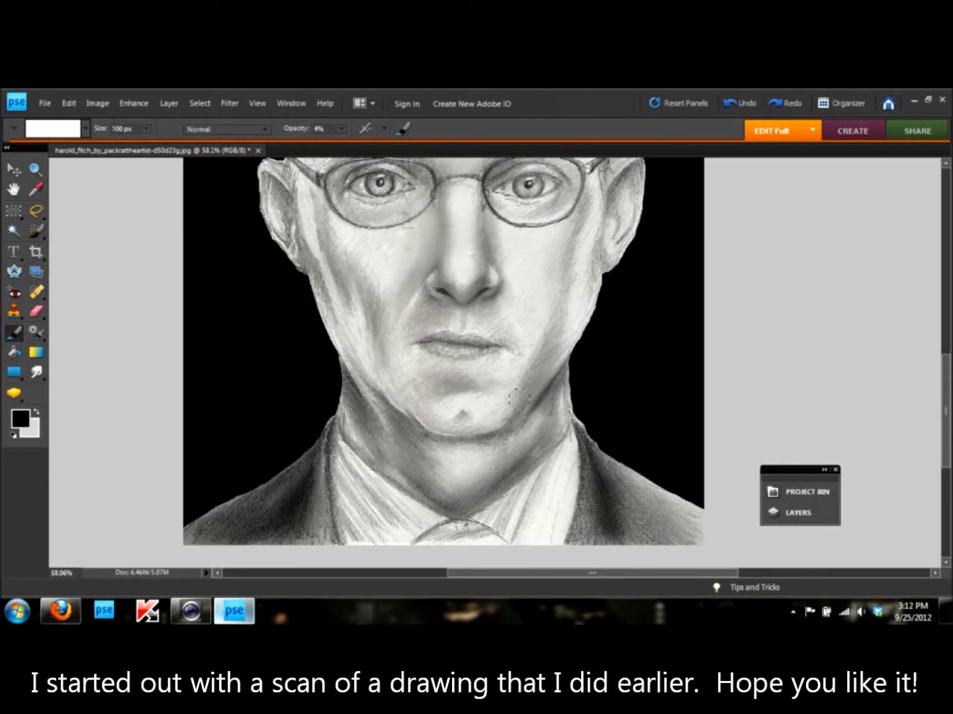
# Step: Darken the left eyebrow and eyelid crease and lighten the left eye's white
pyautogui.scroll(2, 573, 414)
pyautogui.scroll(2, 573, 414)
pyautogui.moveTo(265, 344); pyautogui.dragTo(449, 312)
pyautogui.press('[')
pyautogui.press('[')
pyautogui.press('[')
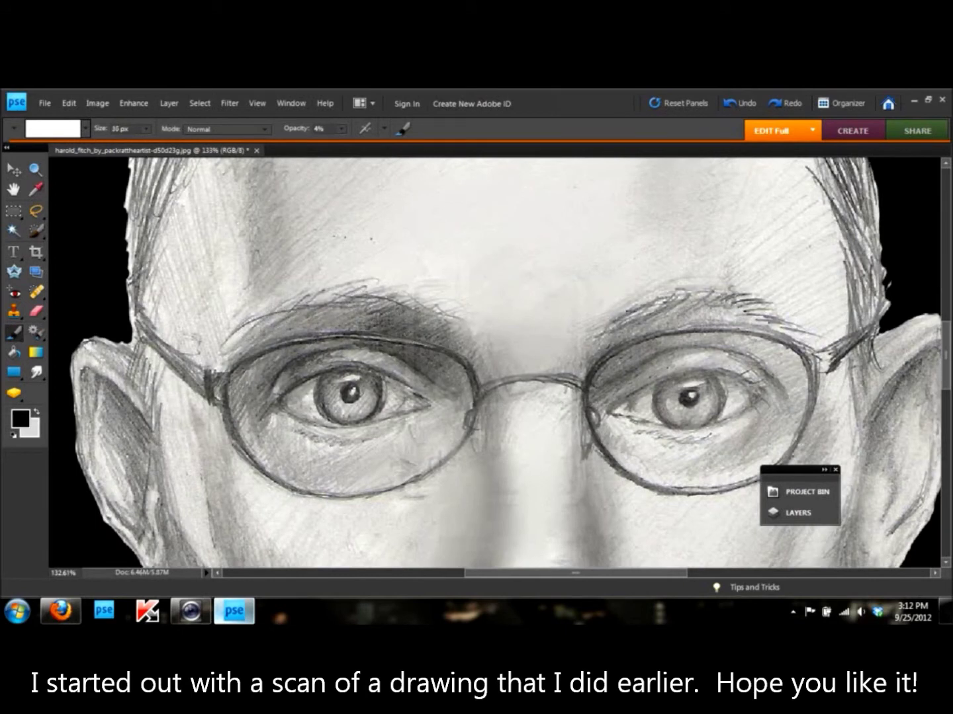
pyautogui.moveTo(282, 382); pyautogui.dragTo(350, 358)
pyautogui.moveTo(286, 407)
pyautogui.mouseDown()
pyautogui.moveTo(374, 379)
pyautogui.moveTo(397, 387)
pyautogui.mouseUp()
pyautogui.press(']')
pyautogui.press(']')
pyautogui.press(']')
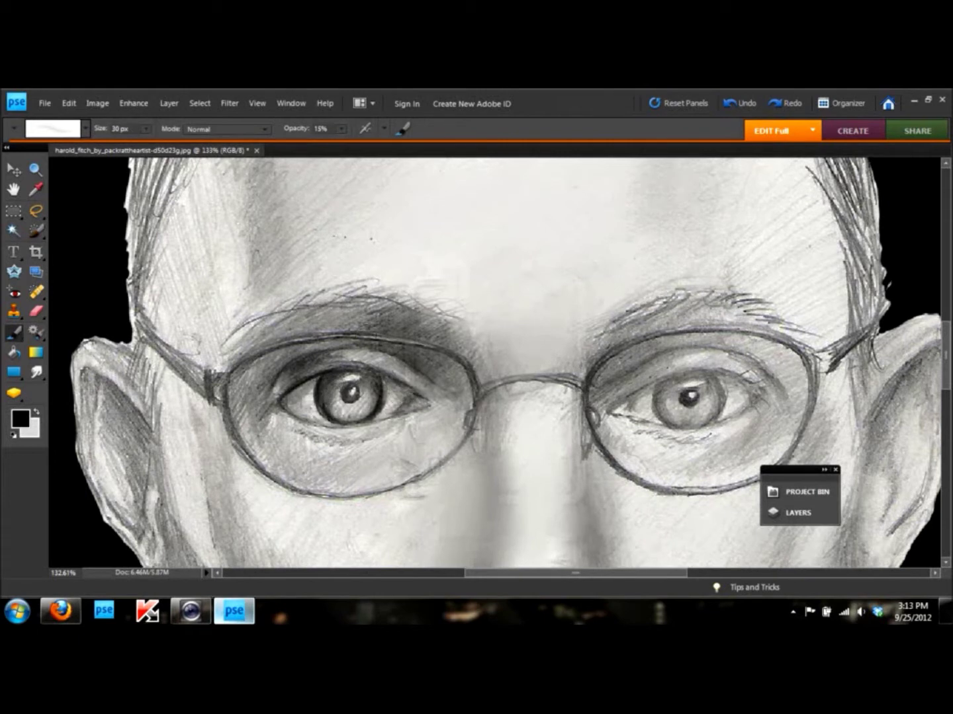
# Step: Darken the right eye's upper lid and repaint its iris lighter
pyautogui.moveTo(608, 385); pyautogui.dragTo(728, 357)
pyautogui.press('[')
pyautogui.press('[')
pyautogui.press('[')
pyautogui.click(36, 413)
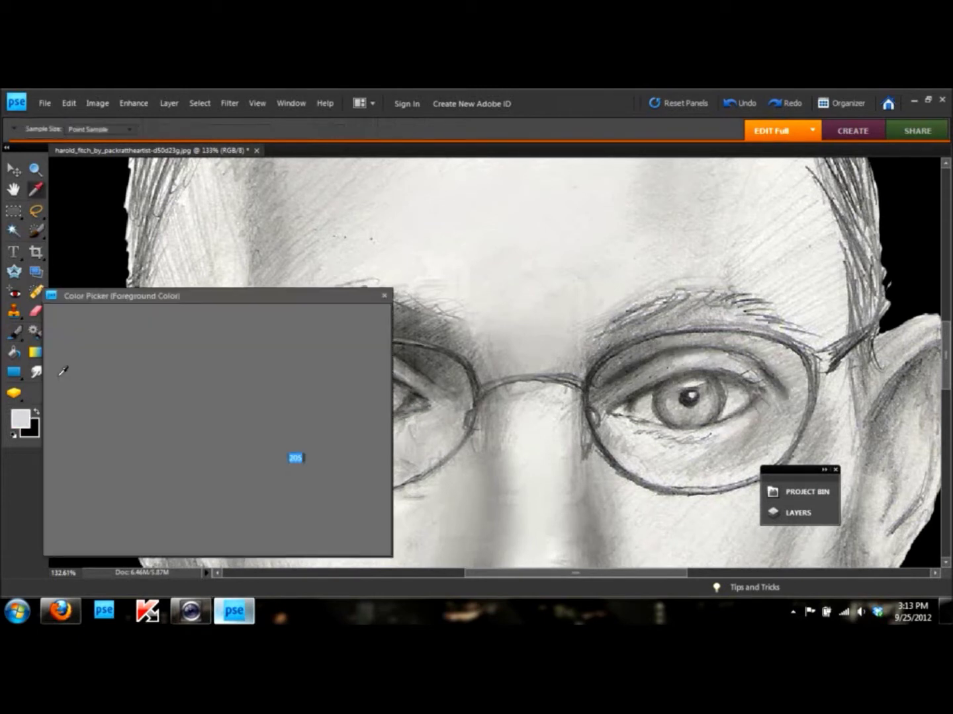
pyautogui.click(361, 315)
pyautogui.press('x')
pyautogui.hotkey('ctrl', 'z')
pyautogui.press(']')
pyautogui.press(']')
pyautogui.press(']')
pyautogui.press('x')
pyautogui.press('x')
pyautogui.moveTo(662, 409); pyautogui.dragTo(641, 399)
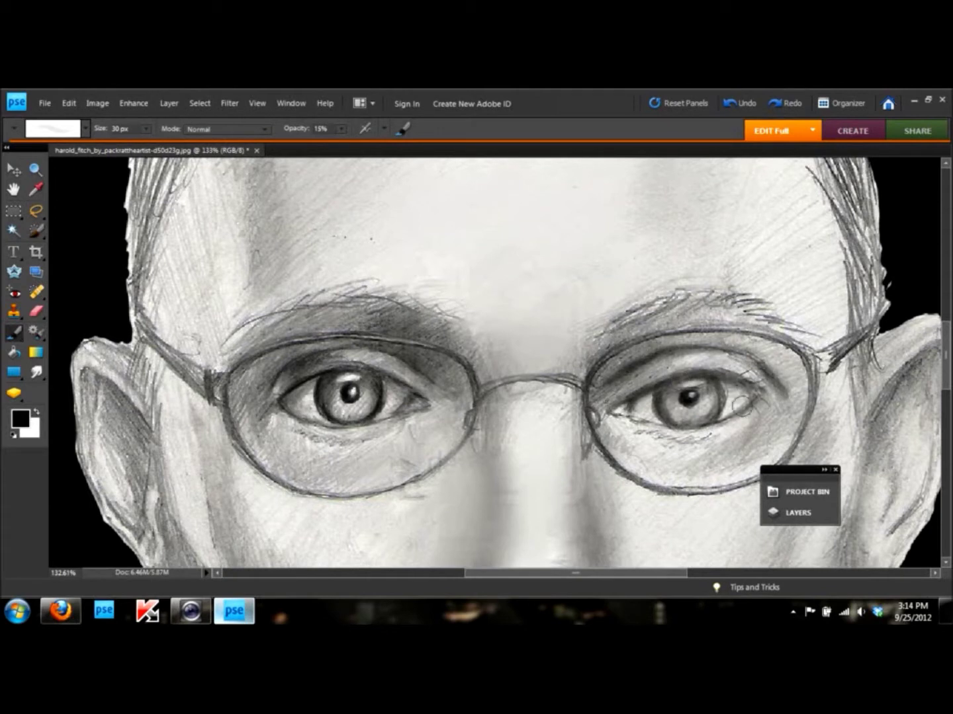
# Step: Try the Smudge tool at 30 px before returning to the Brush
pyautogui.click(35, 372)
pyautogui.press(']')
pyautogui.press(']')
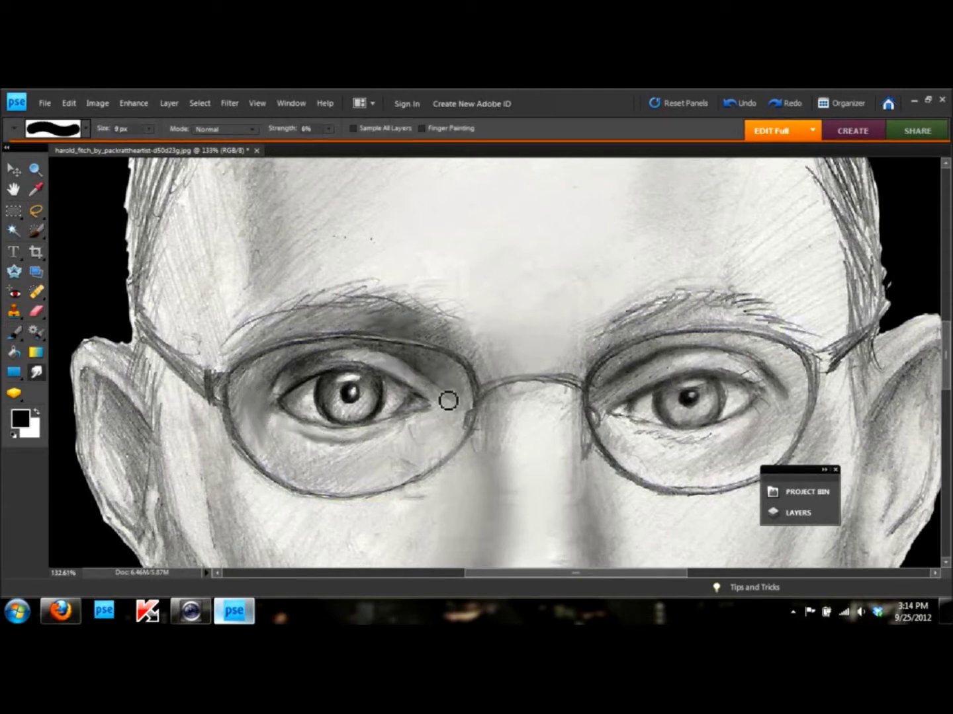
pyautogui.press('b')
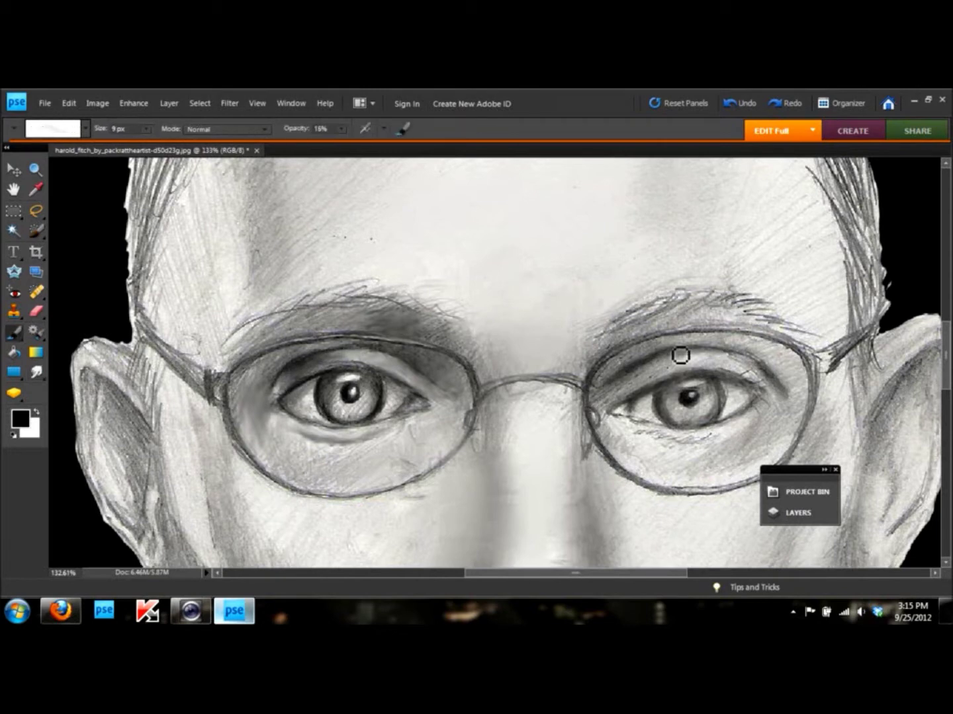
pyautogui.press('x')
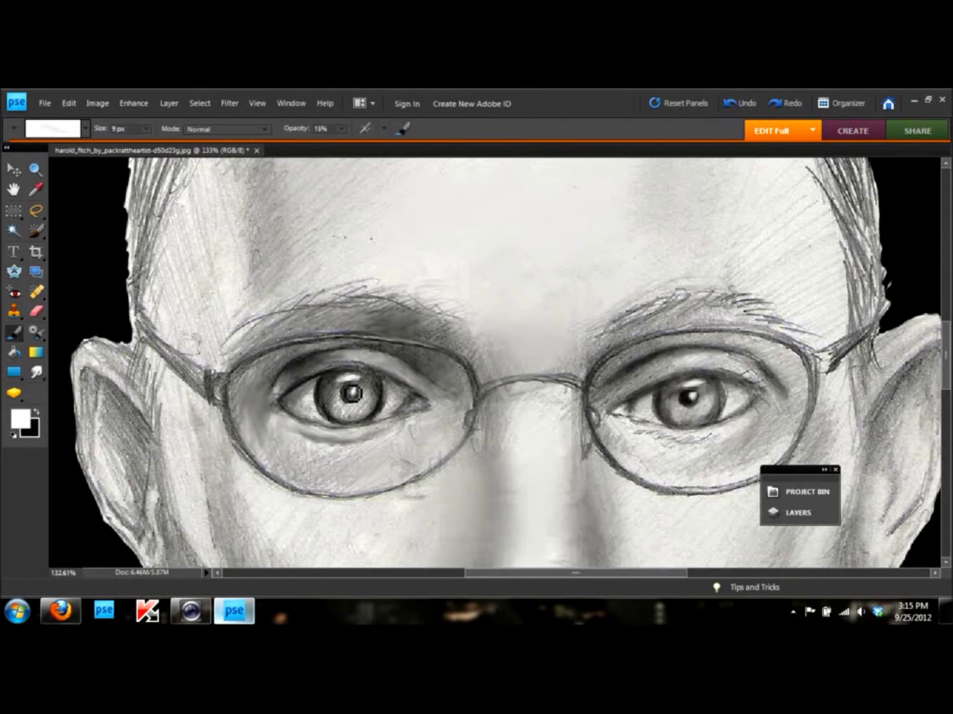
pyautogui.scroll(-5, 485, 434)
pyautogui.scroll(3, 485, 433)
# Step: Darken the shading on the ear and the left glasses arm in black
pyautogui.press('c')
pyautogui.press('b')
pyautogui.press('x')
pyautogui.moveTo(428, 294)
pyautogui.mouseDown()
pyautogui.moveTo(437, 345)
pyautogui.moveTo(415, 318)
pyautogui.moveTo(437, 259)
pyautogui.moveTo(420, 345)
pyautogui.moveTo(444, 395)
pyautogui.mouseUp()
pyautogui.moveTo(488, 260); pyautogui.dragTo(452, 248)
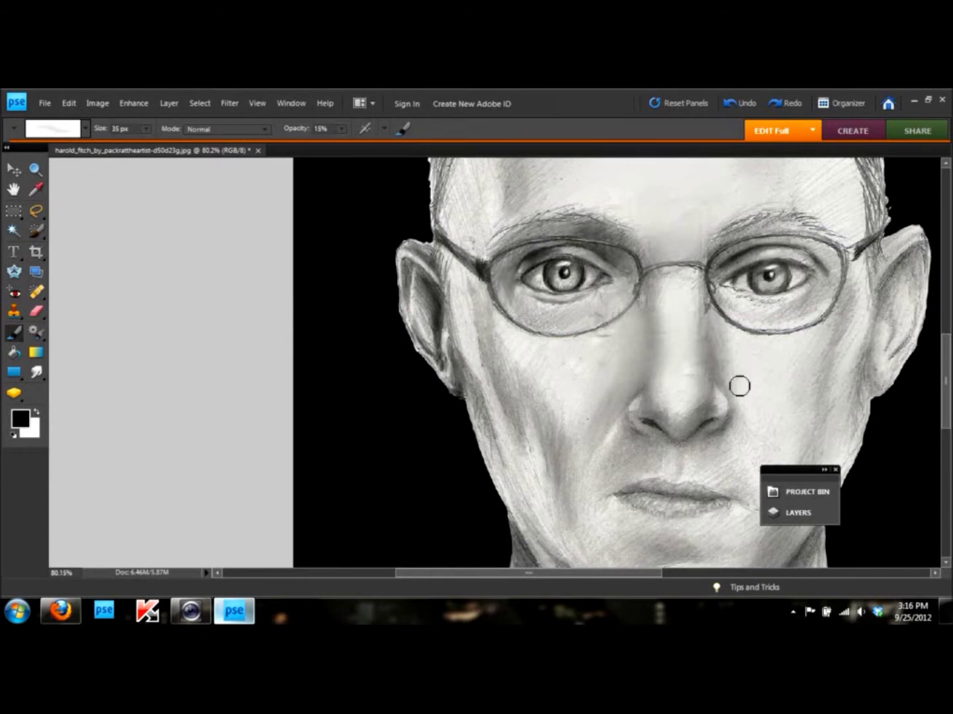
# Step: Blend the nose shading with the Smudge tool at 21% strength and a larger size
pyautogui.scroll(3, 739, 386)
pyautogui.click(36, 373)
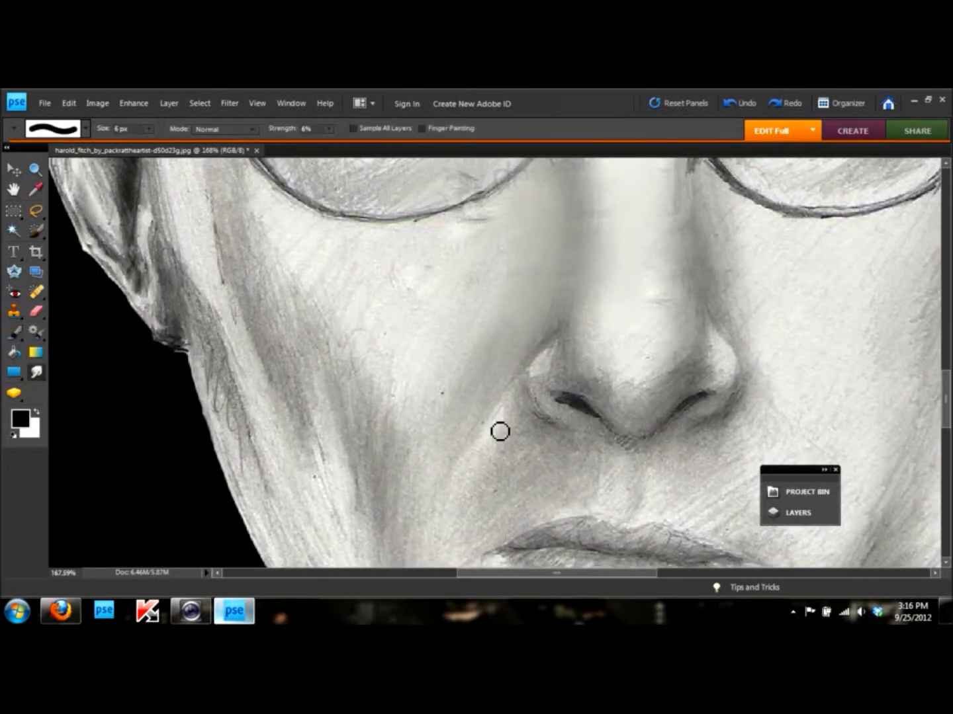
pyautogui.press('2')
pyautogui.press('1')
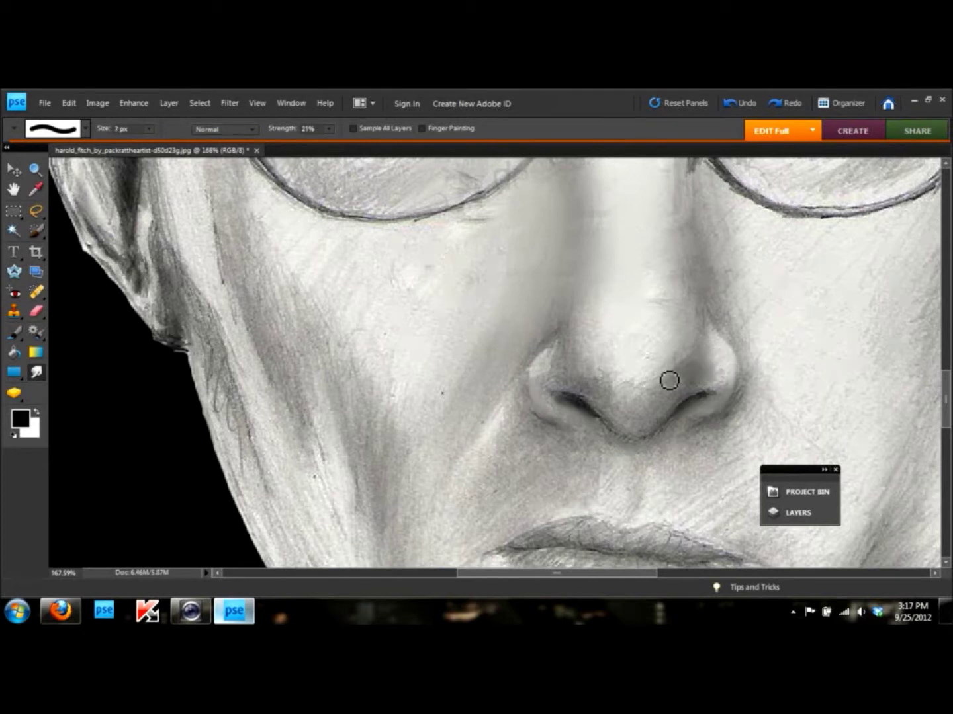
pyautogui.press(']')
pyautogui.press(']')
pyautogui.press(']')
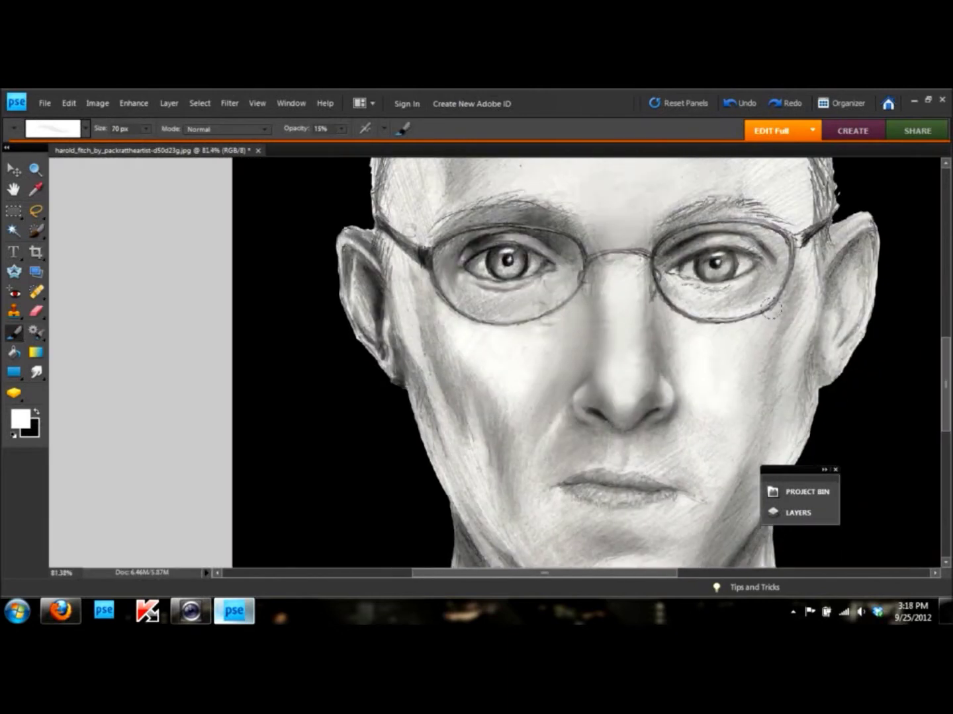
pyautogui.scroll(-3, 690, 437)
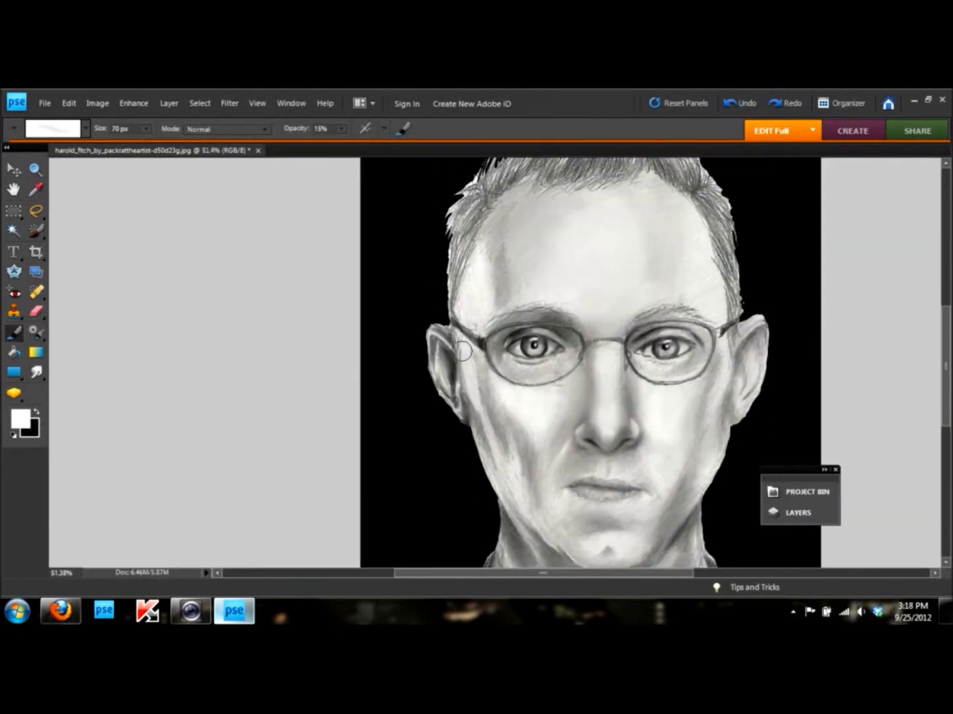
pyautogui.press('x')
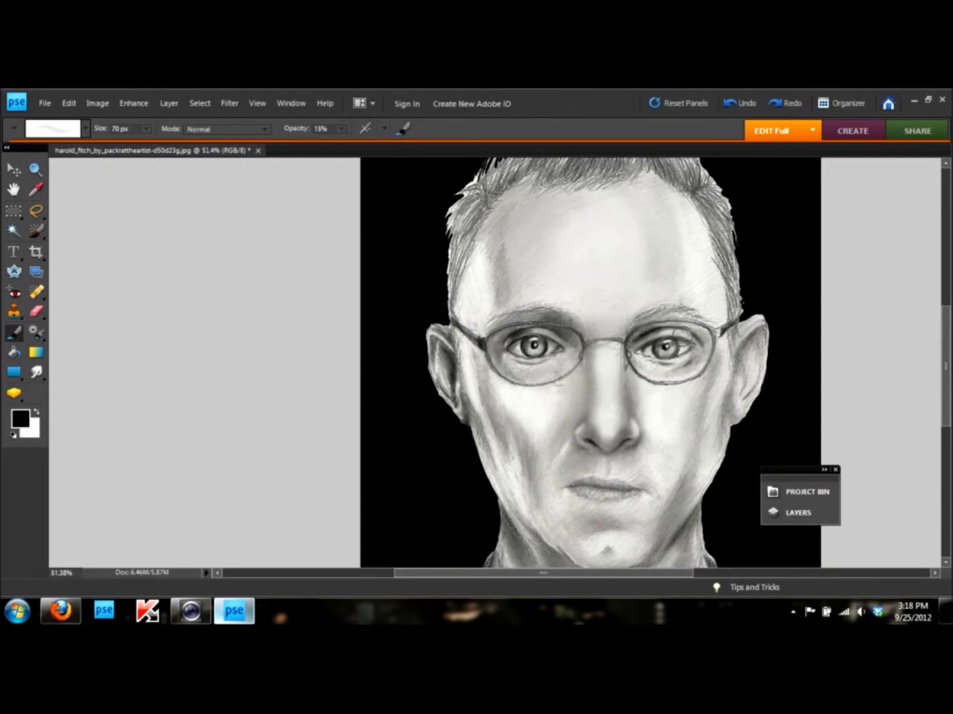
pyautogui.scroll(-2, 705, 387)
pyautogui.scroll(1, 703, 390)
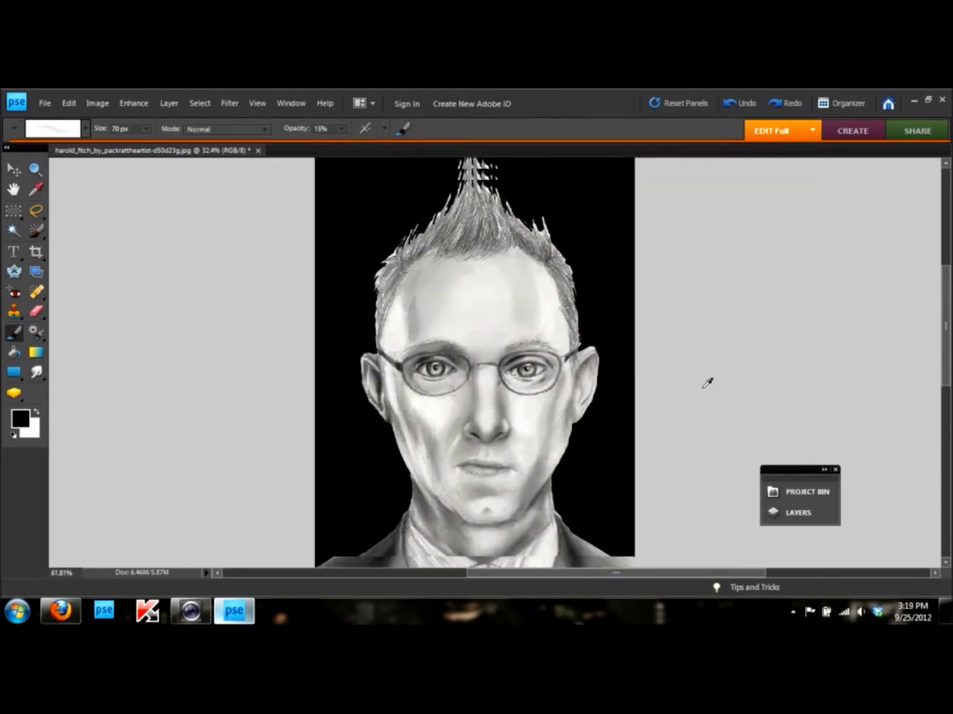
# Step: Add faint dark shading on the right forehead with a 100 px brush at 1% opacity
pyautogui.scroll(3, 662, 436)
pyautogui.scroll(-3, 647, 455)
pyautogui.press('0')
pyautogui.press('1')
pyautogui.press(']')
pyautogui.press(']')
pyautogui.press(']')
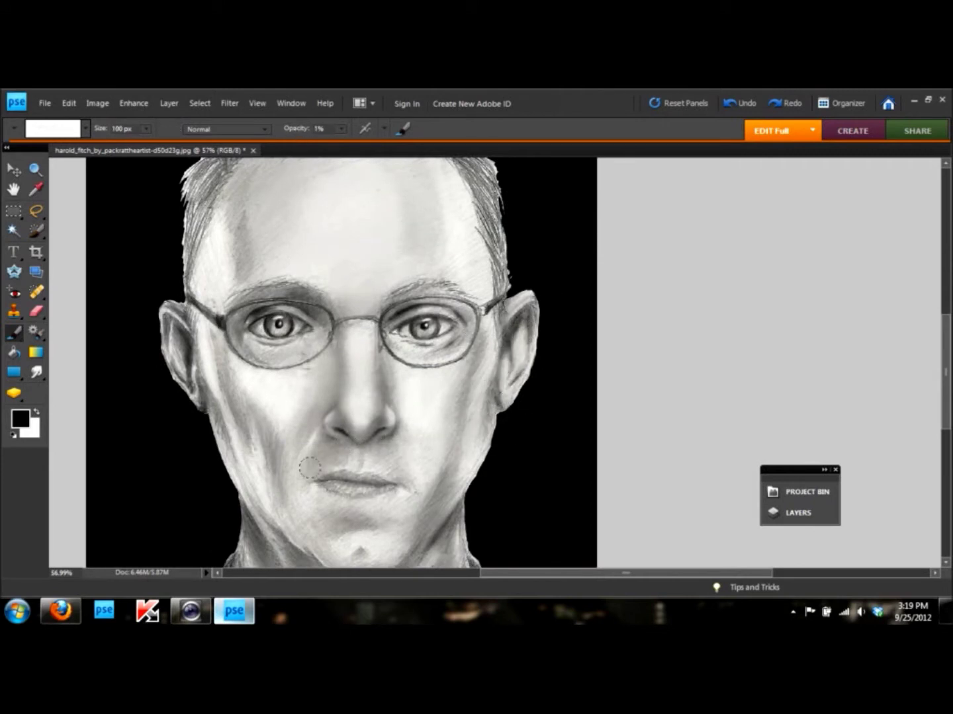
pyautogui.moveTo(426, 195); pyautogui.dragTo(454, 270)
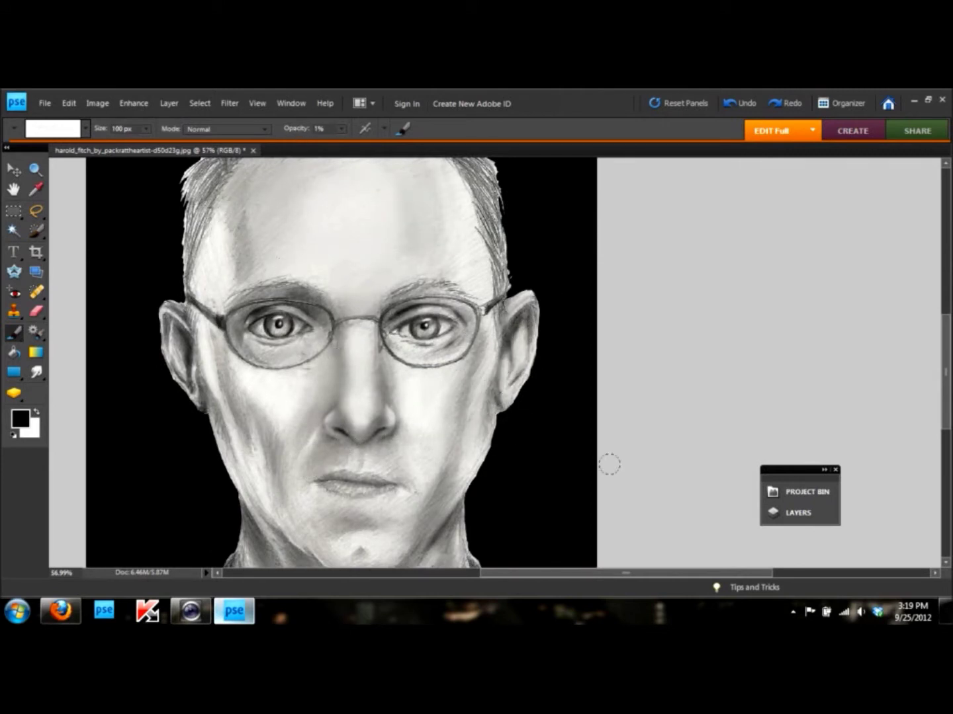
# Step: Smudge the forehead, then brighten the left temple with the sampled skin tone
pyautogui.press('r')
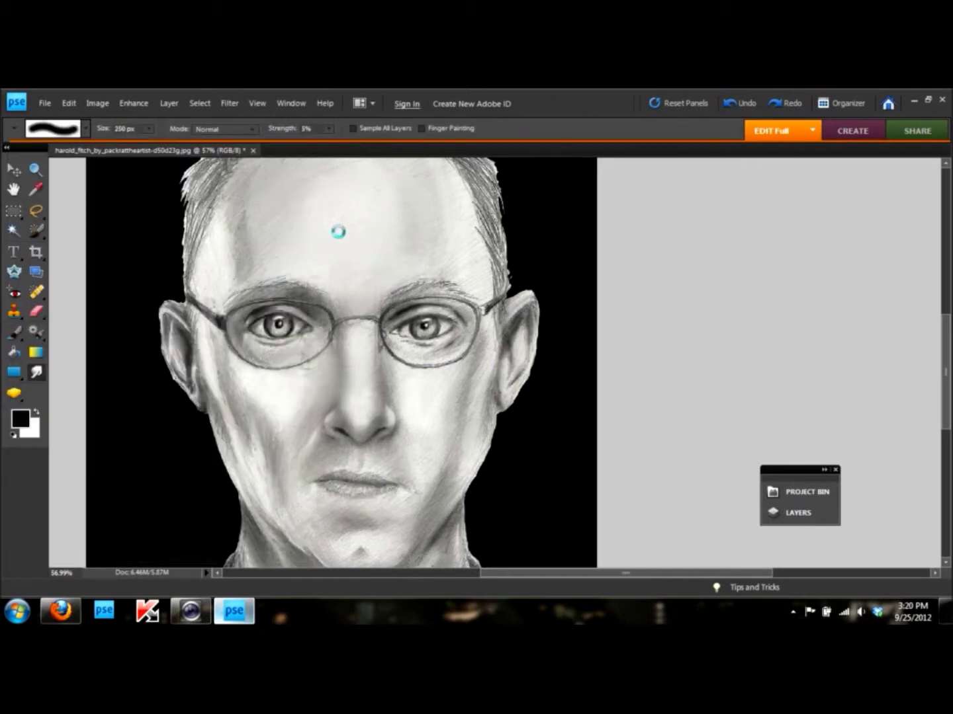
pyautogui.moveTo(350, 203); pyautogui.dragTo(507, 306)
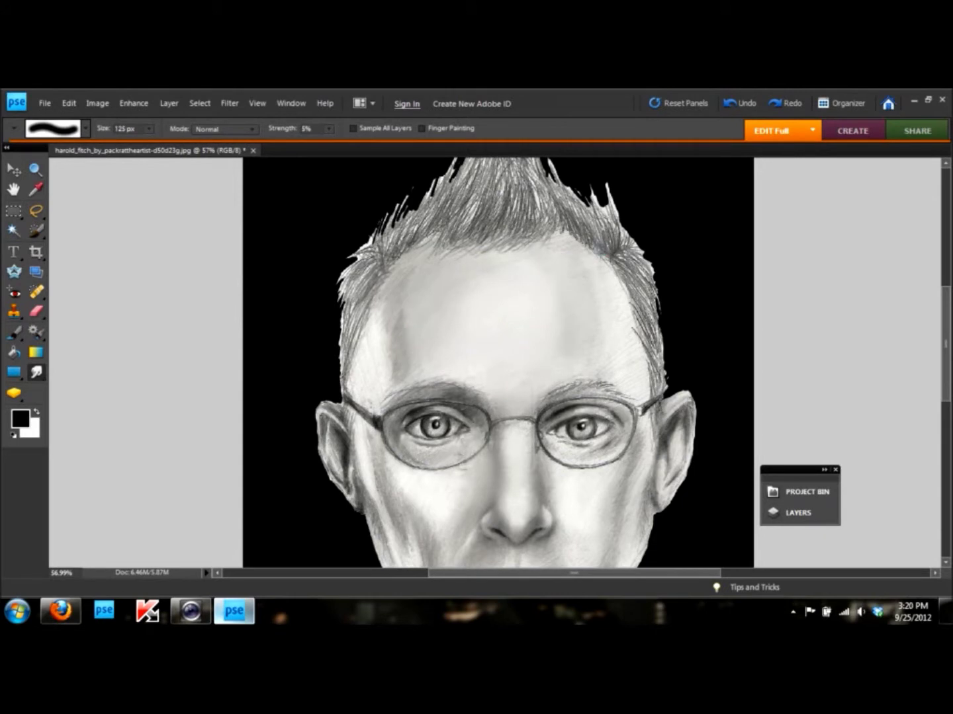
pyautogui.press('b')
pyautogui.keyDown('alt'); pyautogui.click(536, 273); pyautogui.keyUp('alt')
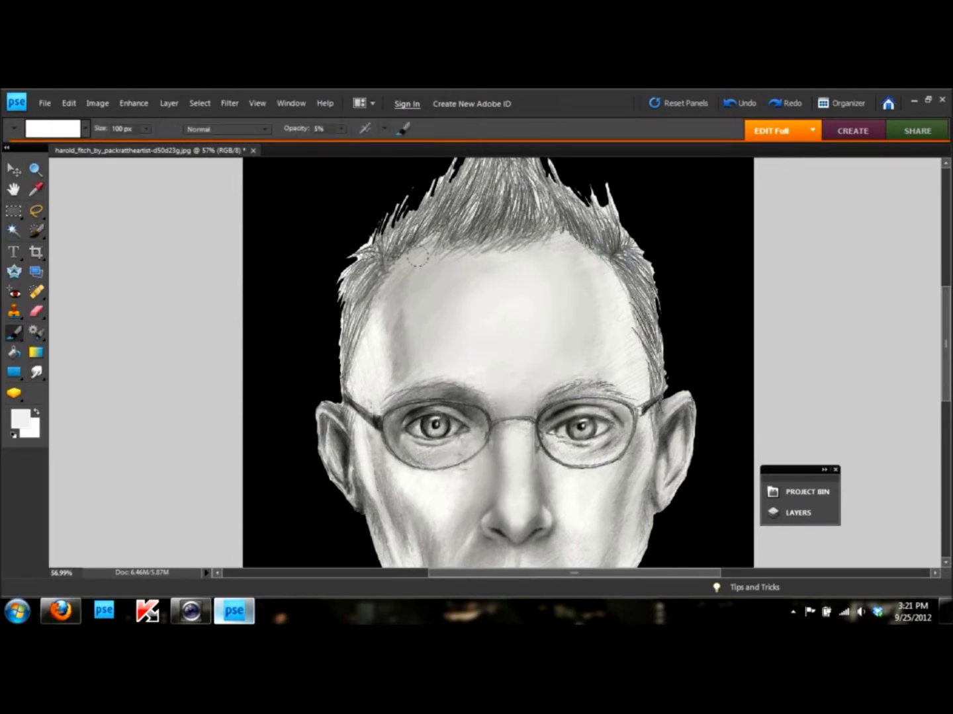
pyautogui.moveTo(403, 275); pyautogui.dragTo(401, 370)
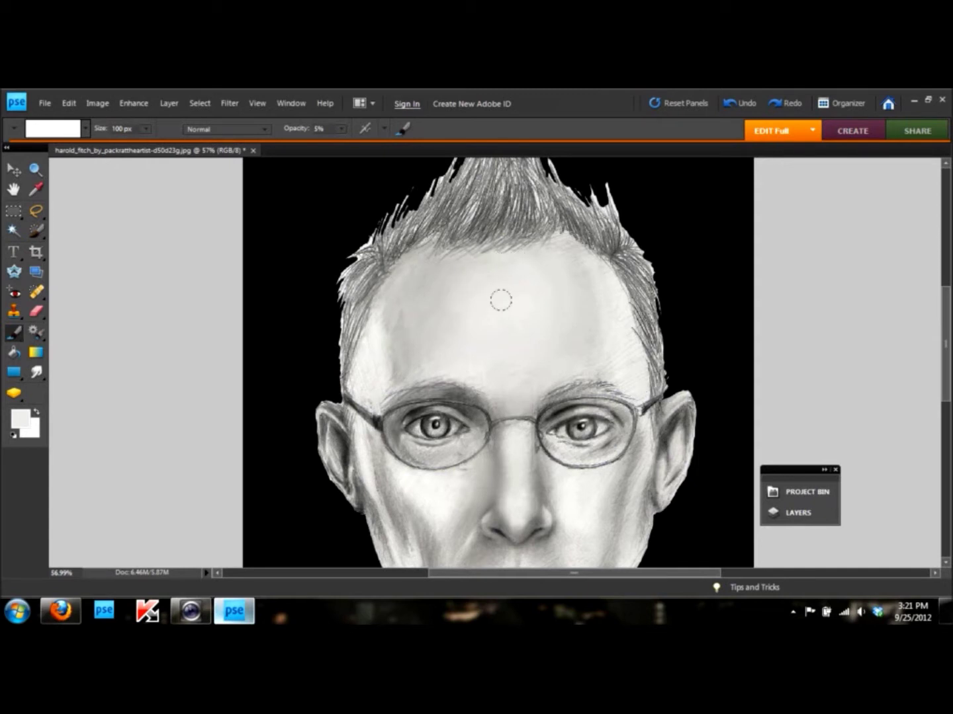
# Step: Smudge the jaw, chin and neck shading smooth
pyautogui.scroll(-3, 642, 367)
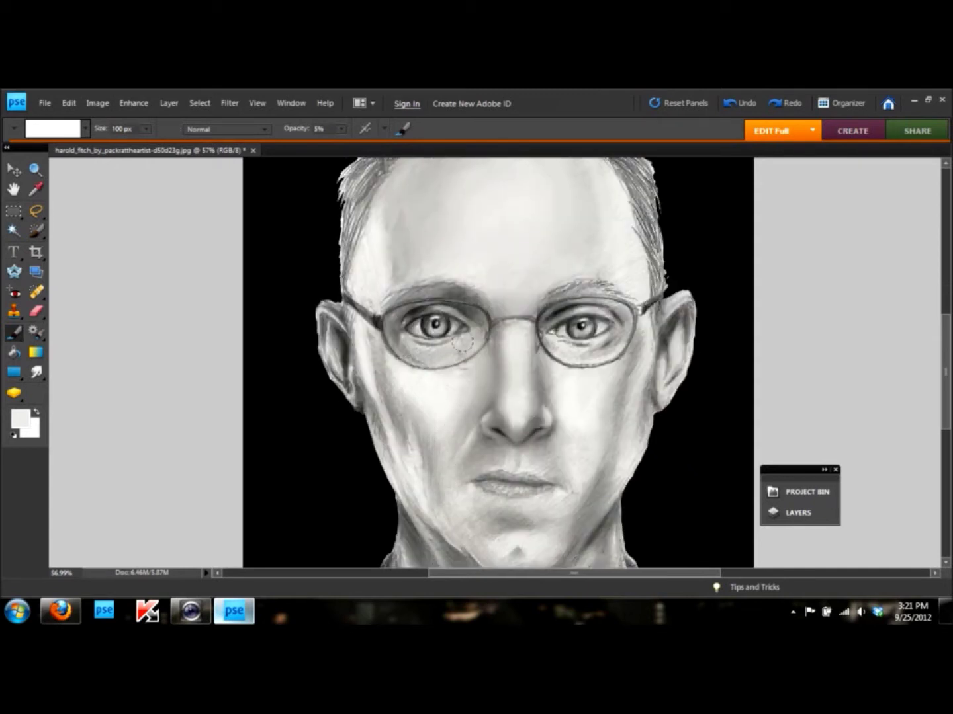
pyautogui.hscroll(-2, 520, 383)
pyautogui.scroll(-2, 550, 424)
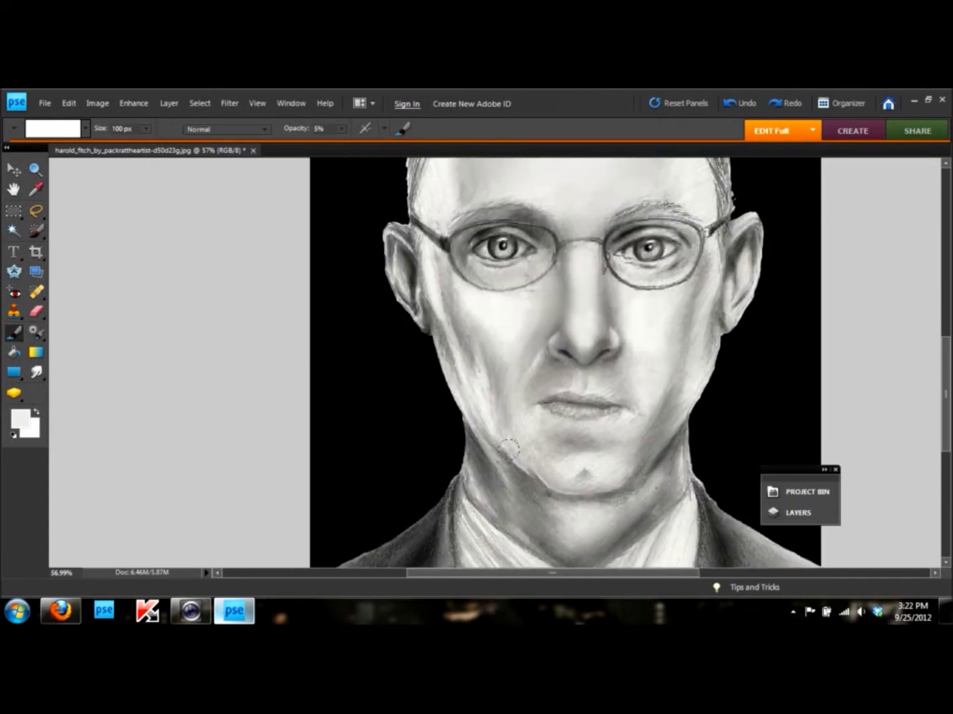
pyautogui.press('r')
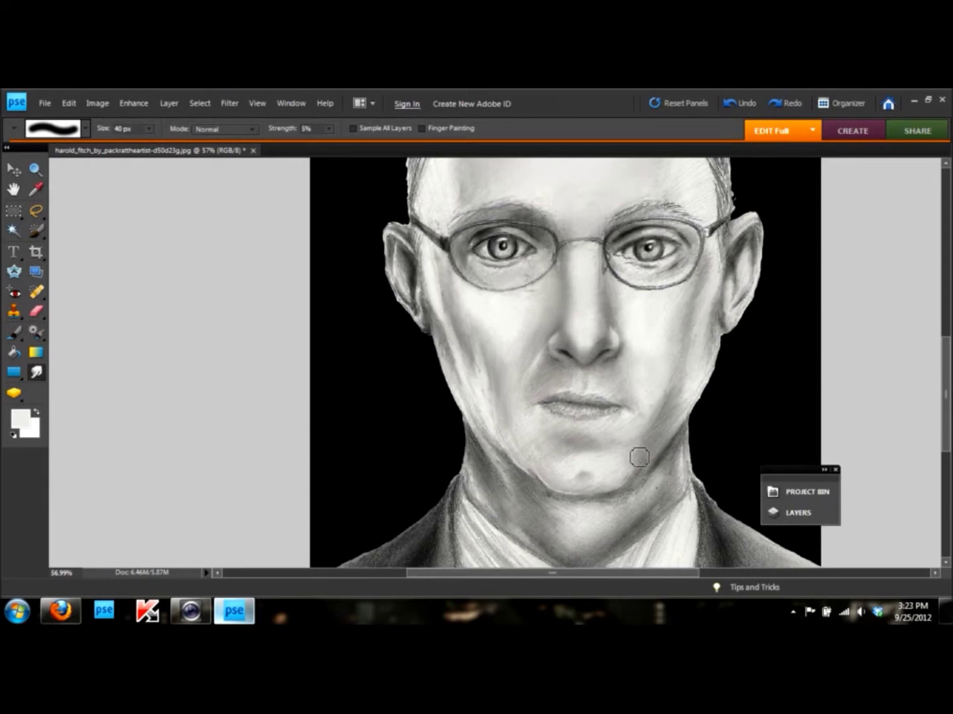
pyautogui.scroll(-1, 723, 358)
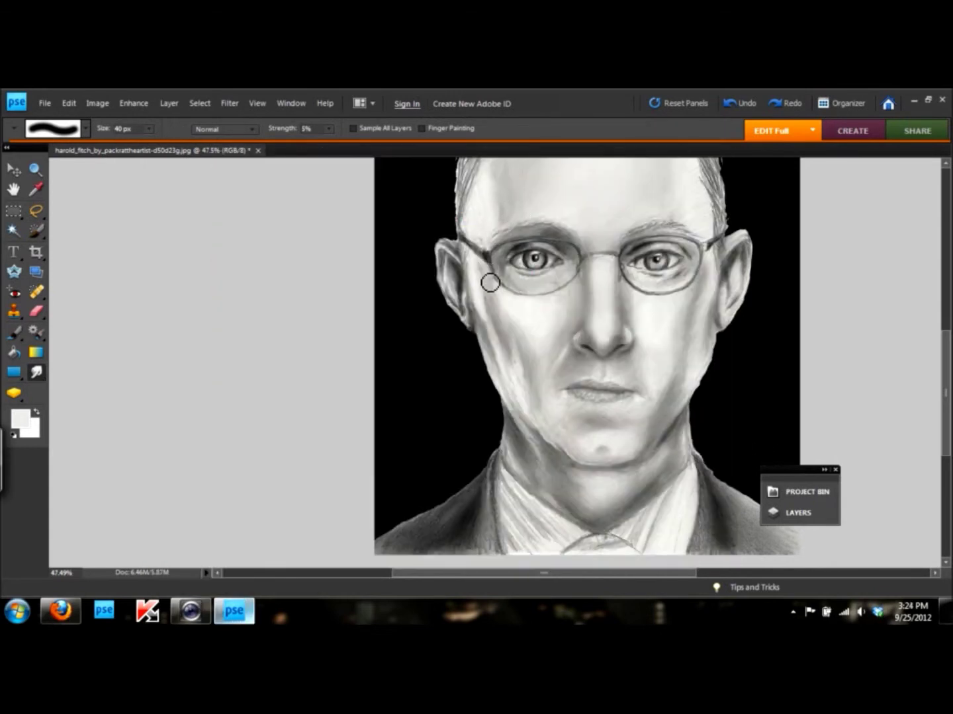
# Step: Check the second reference photo of the man in Firefox and return to the drawing
pyautogui.hotkey('alt', 'Tab')
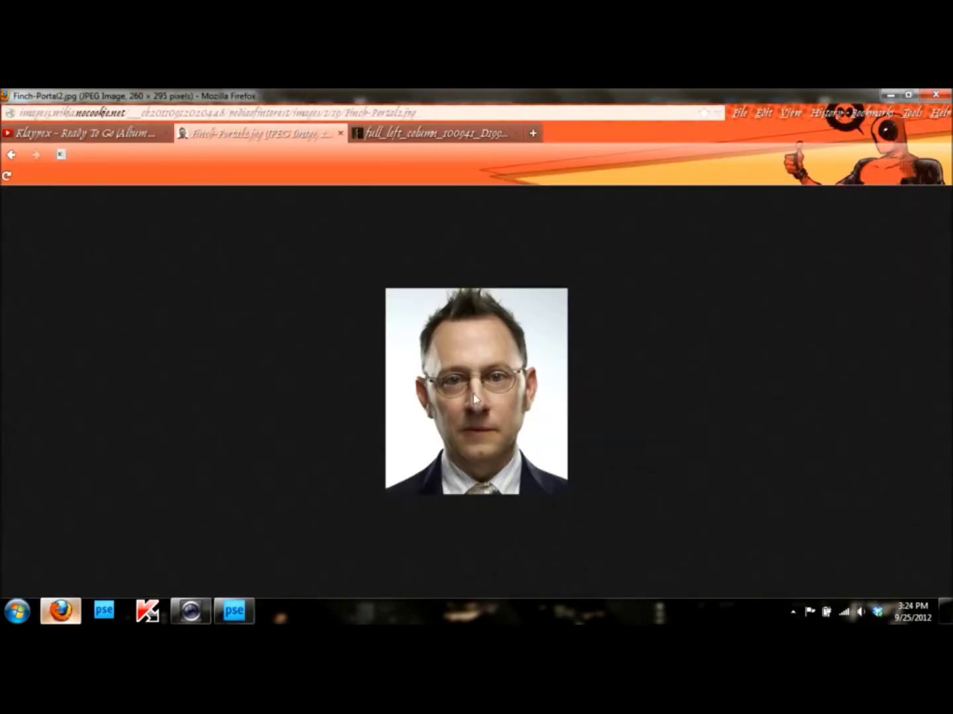
pyautogui.rightClick(510, 316)
pyautogui.click(523, 356)
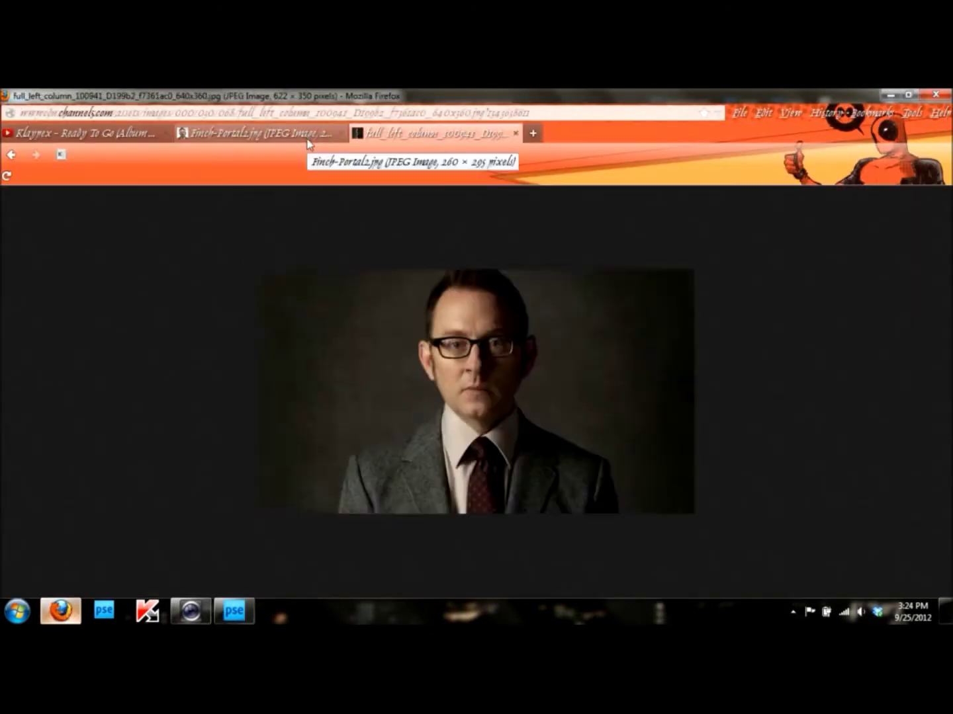
pyautogui.click(291, 134)
pyautogui.click(234, 611)
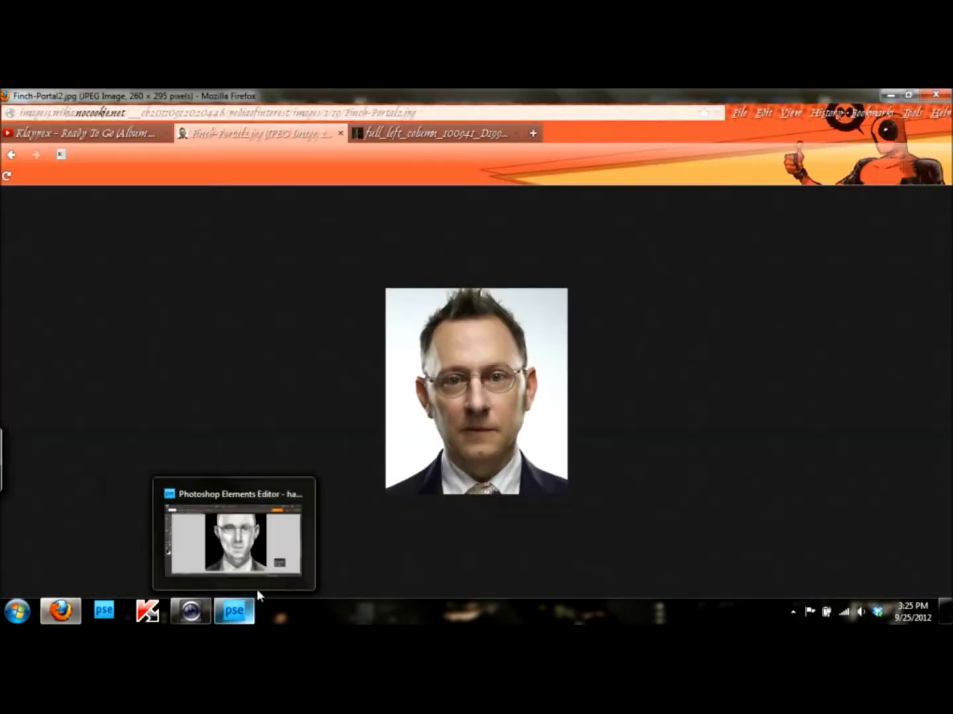
# Step: At 1% opacity, darken the right cheek and the crown of the hair
pyautogui.press('0')
pyautogui.press('1')
pyautogui.moveTo(582, 313)
pyautogui.mouseDown()
pyautogui.moveTo(562, 396)
pyautogui.moveTo(565, 334)
pyautogui.moveTo(570, 360)
pyautogui.mouseUp()
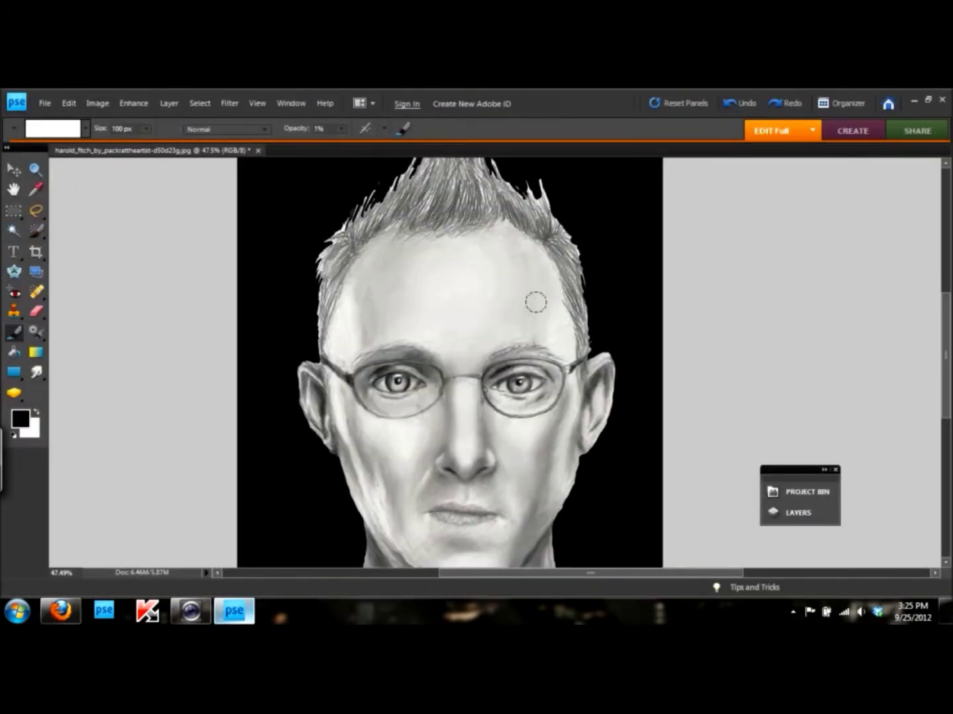
pyautogui.scroll(-3, 372, 333)
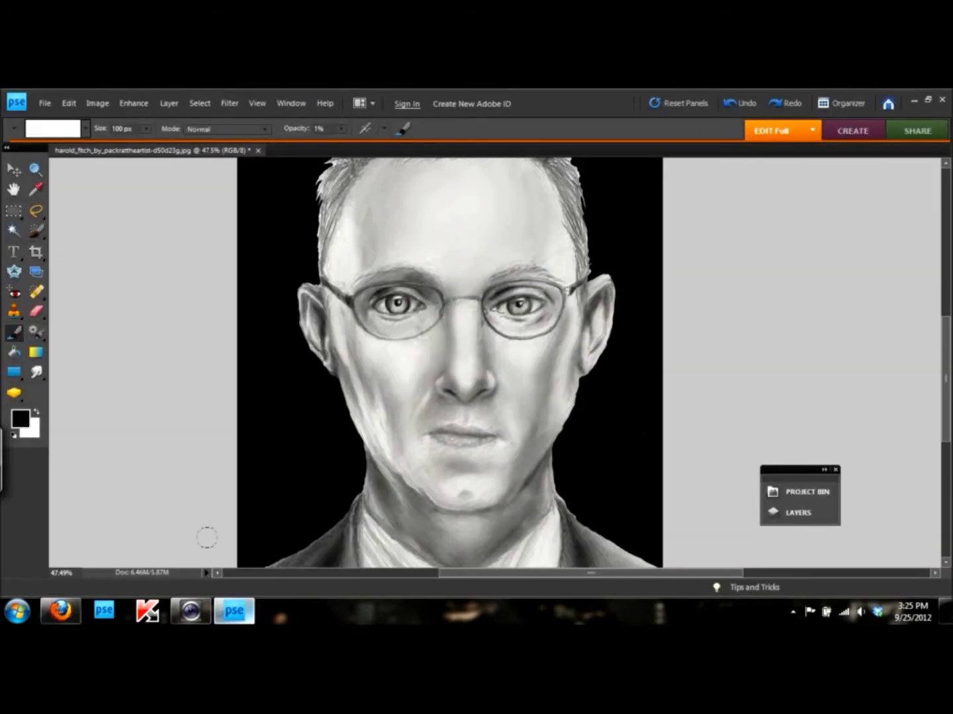
pyautogui.hscroll(-2, 486, 326)
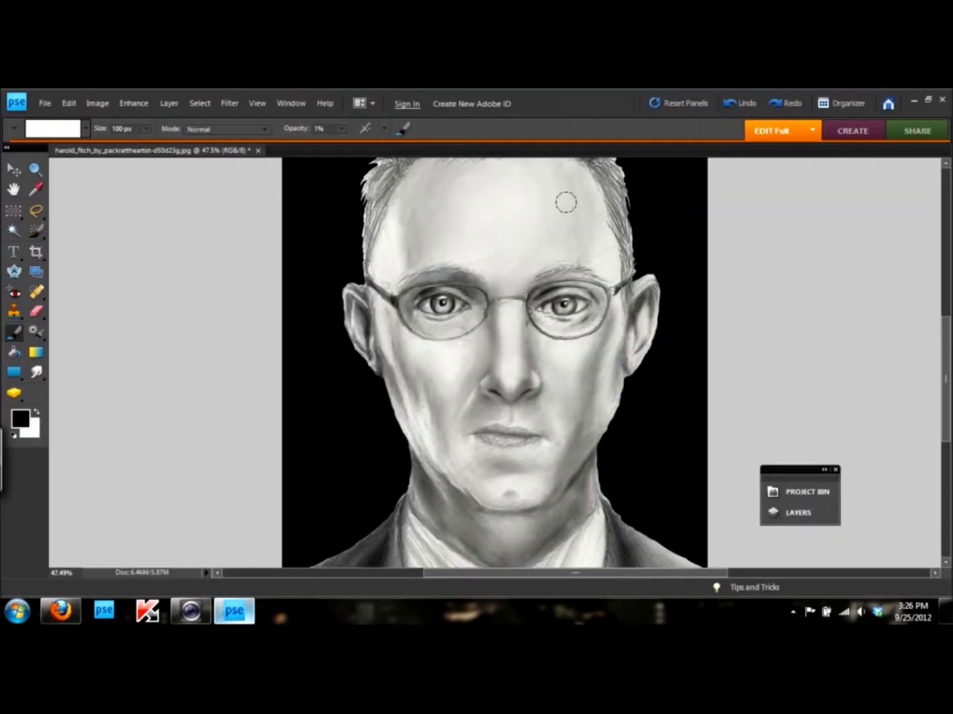
pyautogui.scroll(-3, 389, 424)
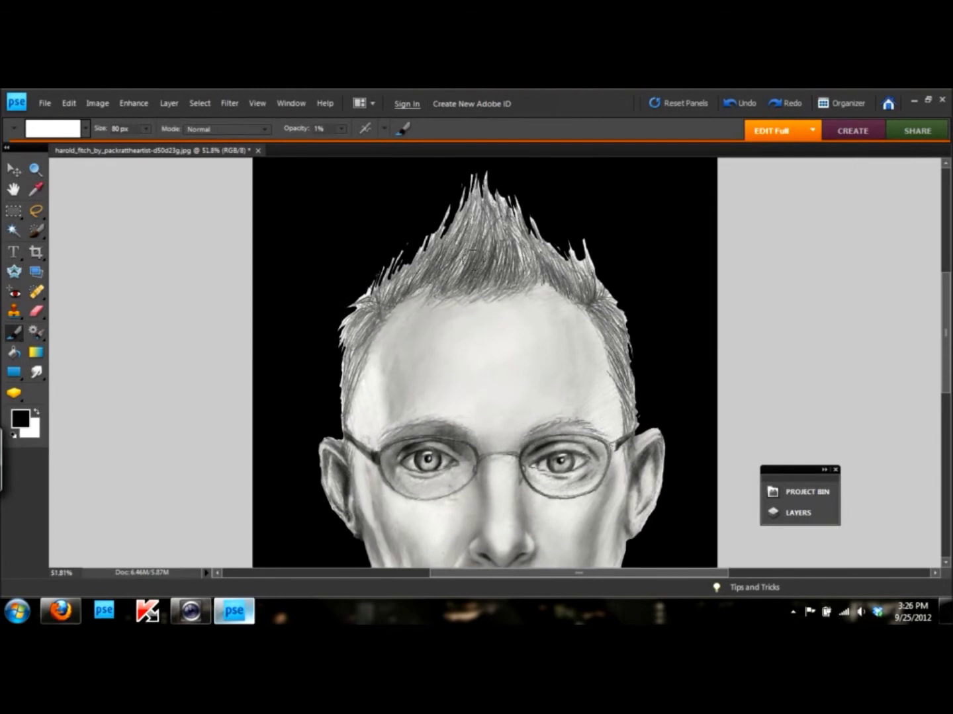
pyautogui.moveTo(291, 128); pyautogui.dragTo(300, 128)
pyautogui.moveTo(479, 228)
pyautogui.mouseDown()
pyautogui.moveTo(491, 277)
pyautogui.moveTo(453, 271)
pyautogui.mouseUp()
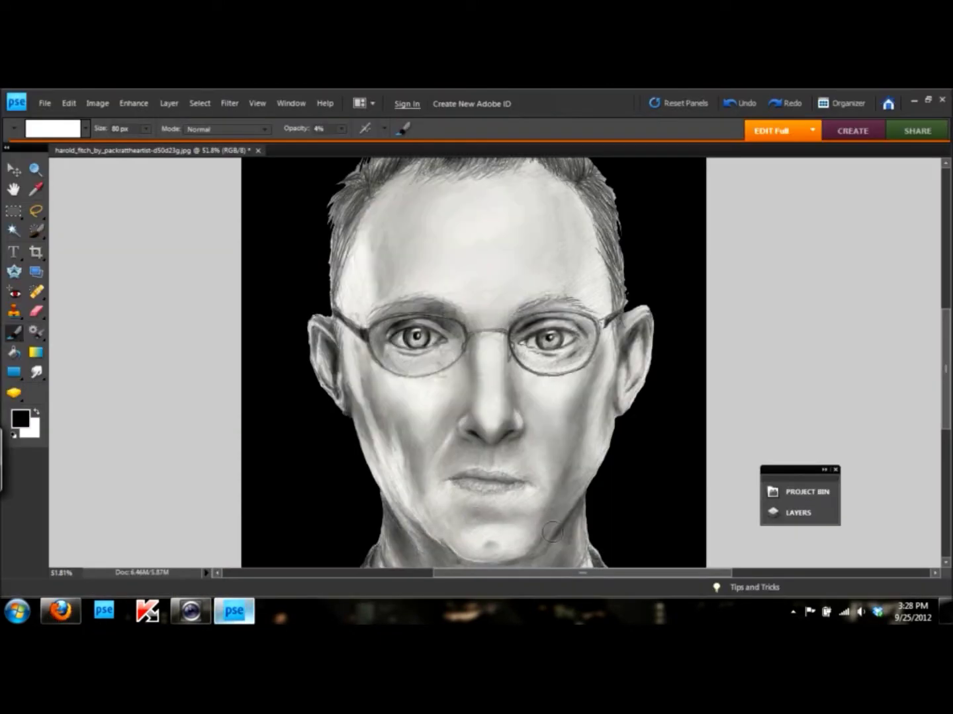
# Step: Darken the left chin, neck, collar and both jacket shoulders
pyautogui.scroll(-5, 631, 426)
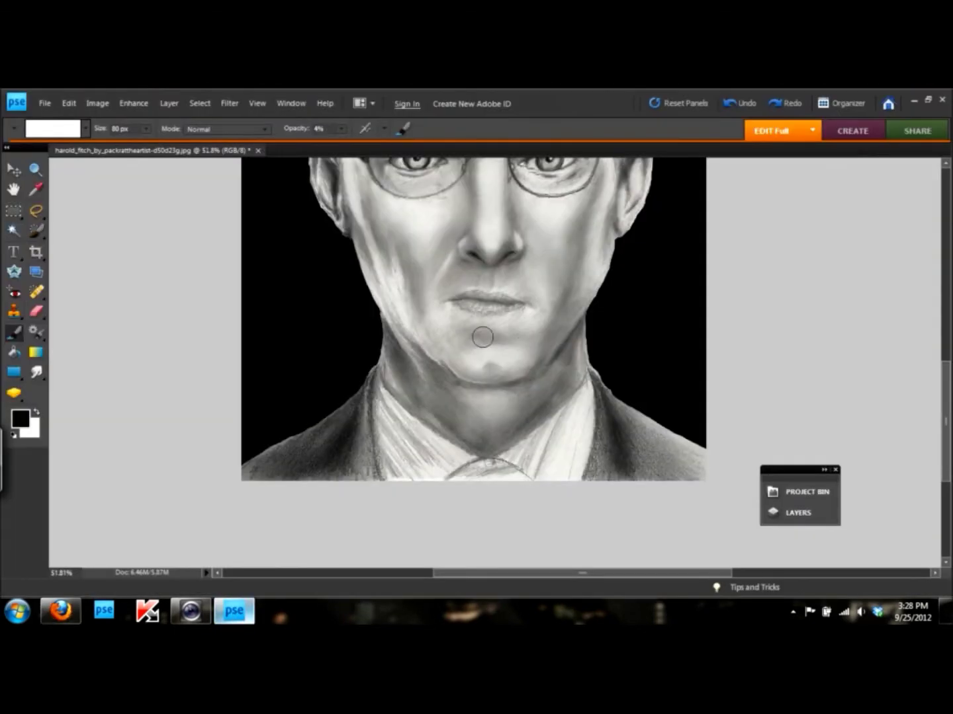
pyautogui.moveTo(483, 337); pyautogui.dragTo(467, 354)
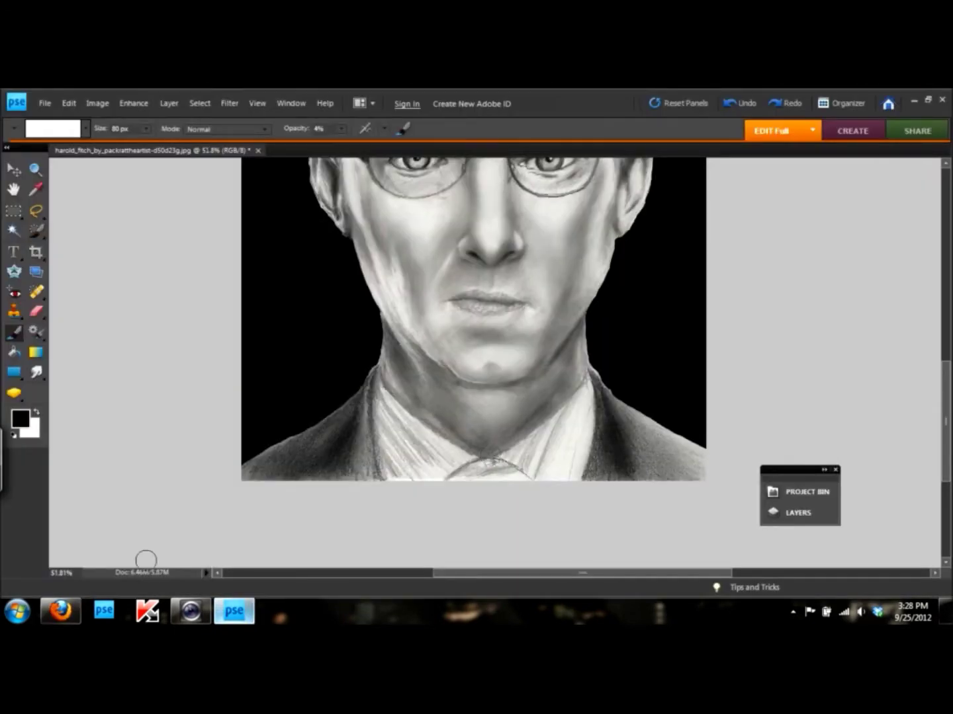
pyautogui.moveTo(437, 380); pyautogui.dragTo(357, 463)
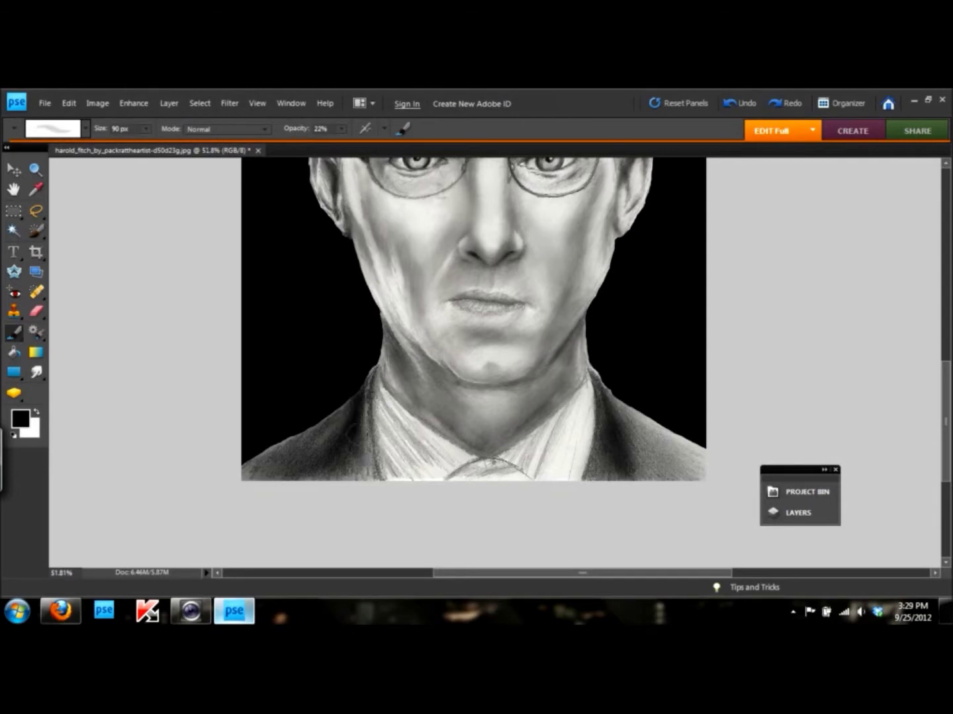
pyautogui.moveTo(596, 410)
pyautogui.mouseDown()
pyautogui.moveTo(616, 462)
pyautogui.moveTo(635, 450)
pyautogui.mouseUp()
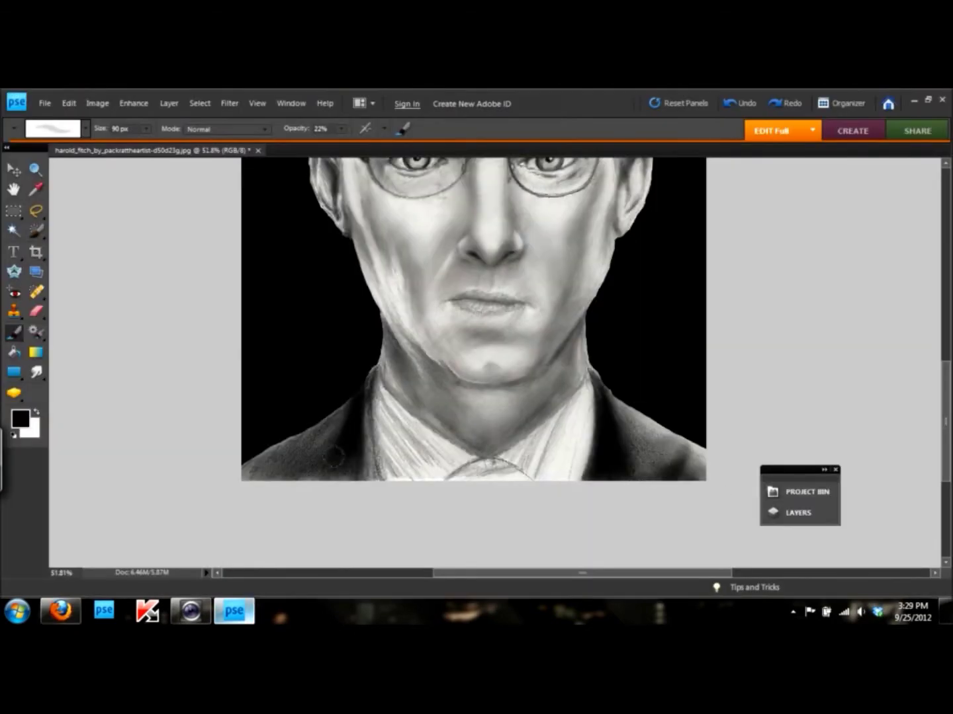
pyautogui.moveTo(291, 463); pyautogui.dragTo(357, 450)
pyautogui.moveTo(651, 478); pyautogui.dragTo(622, 423)
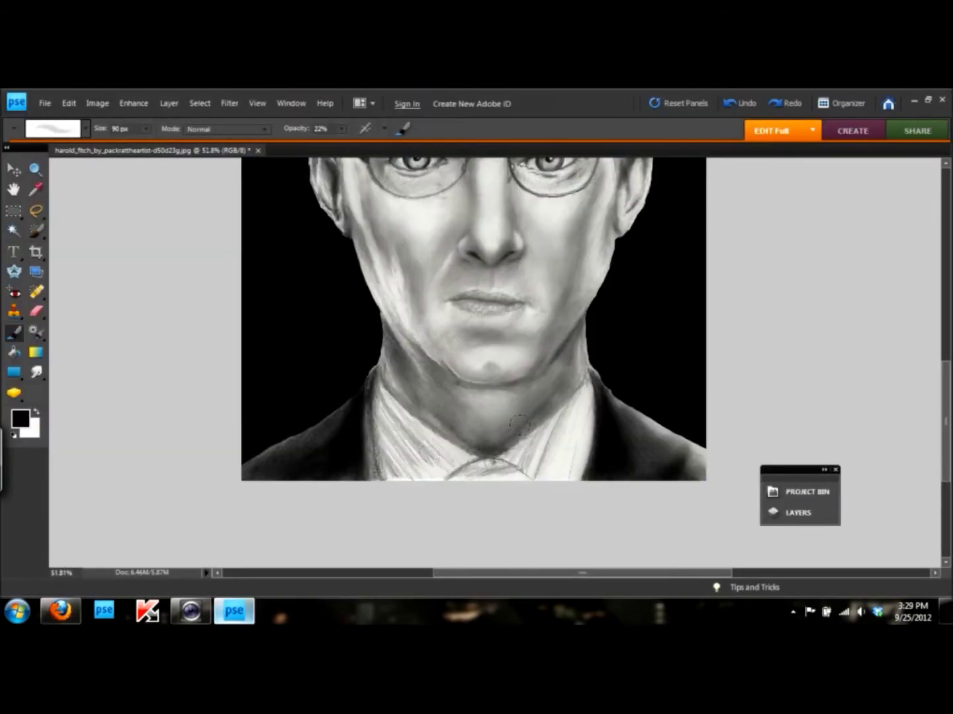
pyautogui.moveTo(450, 426); pyautogui.dragTo(519, 454)
# Step: Deepen the left jaw line, left collar and lower collar shading
pyautogui.moveTo(420, 354); pyautogui.dragTo(456, 382)
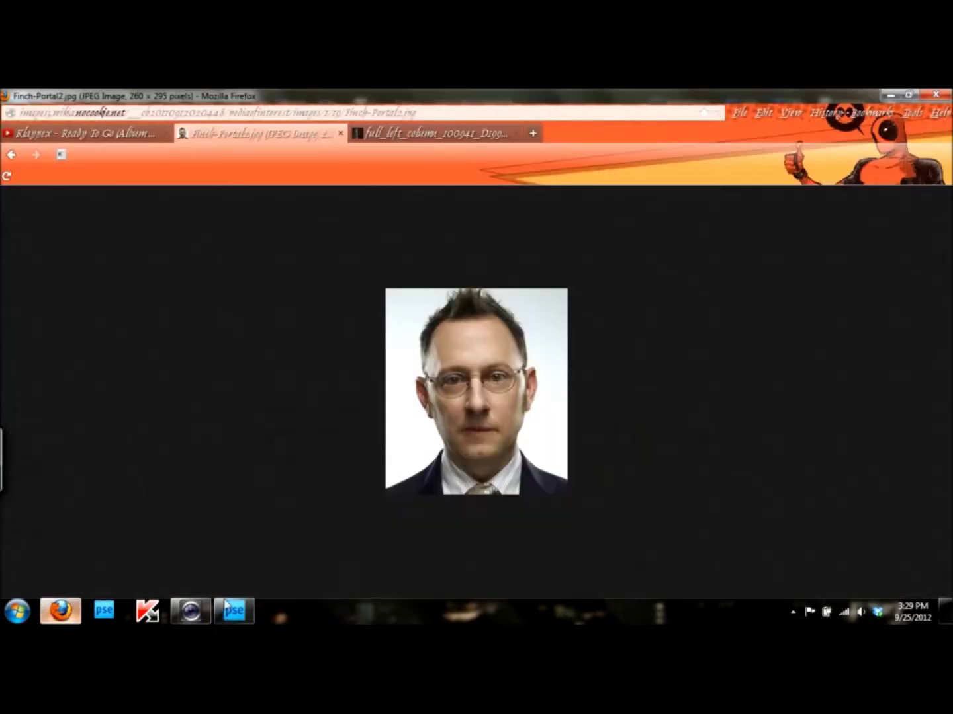
pyautogui.moveTo(396, 423); pyautogui.dragTo(377, 471)
pyautogui.moveTo(294, 128); pyautogui.dragTo(281, 128)
pyautogui.moveTo(424, 407); pyautogui.dragTo(374, 467)
pyautogui.moveTo(589, 476)
pyautogui.mouseDown()
pyautogui.moveTo(570, 454)
pyautogui.moveTo(490, 471)
pyautogui.mouseUp()
pyautogui.scroll(-3, 523, 562)
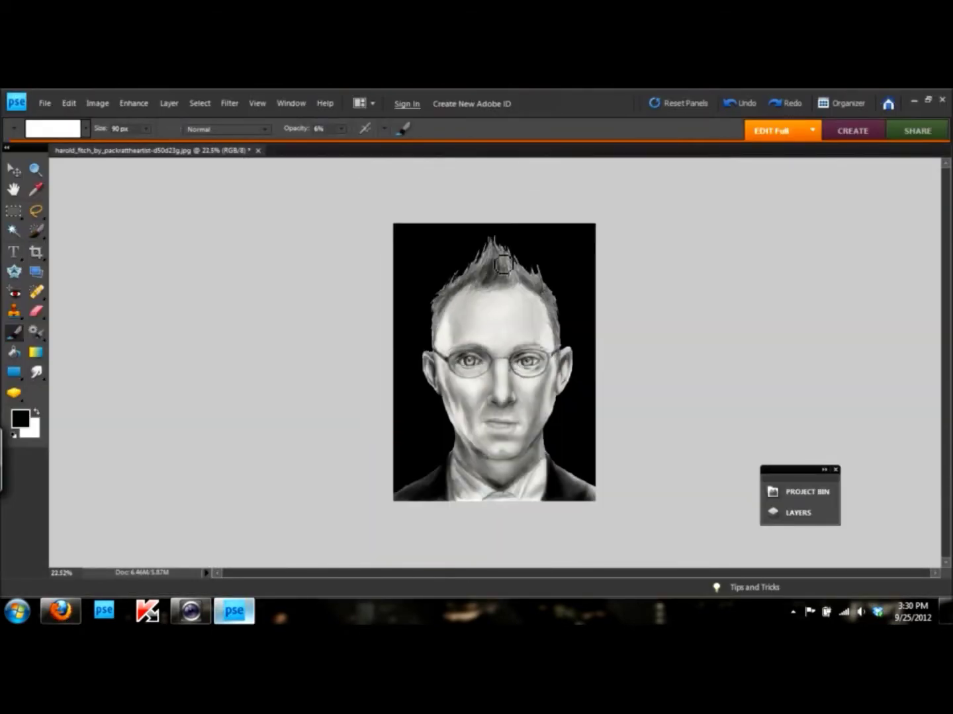
# Step: Darken the upper lip crease and the area under the lower lip at 35 px
pyautogui.scroll(3, 464, 415)
pyautogui.scroll(3, 363, 397)
pyautogui.press('[')
pyautogui.press('[')
pyautogui.press('[')
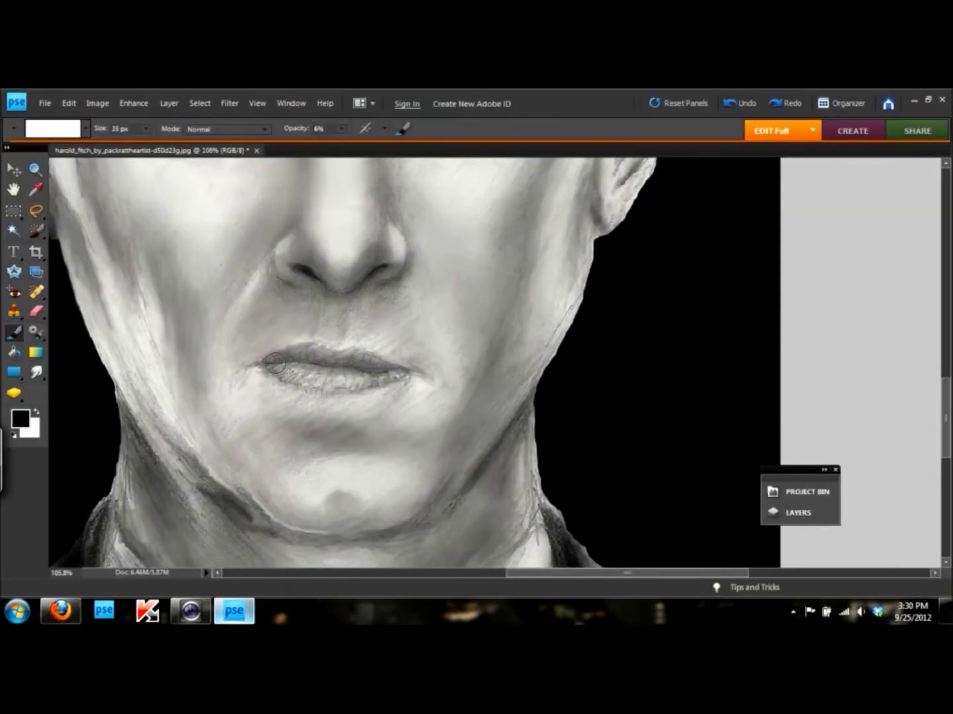
pyautogui.moveTo(275, 364)
pyautogui.mouseDown()
pyautogui.moveTo(369, 362)
pyautogui.moveTo(291, 352)
pyautogui.mouseUp()
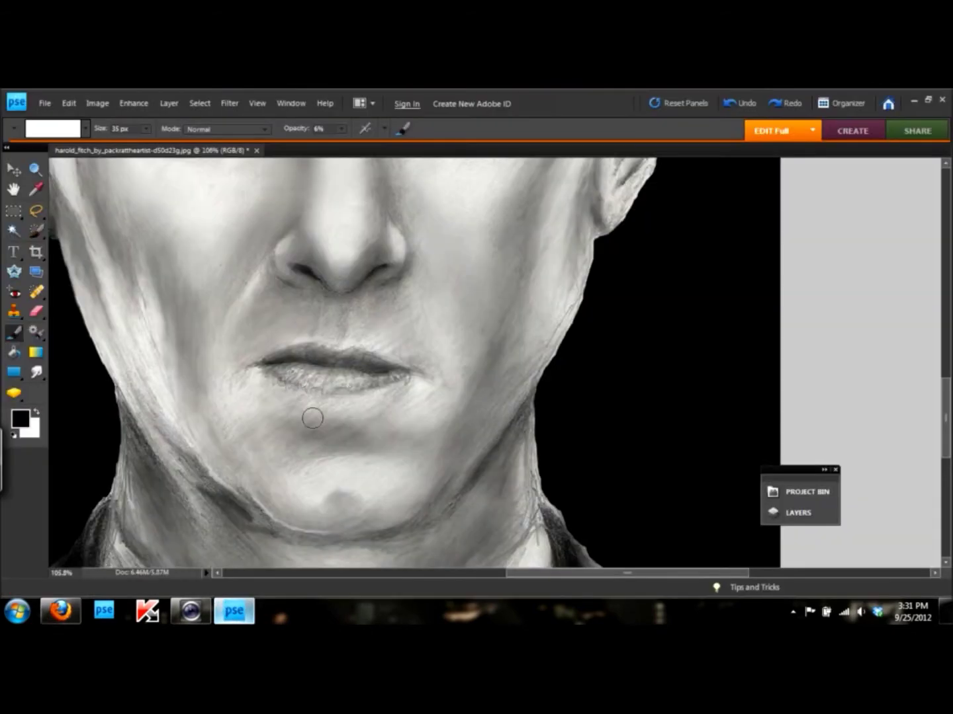
pyautogui.moveTo(313, 419)
pyautogui.mouseDown()
pyautogui.moveTo(248, 408)
pyautogui.moveTo(390, 416)
pyautogui.mouseUp()
pyautogui.scroll(-3, 389, 417)
pyautogui.scroll(2, 432, 368)
pyautogui.moveTo(432, 368); pyautogui.dragTo(390, 362)
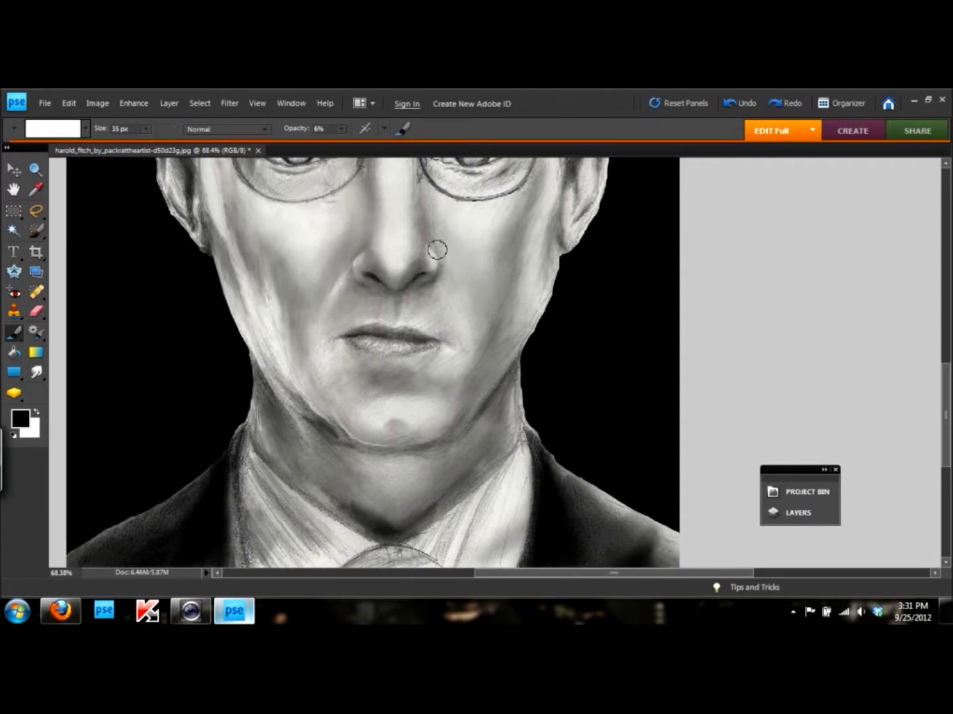
# Step: Blend with Smudge, then darken the neck and jaw shadows in black
pyautogui.press('r')
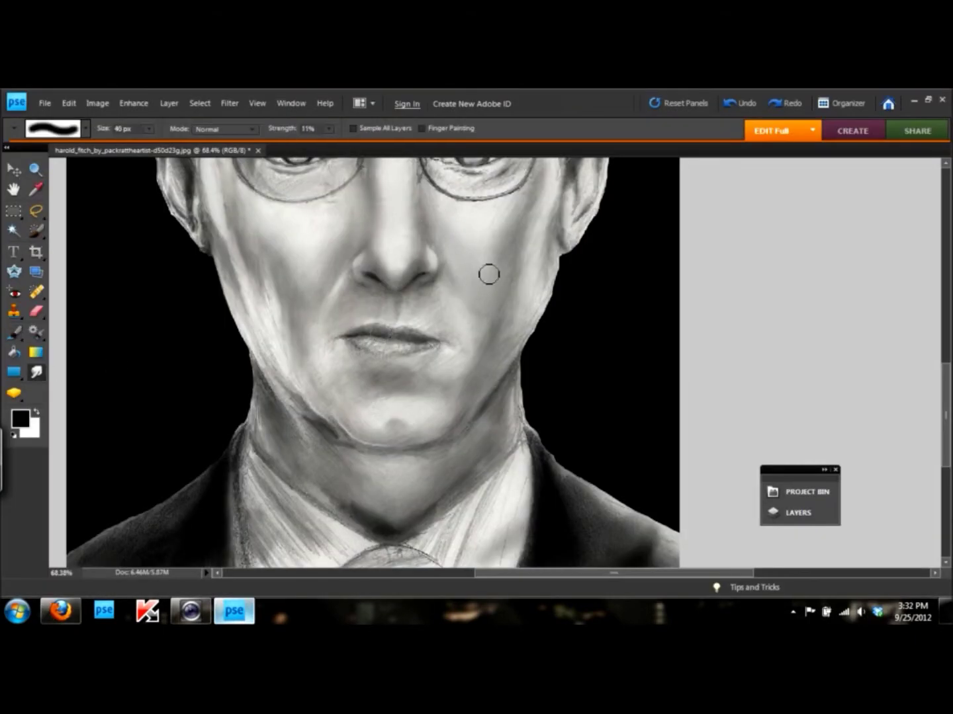
pyautogui.press('b')
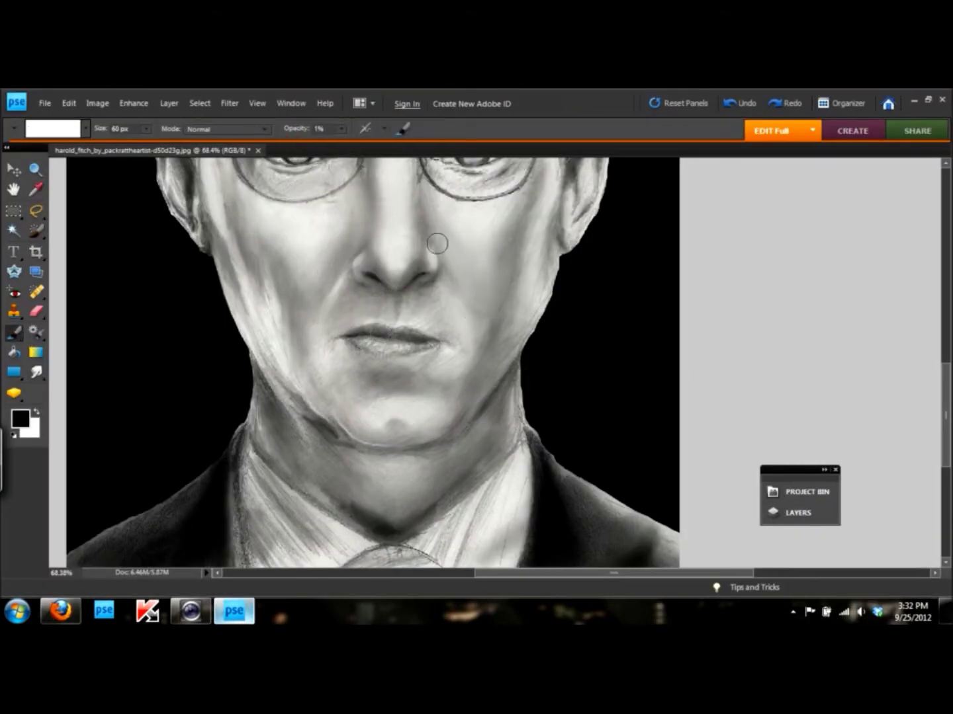
pyautogui.click(36, 414)
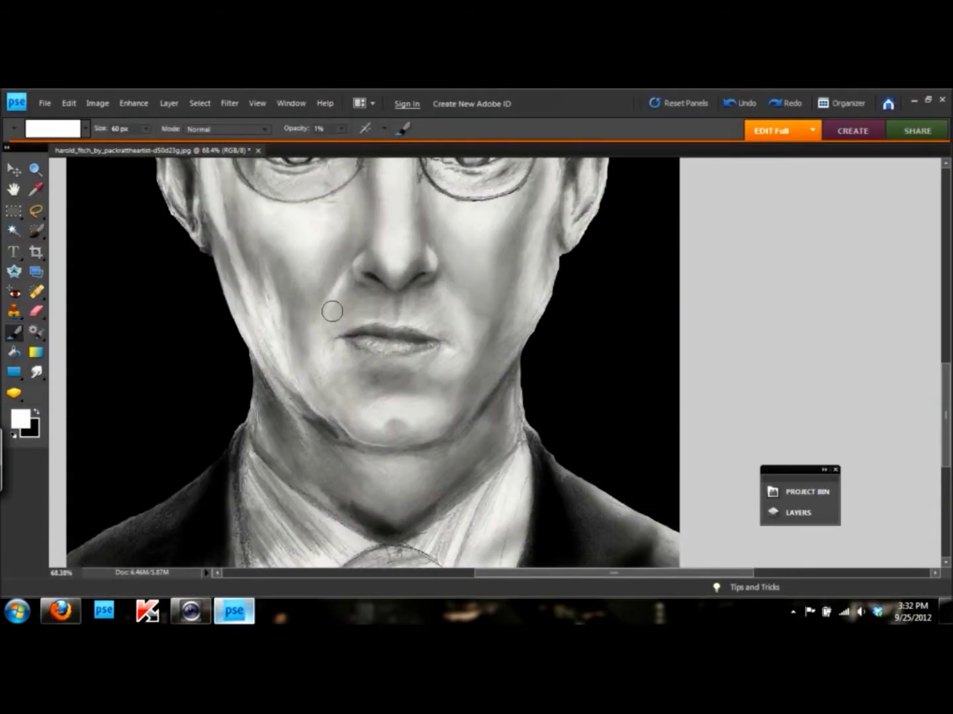
pyautogui.press('x')
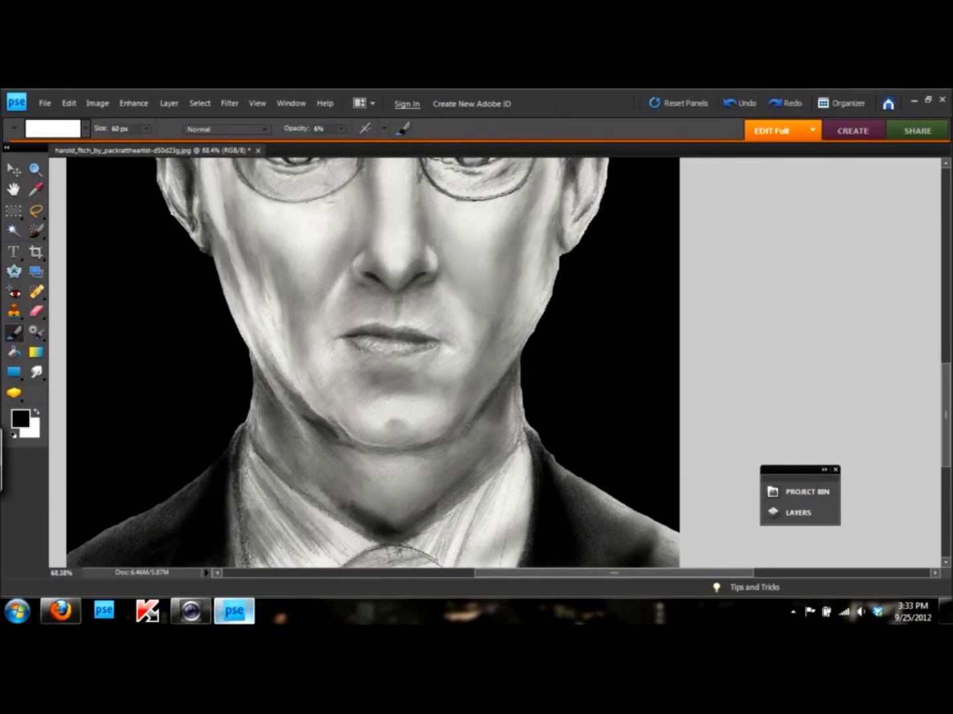
pyautogui.moveTo(496, 396); pyautogui.dragTo(411, 509)
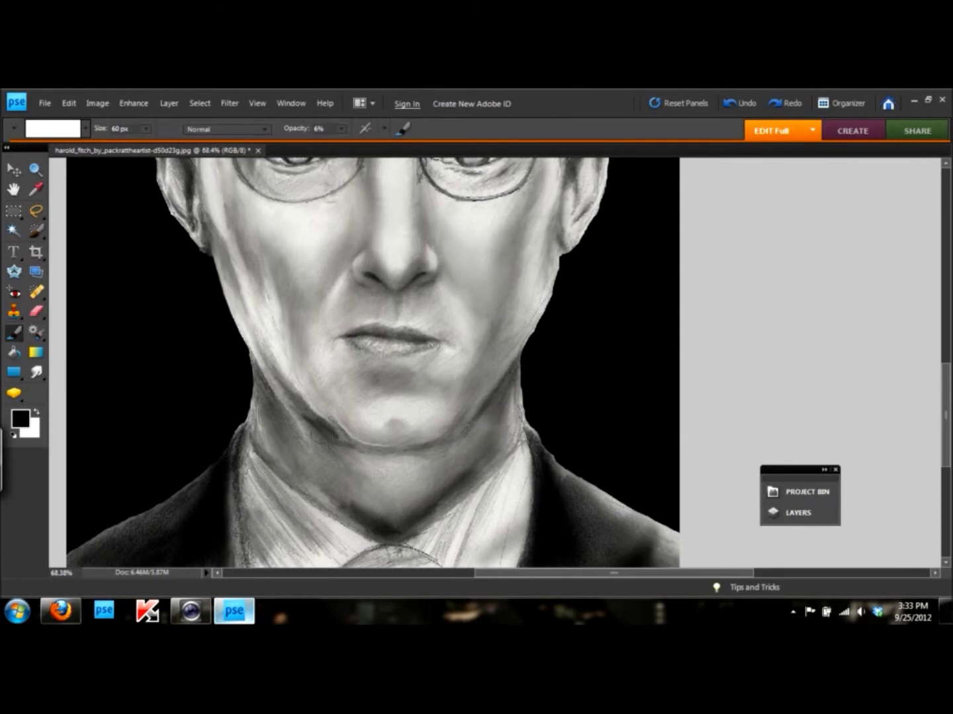
pyautogui.moveTo(357, 444); pyautogui.dragTo(456, 430)
# Step: Fit the whole portrait in view and compare it with the reference photo
pyautogui.hotkey('ctrl', '0')
pyautogui.click(62, 611)
pyautogui.click(234, 611)
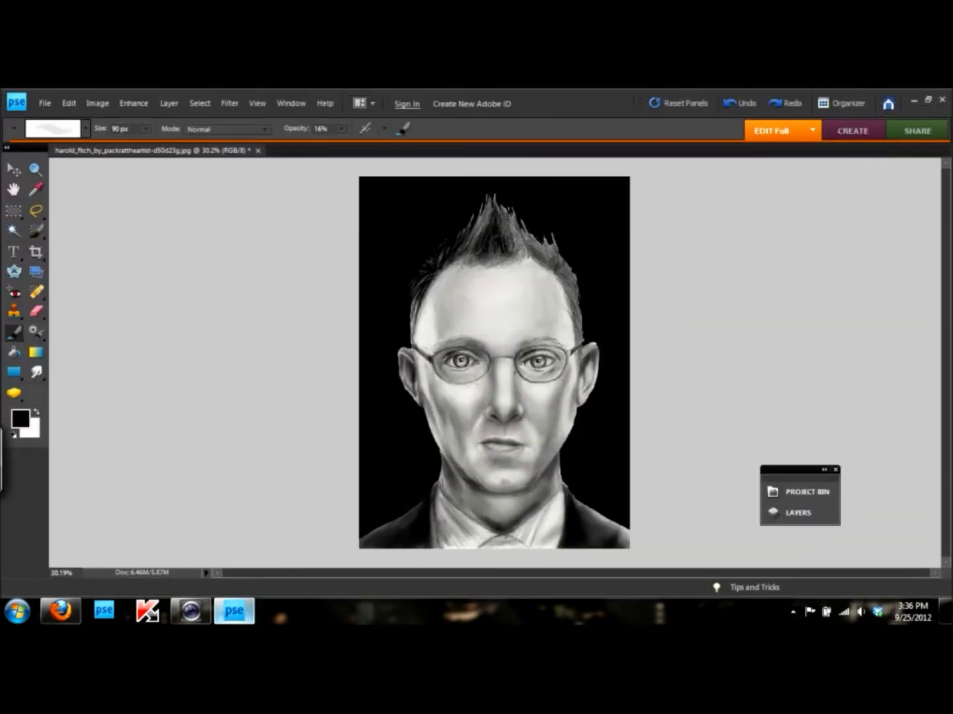
# Step: Darken the right-side hair strands, then zoom to the eyes with a 30 px white brush
pyautogui.moveTo(492, 248)
pyautogui.mouseDown()
pyautogui.moveTo(471, 209)
pyautogui.moveTo(558, 246)
pyautogui.mouseUp()
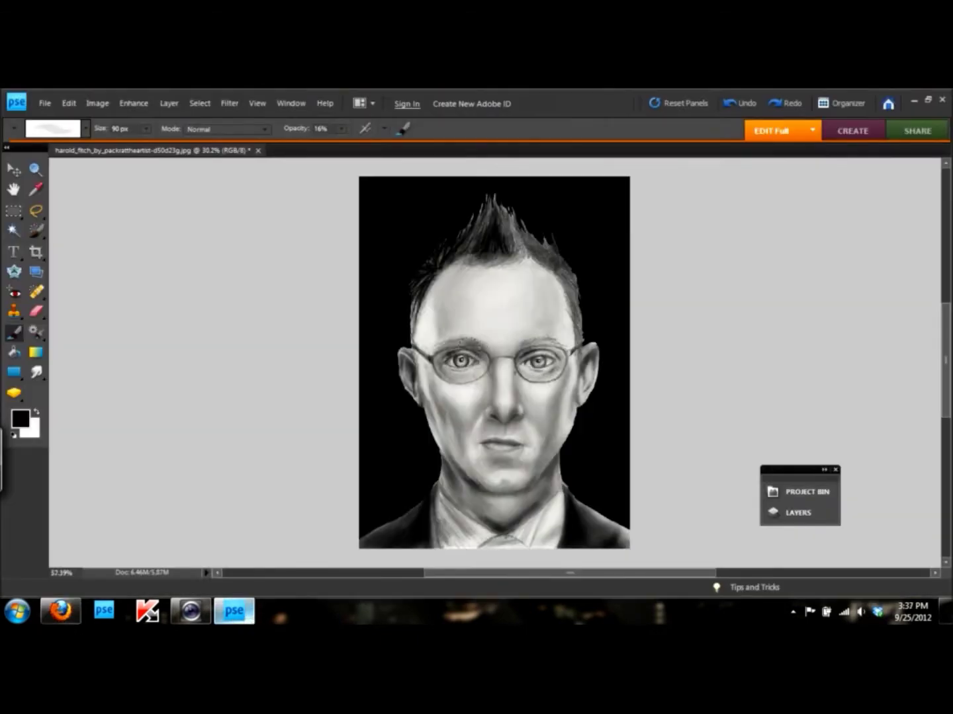
pyautogui.scroll(5, 473, 330)
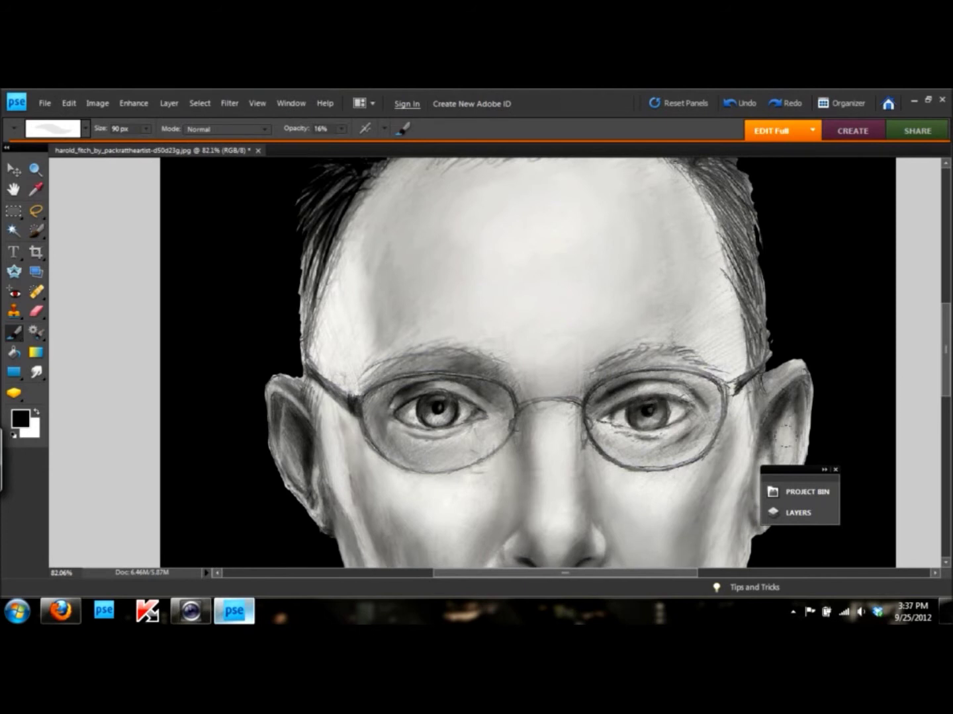
pyautogui.press('x')
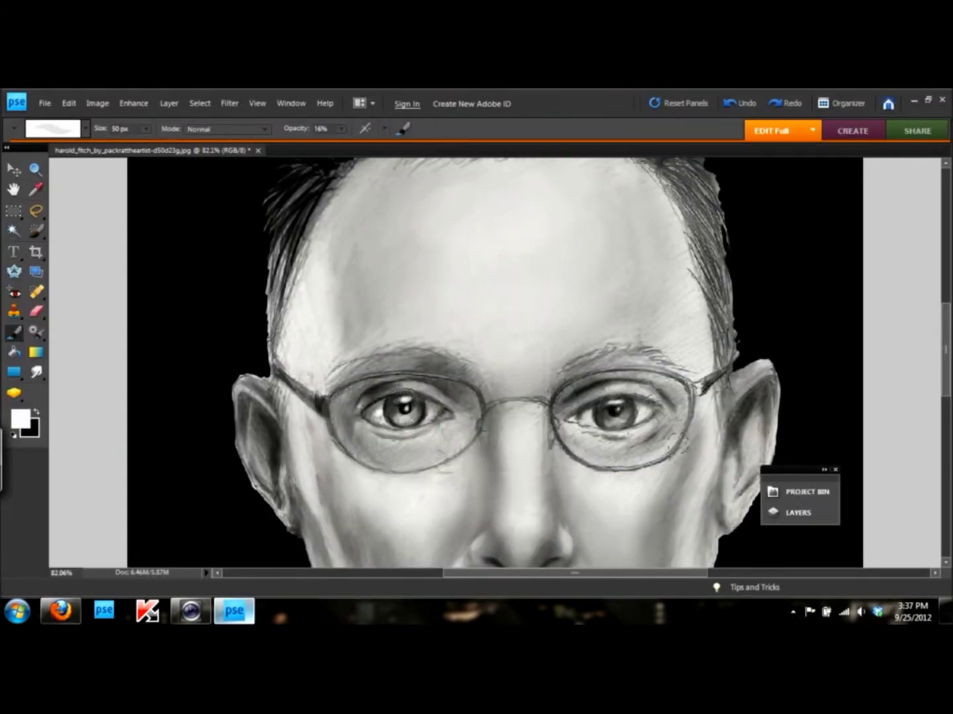
pyautogui.press('[')
pyautogui.press('[')
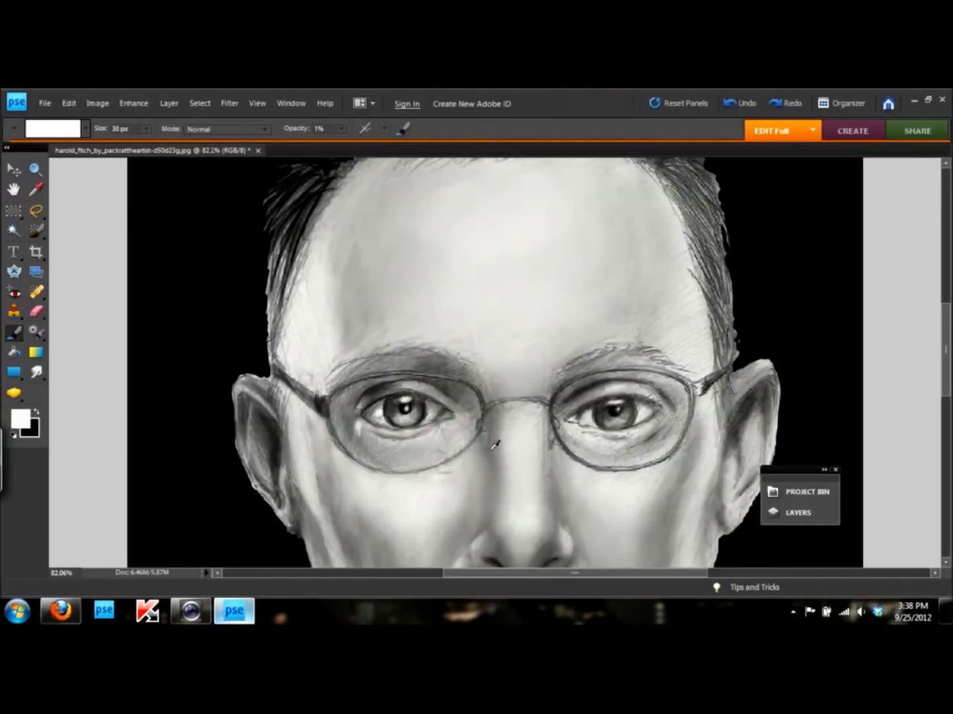
pyautogui.scroll(5, 376, 444)
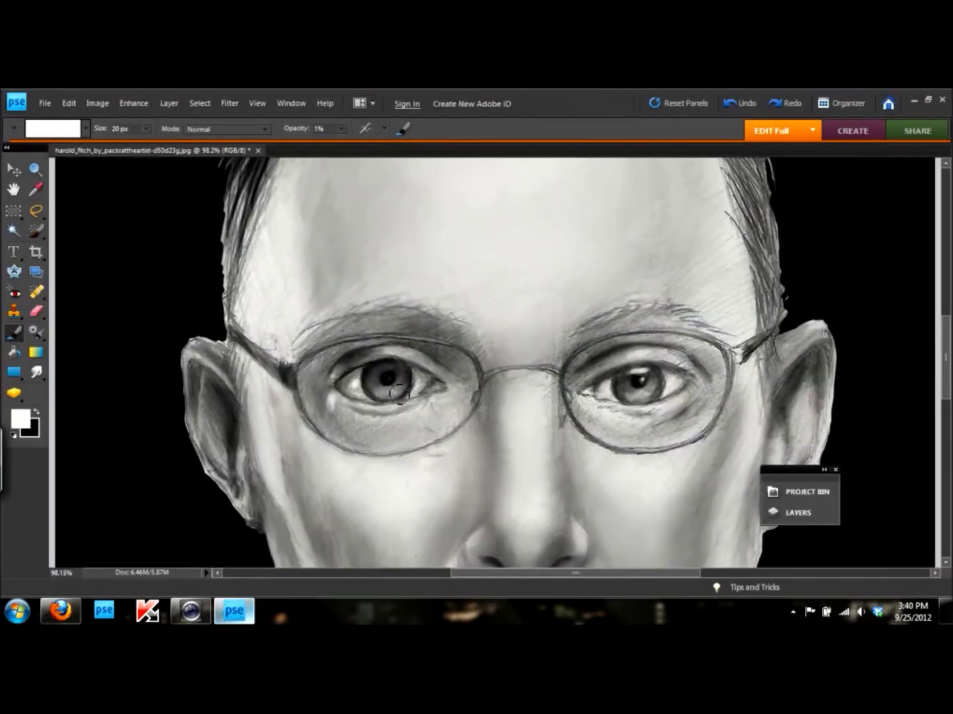
# Step: Smudge the right iris shading toward the pupil with a 9 px, 58% smudge
pyautogui.click(35, 415)
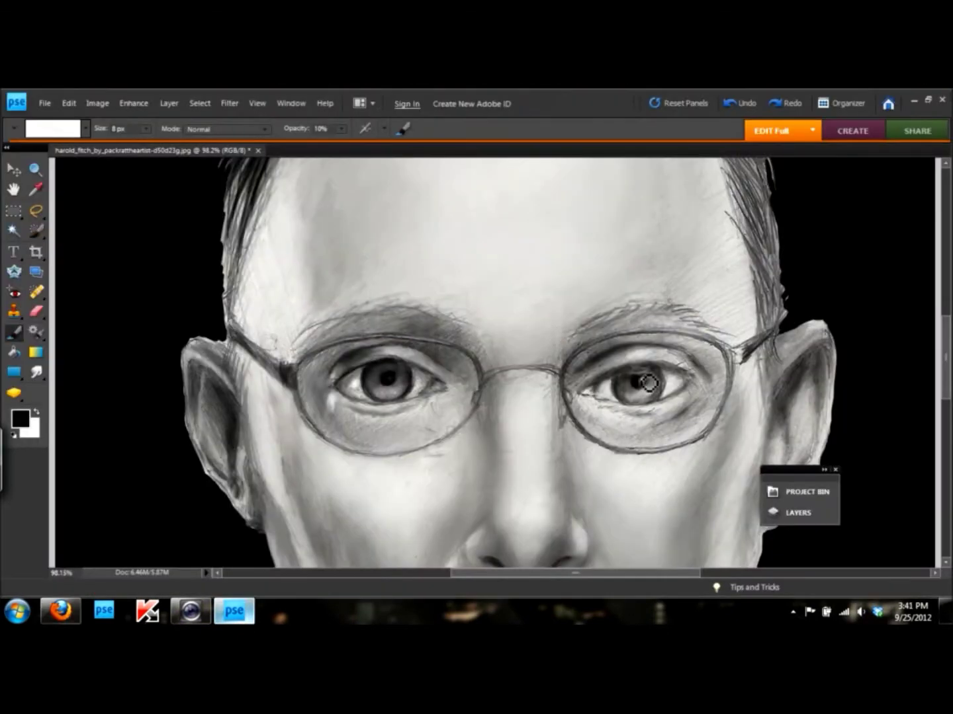
pyautogui.press('r')
pyautogui.press('5')
pyautogui.press('8')
pyautogui.press('[')
pyautogui.press('[')
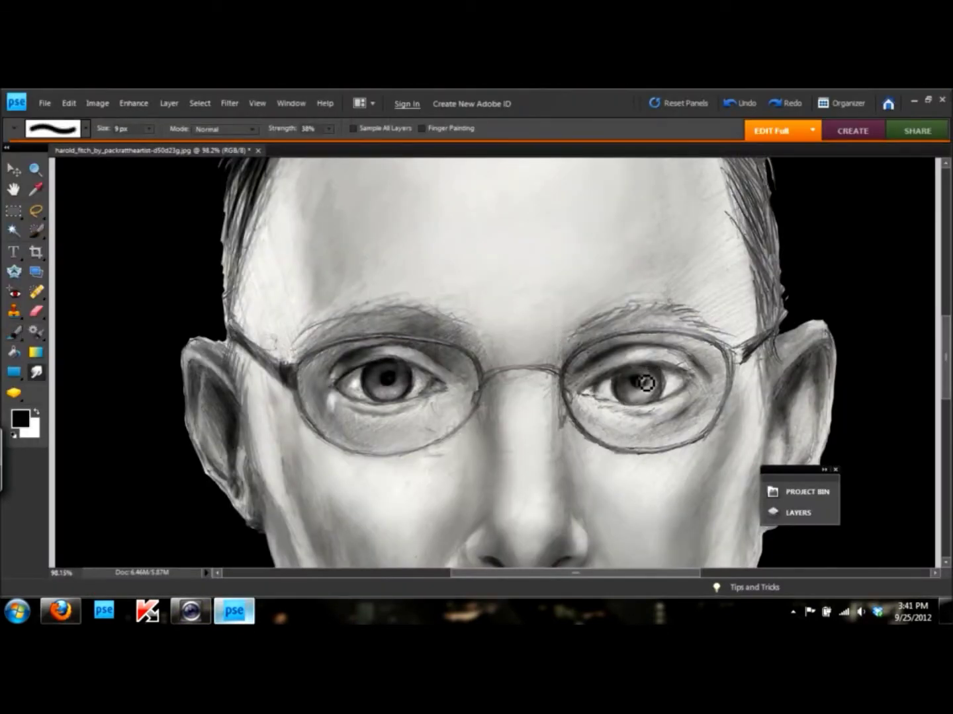
pyautogui.moveTo(395, 390); pyautogui.dragTo(379, 384)
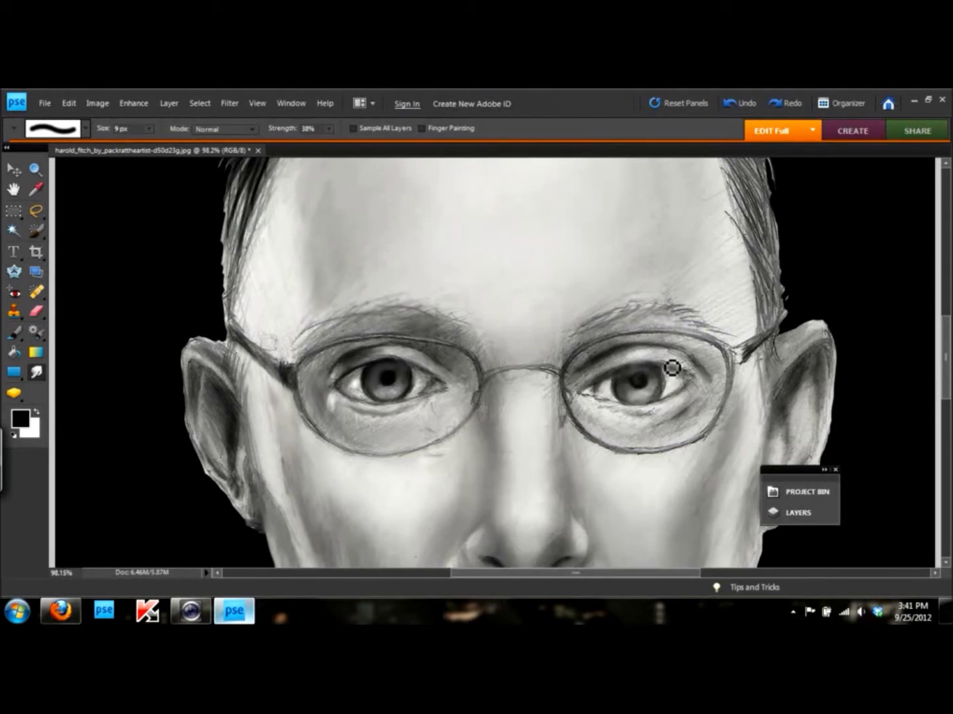
# Step: Darken the upper lid of the right eye with a black brush stroke
pyautogui.press('b')
pyautogui.press('x')
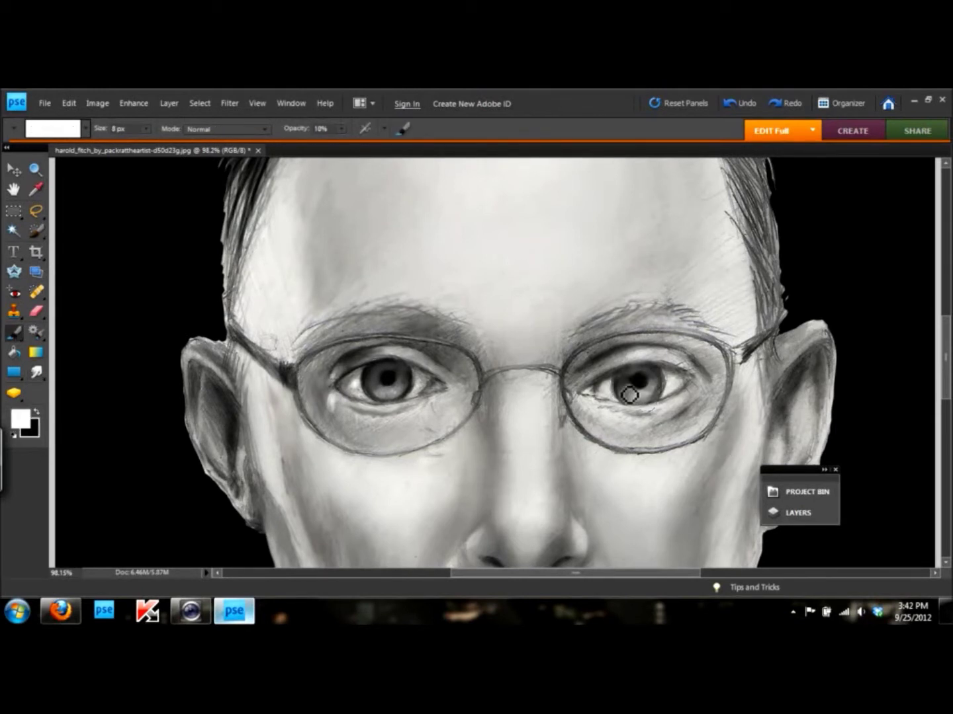
pyautogui.press('x')
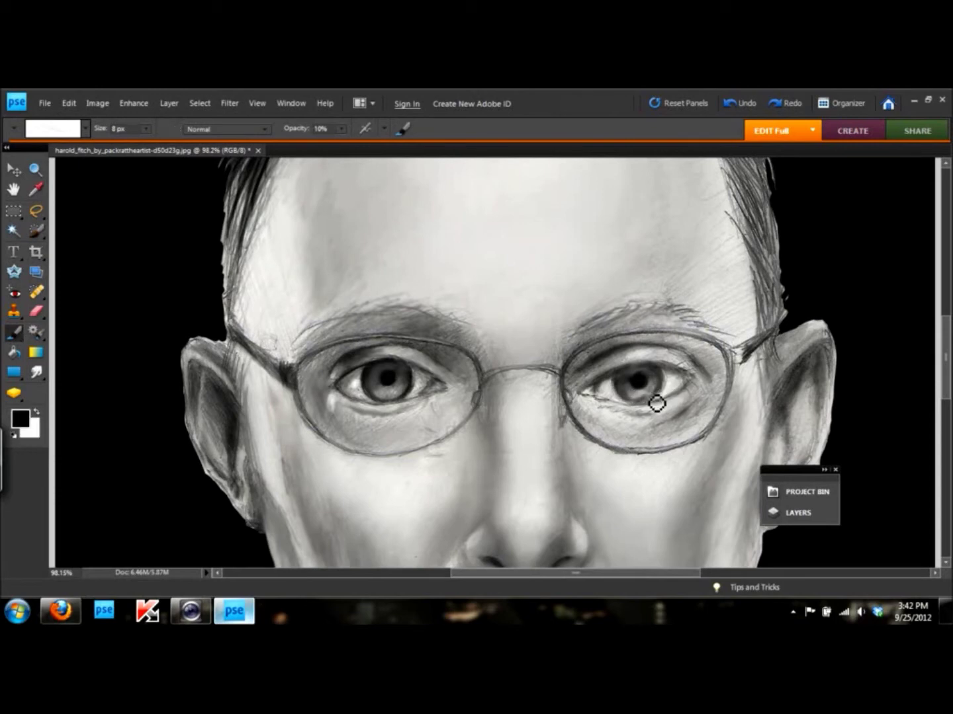
pyautogui.press('x')
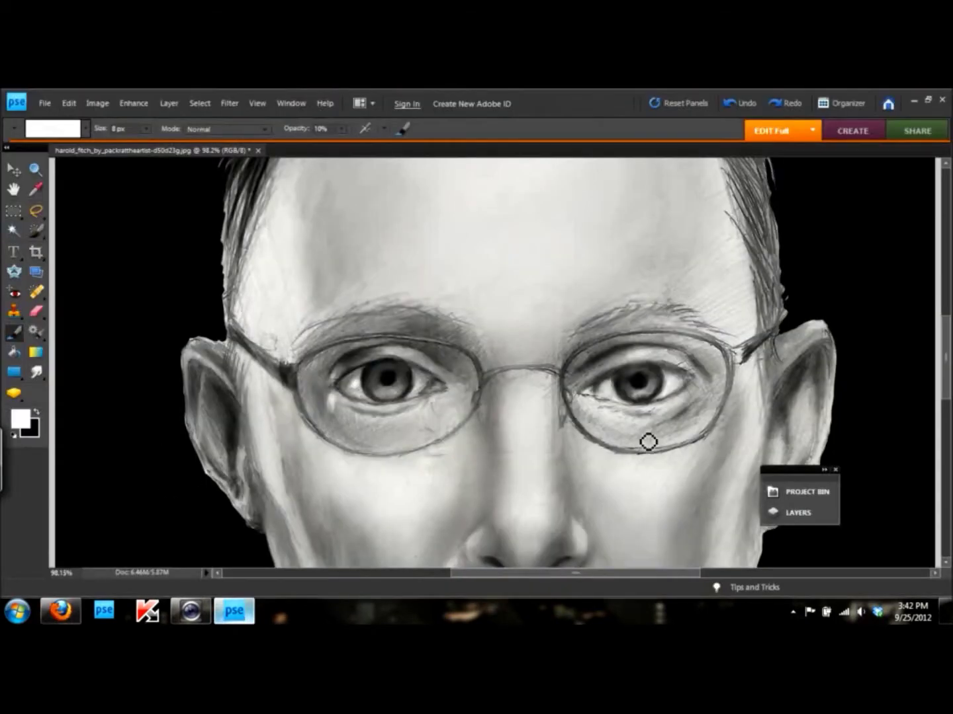
pyautogui.scroll(3, 657, 389)
pyautogui.press('r')
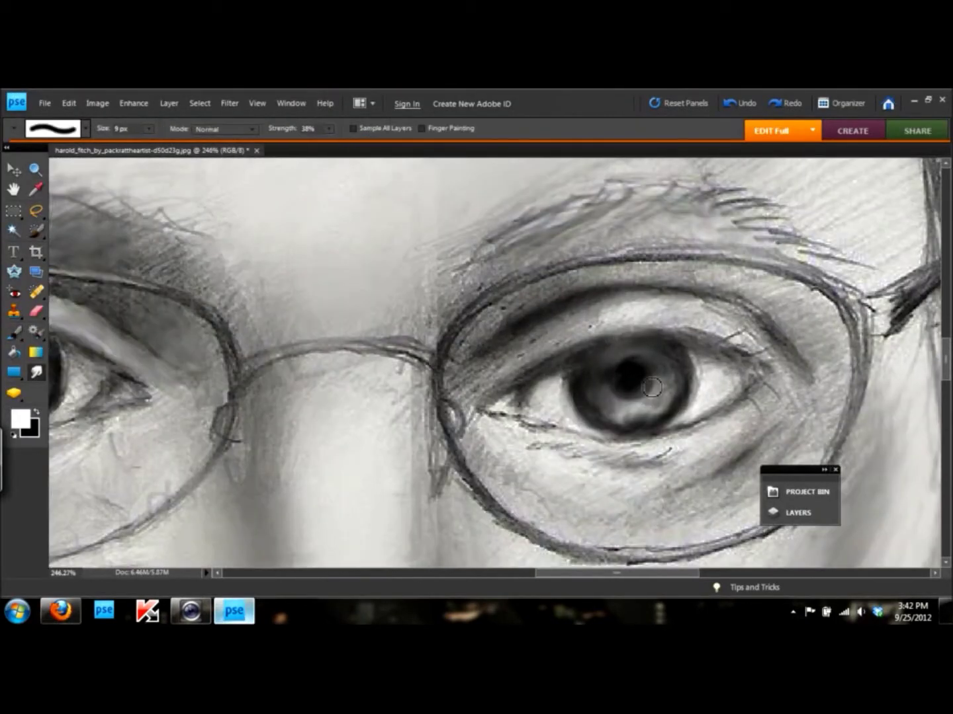
pyautogui.press('x')
pyautogui.press('b')
pyautogui.moveTo(493, 402); pyautogui.dragTo(714, 353)
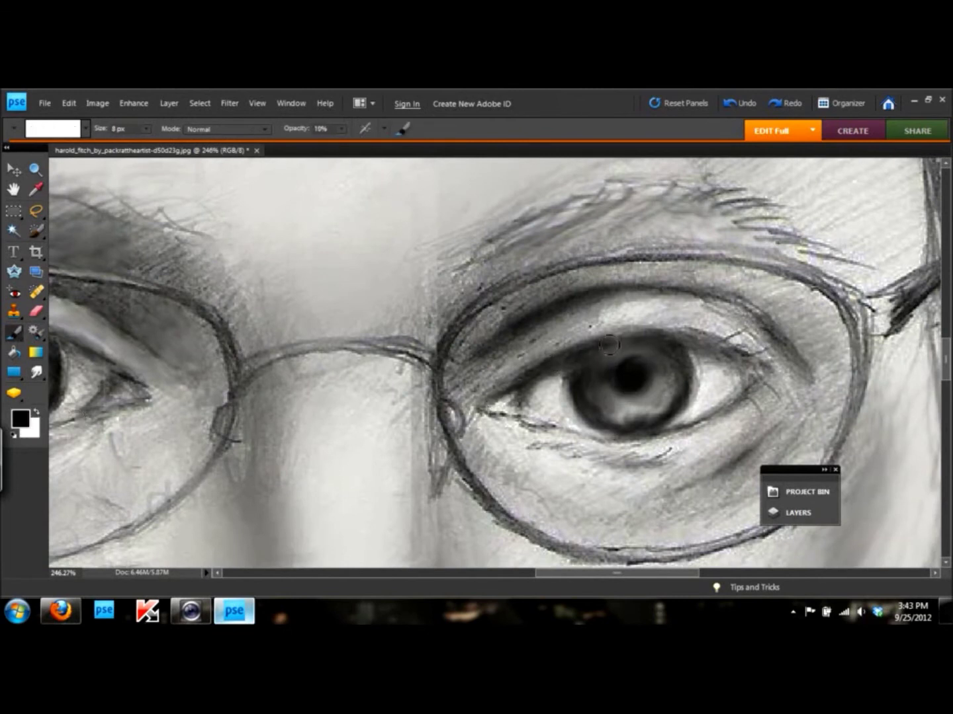
# Step: Darken the iris of the right eye with black paint
pyautogui.scroll(-3, 588, 436)
pyautogui.press('x')
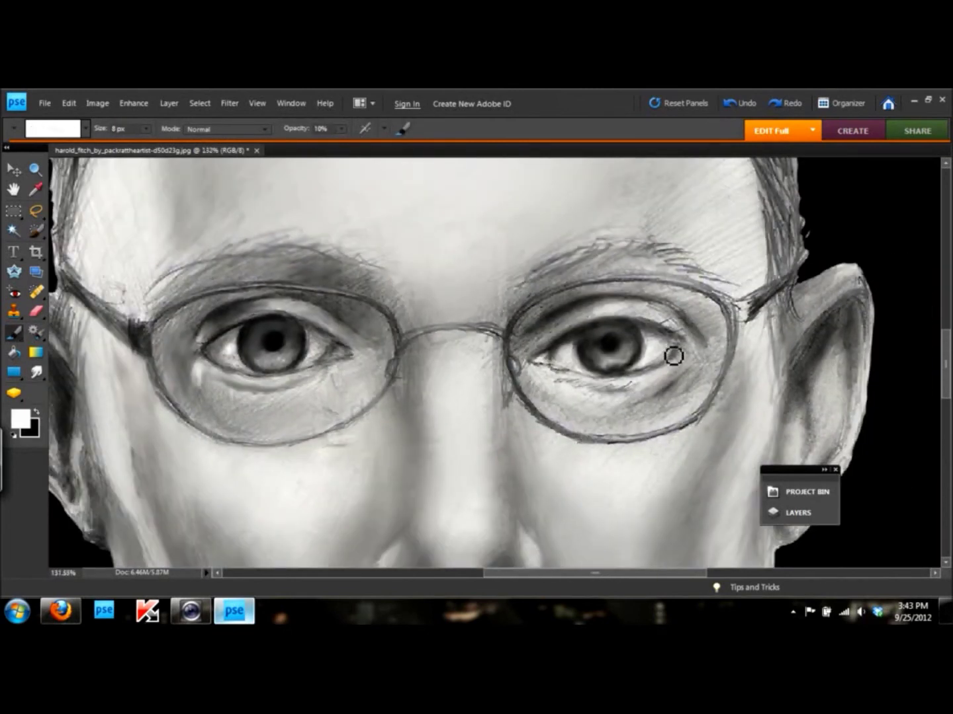
pyautogui.press('x')
pyautogui.moveTo(582, 341); pyautogui.dragTo(618, 334)
# Step: Lighten the right iris with pale white brush strokes
pyautogui.press('r')
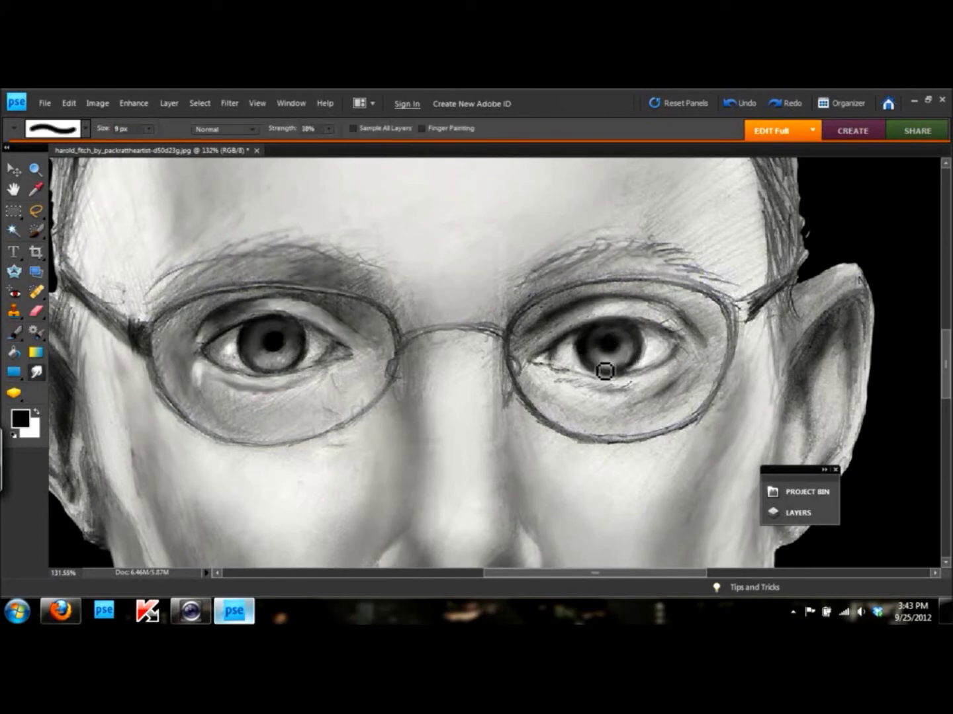
pyautogui.press('b')
pyautogui.press('x')
pyautogui.moveTo(598, 360); pyautogui.dragTo(579, 350)
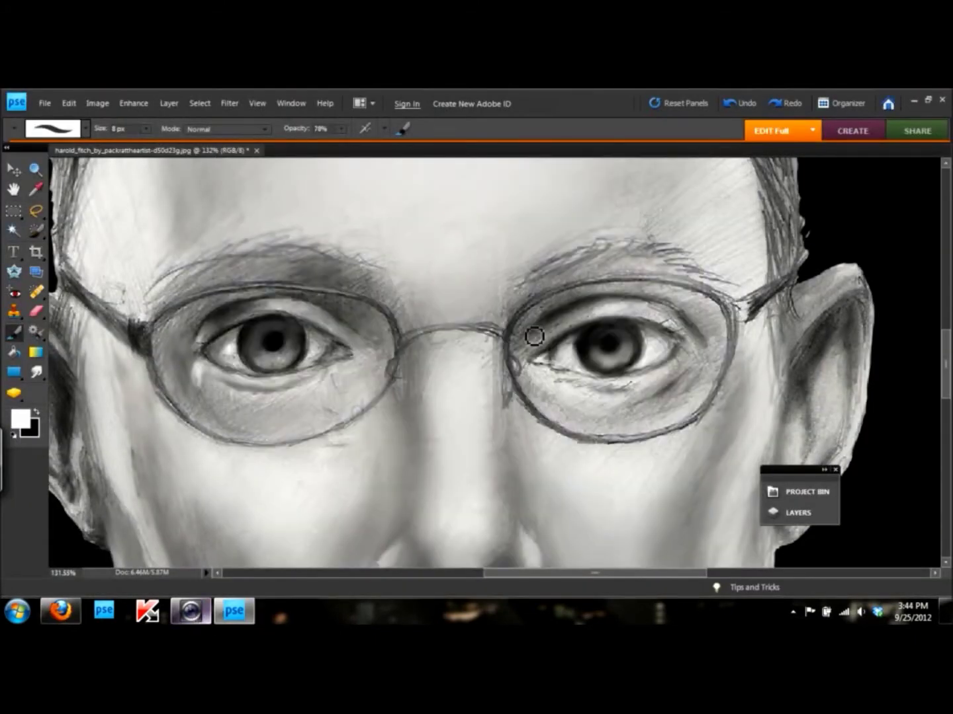
pyautogui.scroll(-2, 457, 354)
pyautogui.scroll(-2, 457, 353)
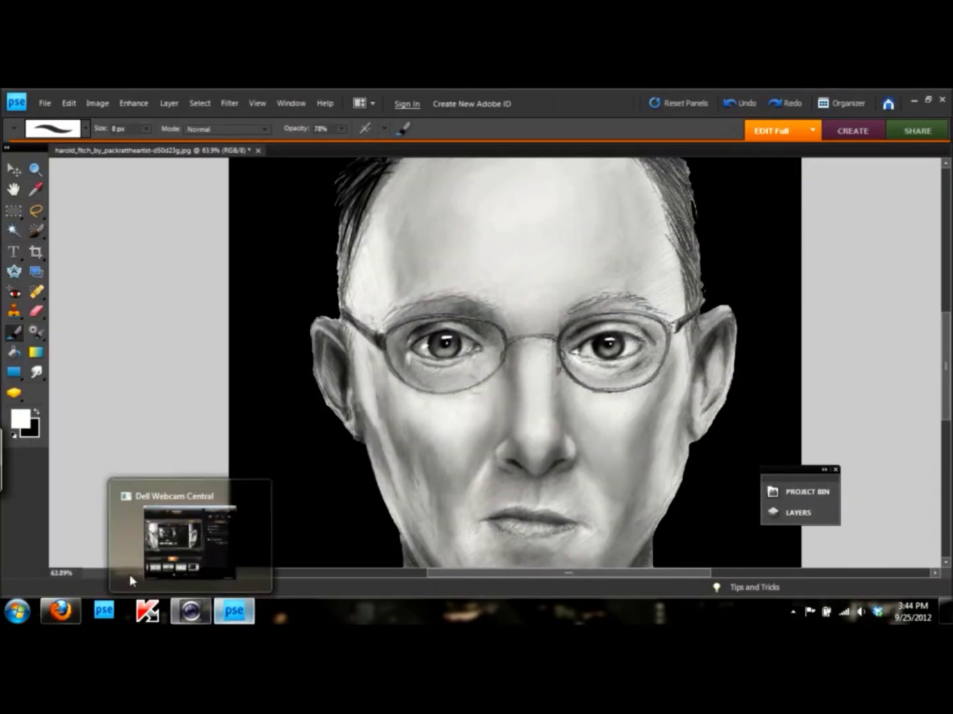
# Step: Enlarge the black brush to 30 px at low opacity and smudge-blend the skin, comparing with the reference photo
pyautogui.press('x')
pyautogui.press('.')
pyautogui.hotkey('alt', 'Tab')
pyautogui.hotkey('alt', 'Tab')
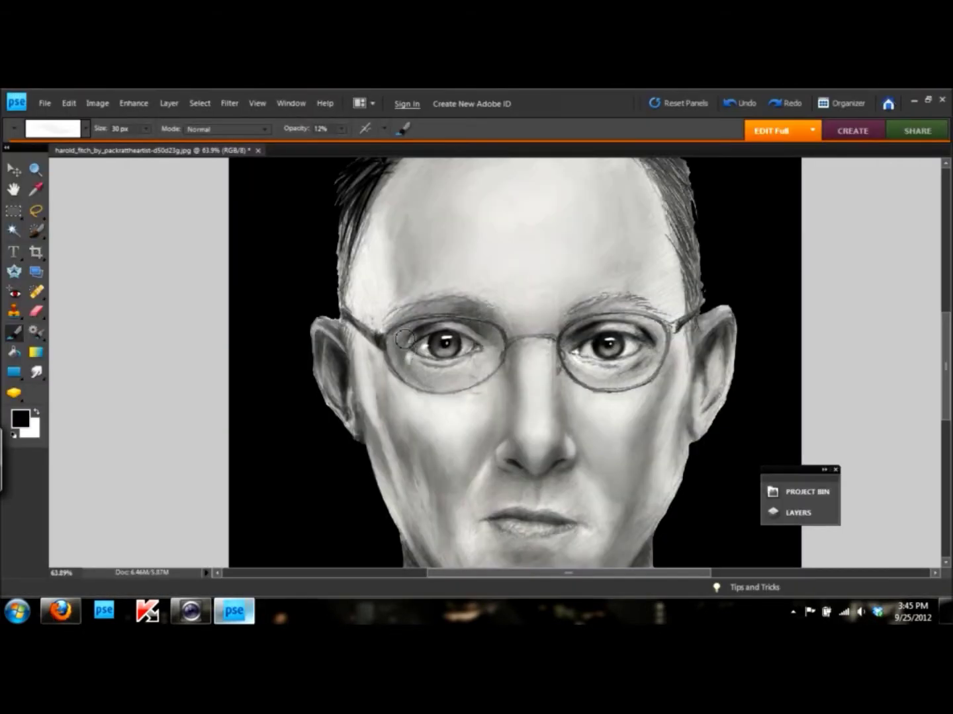
pyautogui.hotkey('alt', 'Tab')
pyautogui.hotkey('alt', 'Tab')
pyautogui.press('r')
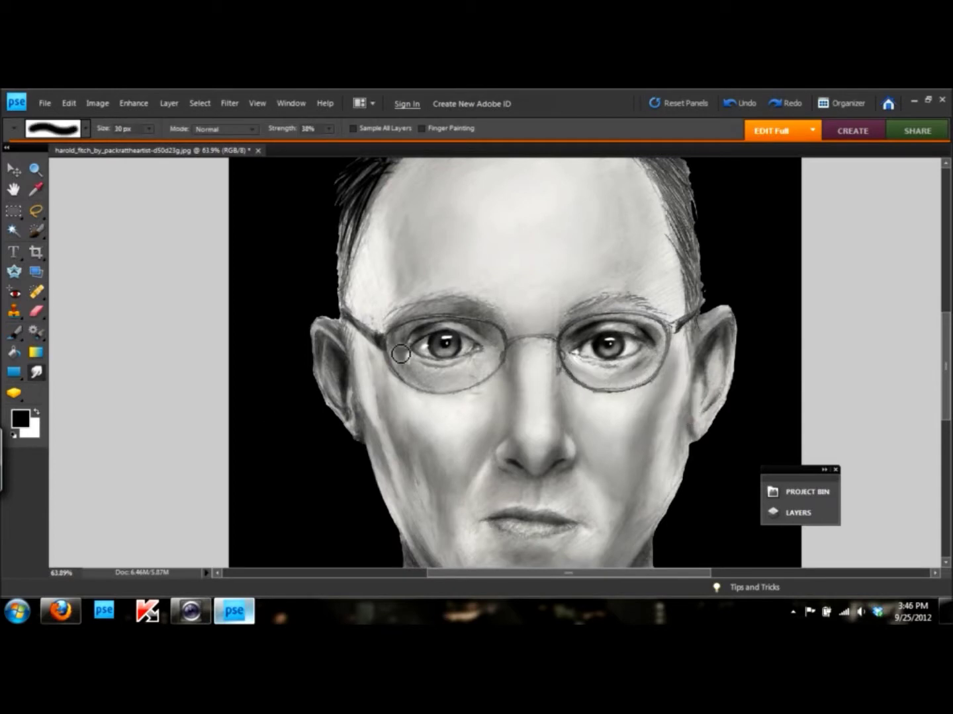
pyautogui.scroll(3, 467, 459)
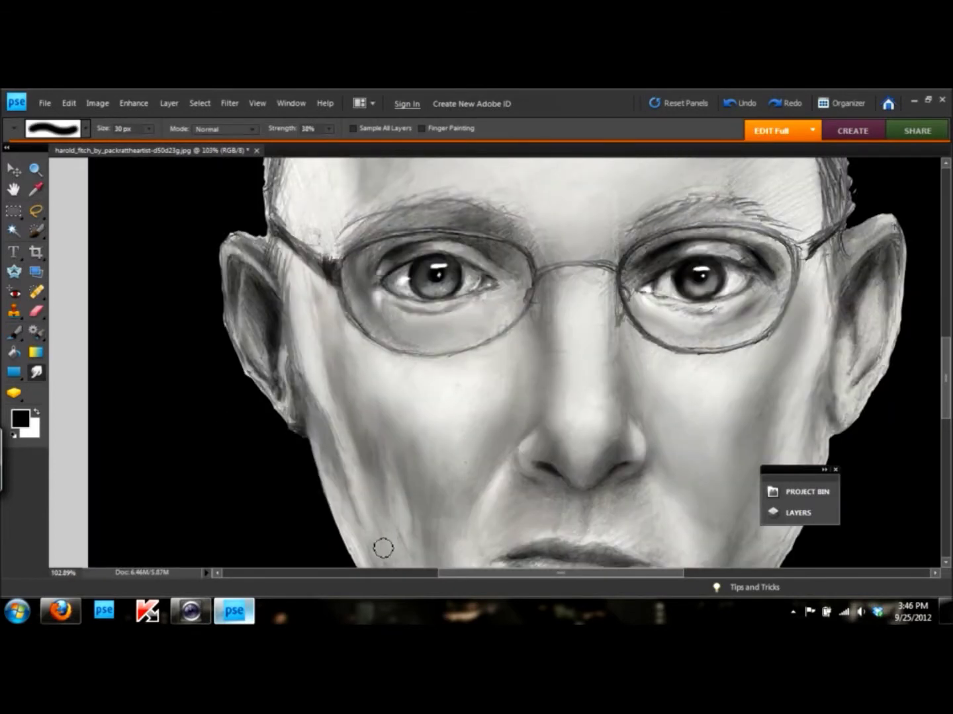
pyautogui.scroll(-2, 490, 437)
pyautogui.hotkey('alt', 'Tab')
pyautogui.hotkey('alt', 'Tab')
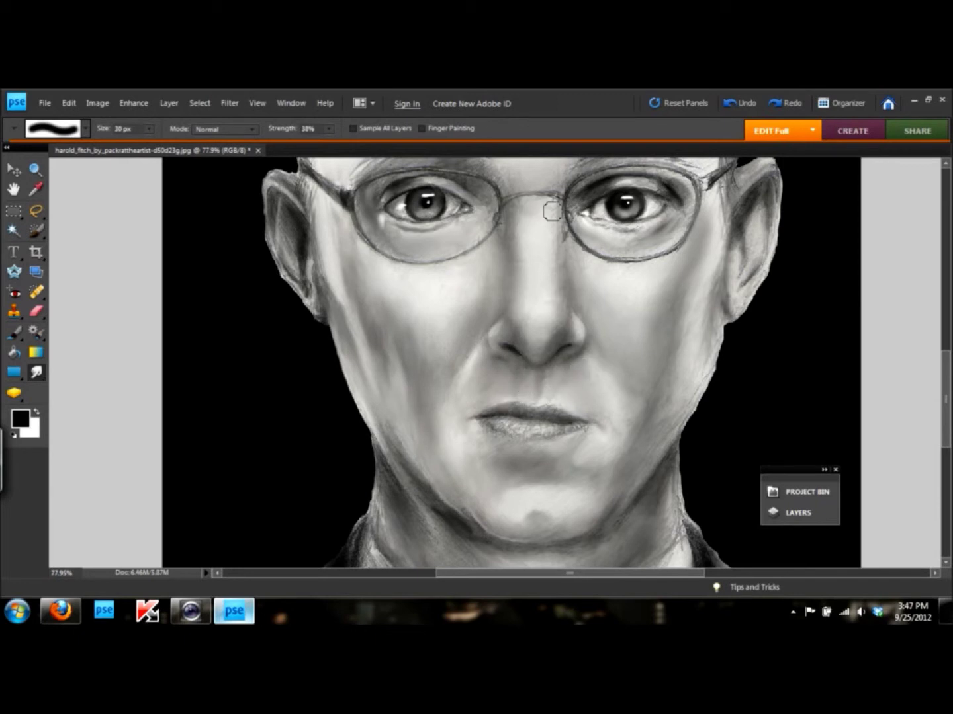
pyautogui.scroll(-3, 710, 400)
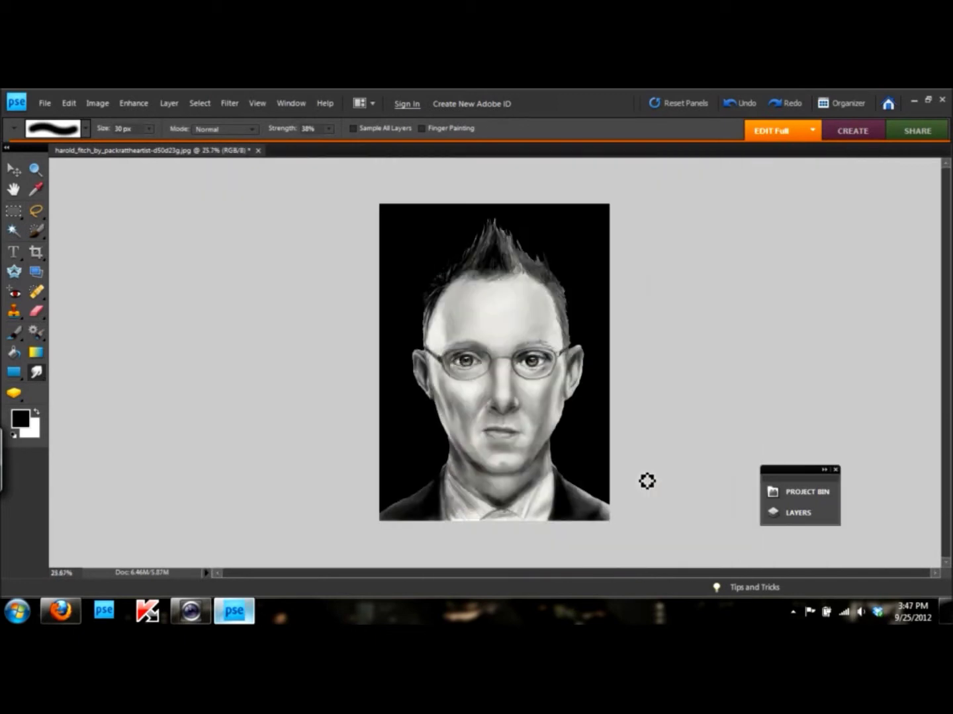
# Step: Apply Brightness/Contrast with brightness -10 and contrast 45
pyautogui.scroll(2, 646, 480)
pyautogui.moveTo(185, 260); pyautogui.dragTo(180, 259)
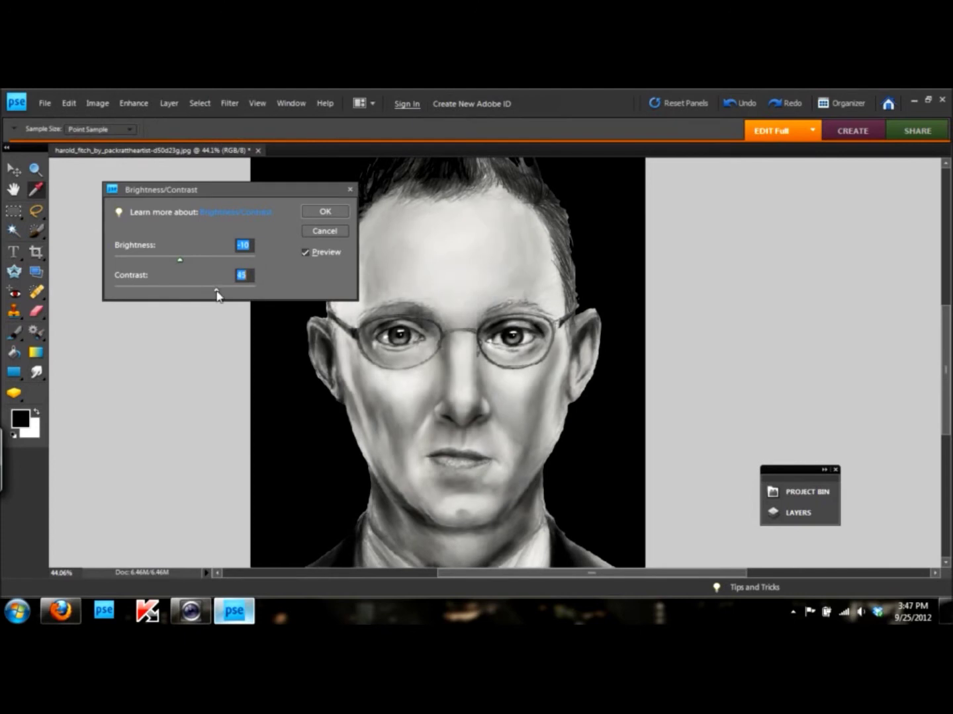
pyautogui.press('Return')
pyautogui.click(134, 103)
# Step: Apply Shadows/Highlights with Lighten Shadows 29% and Midtone Contrast +6
pyautogui.click(225, 235)
pyautogui.moveTo(690, 343); pyautogui.dragTo(675, 343)
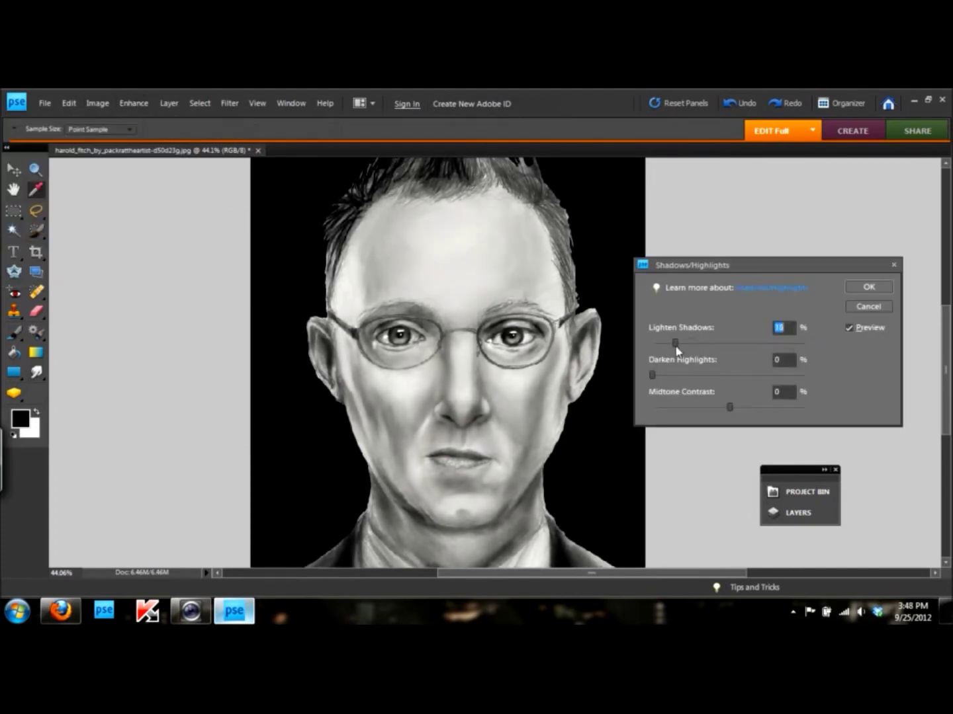
pyautogui.moveTo(729, 407); pyautogui.dragTo(734, 407)
pyautogui.moveTo(676, 343); pyautogui.dragTo(701, 342)
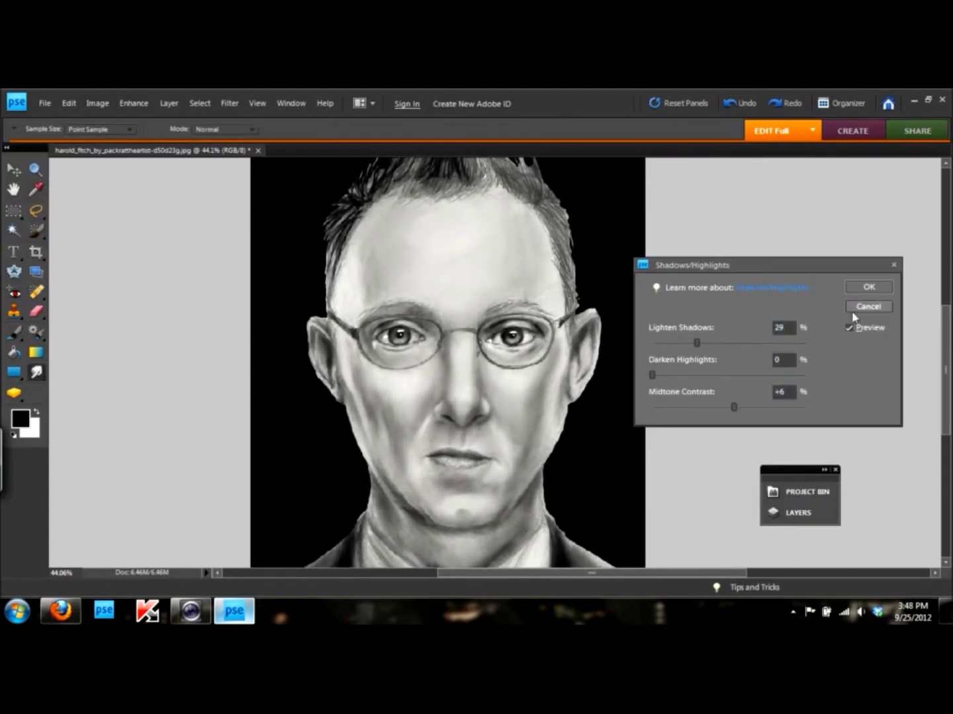
pyautogui.click(869, 286)
# Step: Faintly darken the cheek beside the nose with a low-opacity brush stroke
pyautogui.press('r')
pyautogui.scroll(-3, 804, 342)
pyautogui.click(134, 102)
pyautogui.press('Escape')
pyautogui.hotkey('ctrl', 'z')
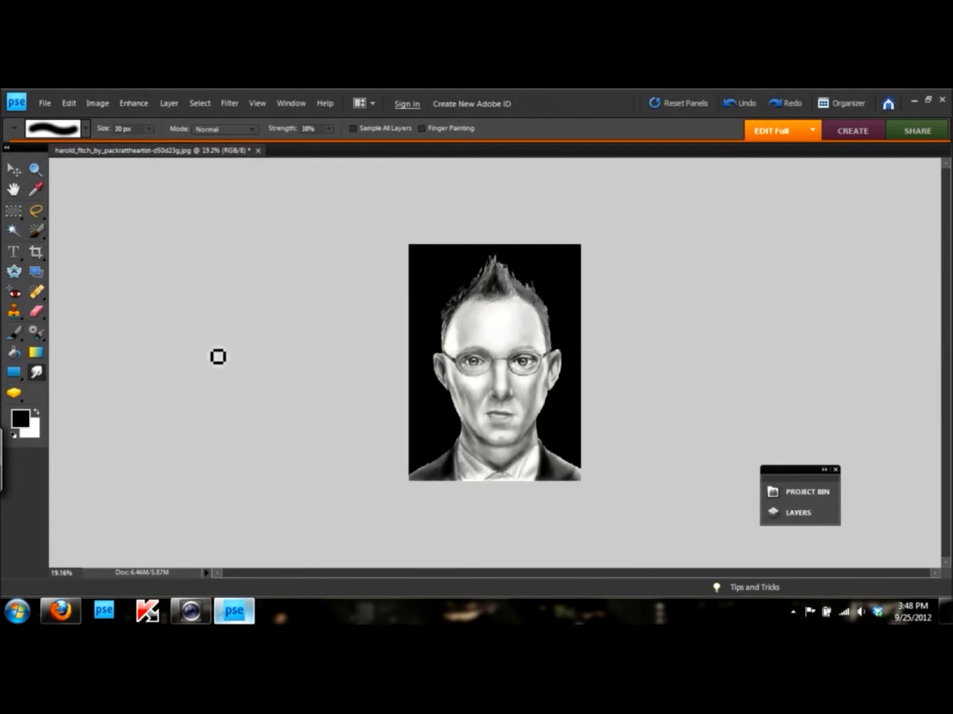
pyautogui.press('b')
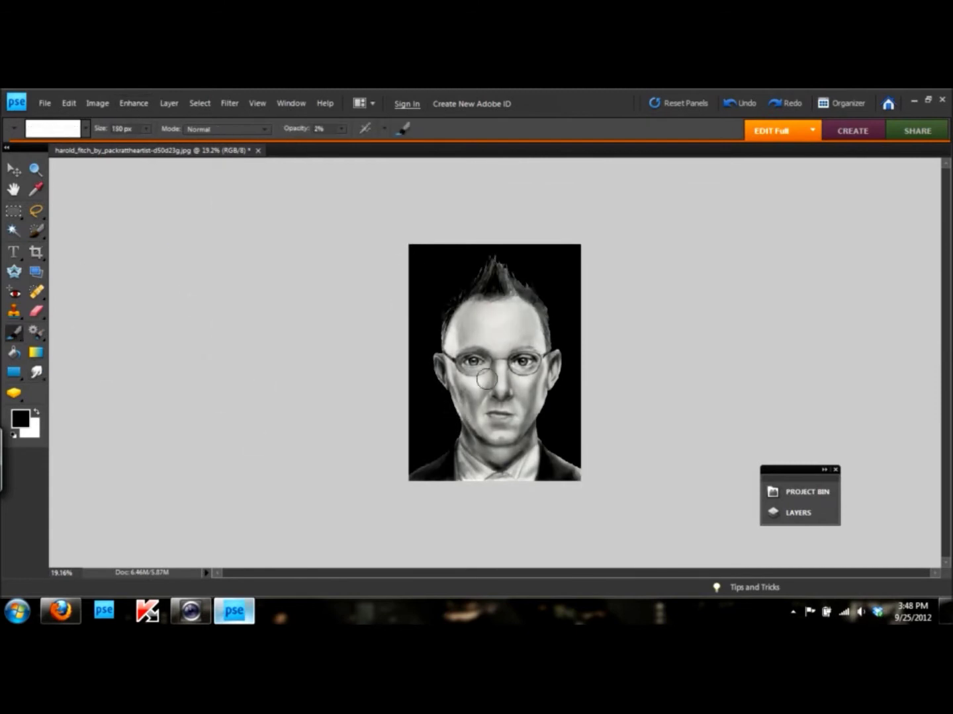
pyautogui.moveTo(470, 321); pyautogui.dragTo(510, 371)
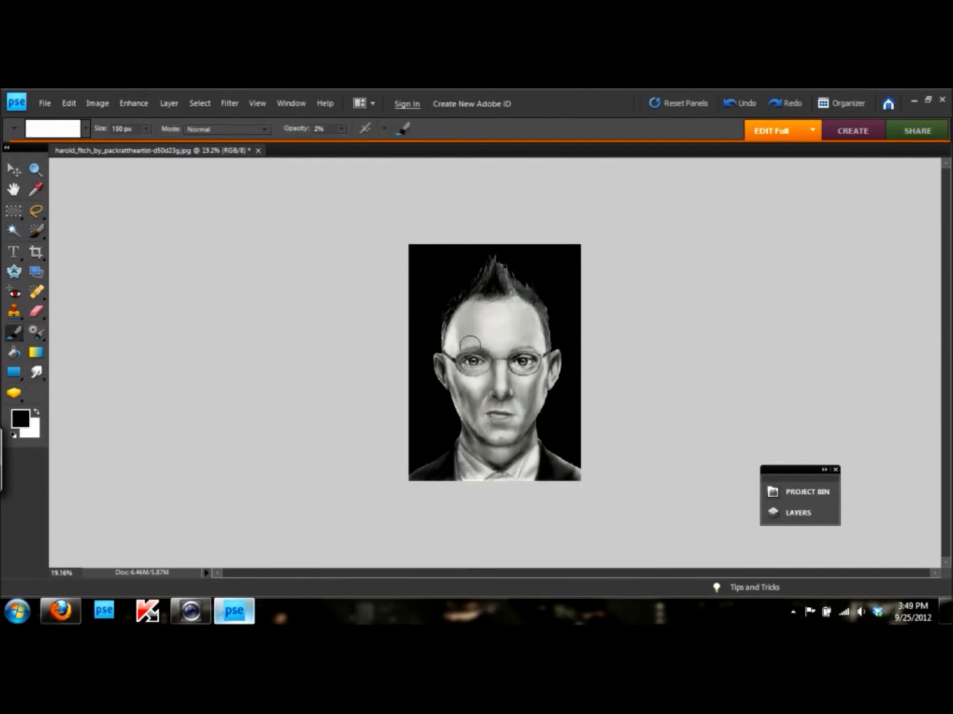
# Step: Make white the painting colour and bring up the adjustment layer types list
pyautogui.press('x')
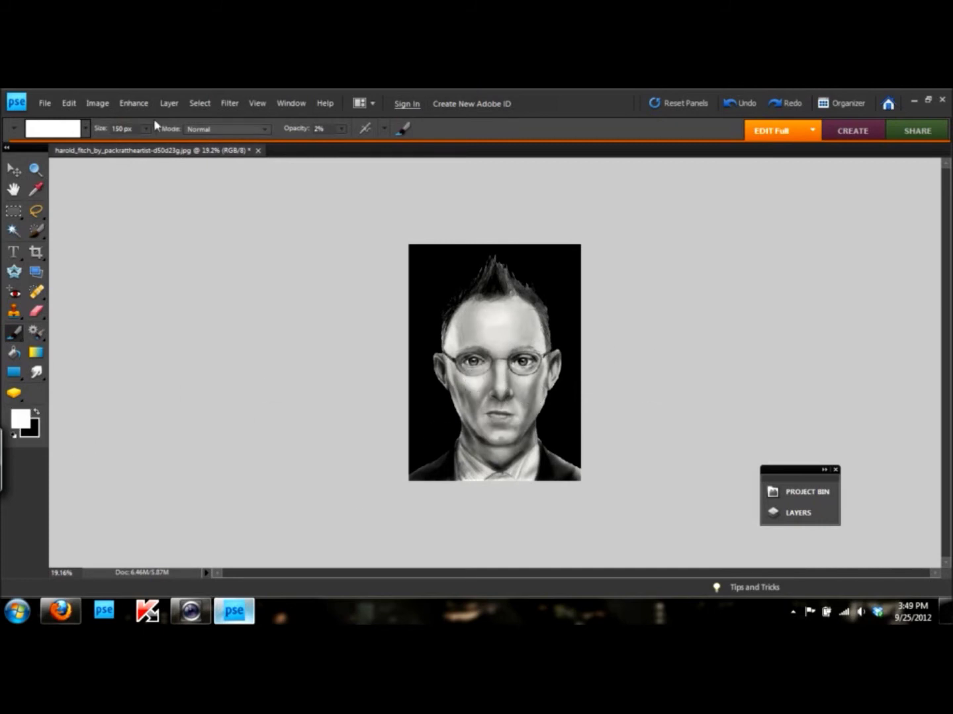
pyautogui.click(798, 513)
pyautogui.click(587, 580)
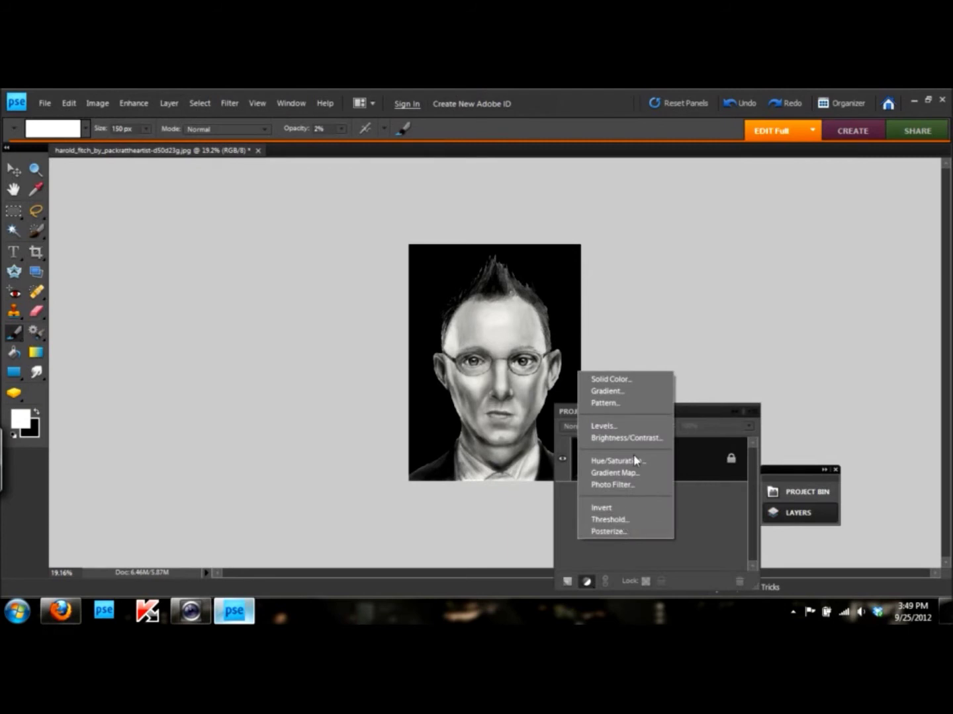
# Step: Add a colorized Hue/Saturation layer (Hue 26, Saturation 31, Lightness -58) and invert its mask
pyautogui.click(615, 456)
pyautogui.click(730, 433)
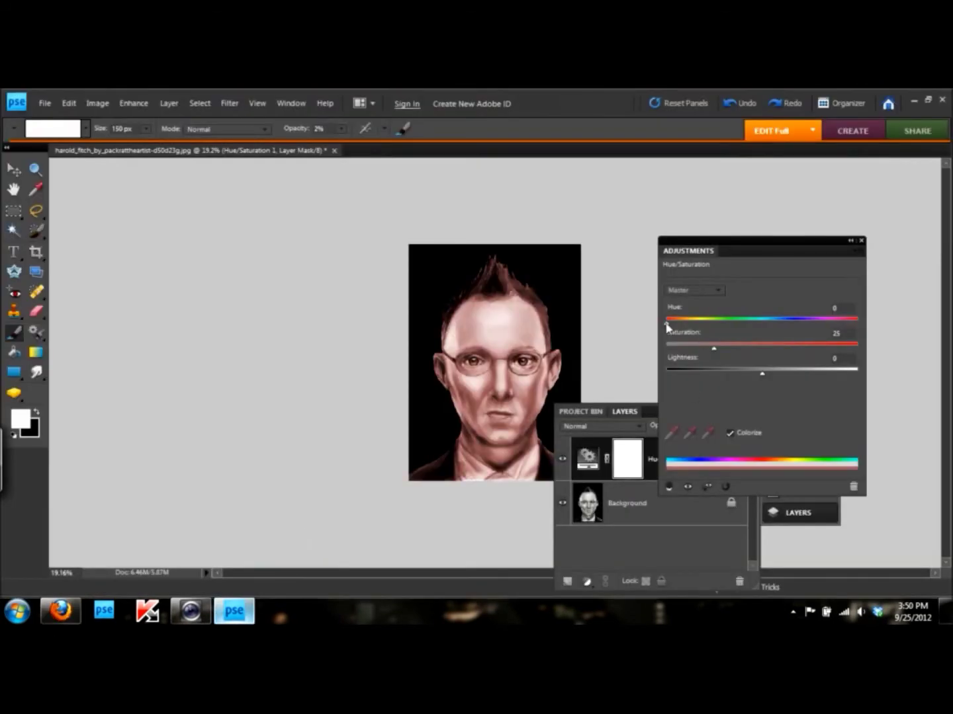
pyautogui.moveTo(666, 322); pyautogui.dragTo(679, 321)
pyautogui.moveTo(713, 348)
pyautogui.mouseDown()
pyautogui.moveTo(725, 349)
pyautogui.moveTo(705, 373)
pyautogui.mouseUp()
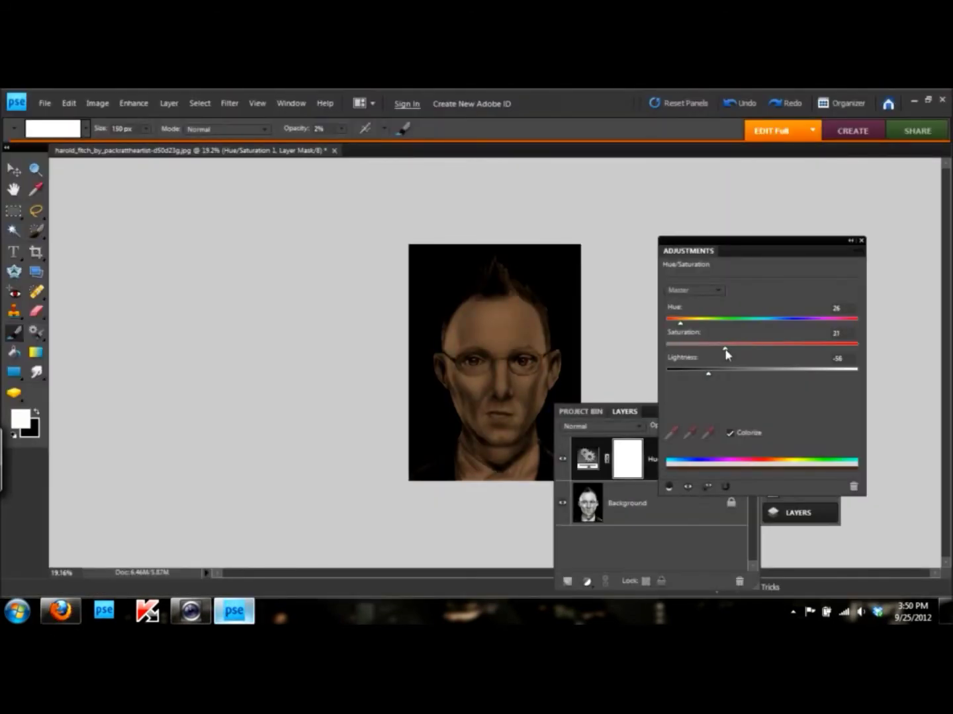
pyautogui.click(658, 471)
pyautogui.hotkey('ctrl', 'i')
# Step: Paint the brown tint back onto the face shading at 7% brush opacity, checking the reference photo
pyautogui.moveTo(470, 410); pyautogui.dragTo(528, 413)
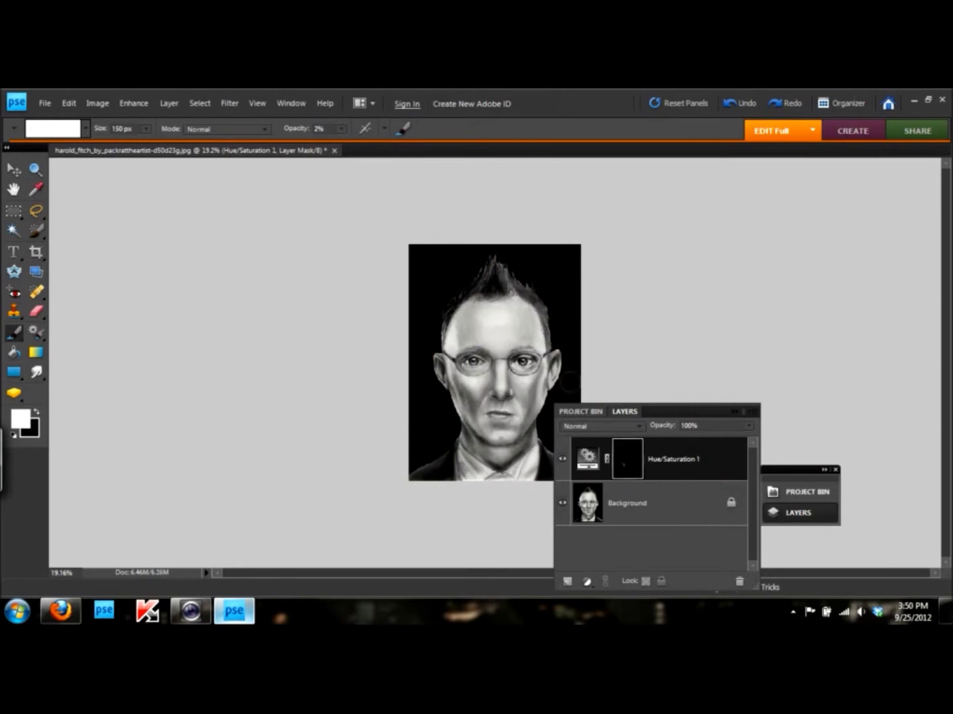
pyautogui.moveTo(296, 136); pyautogui.dragTo(312, 135)
pyautogui.moveTo(529, 397); pyautogui.dragTo(490, 423)
pyautogui.scroll(3, 509, 363)
pyautogui.scroll(-3, 526, 429)
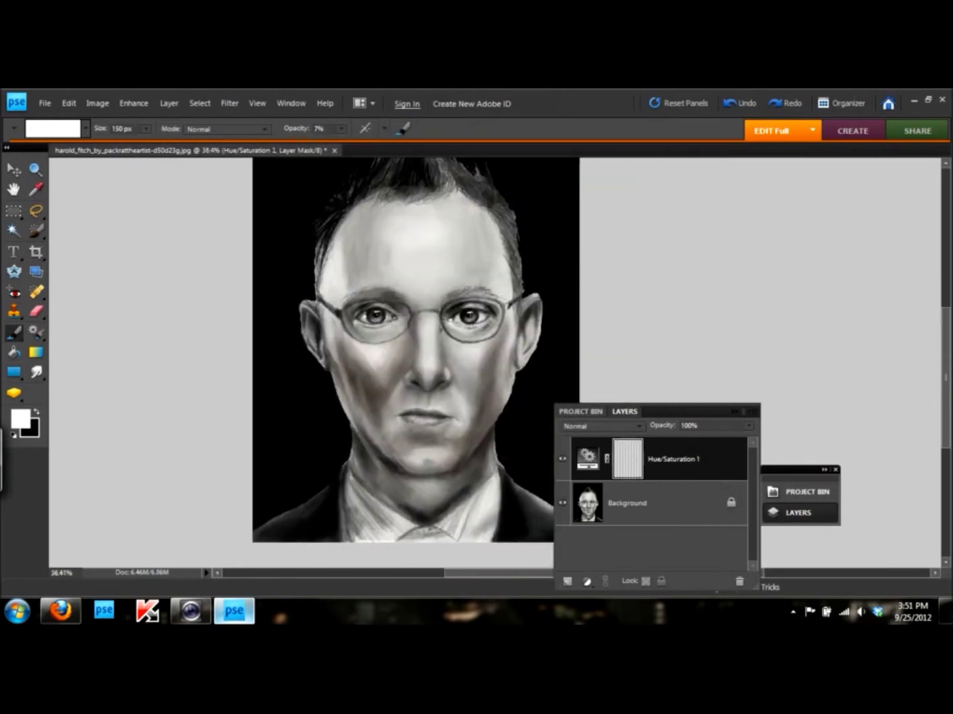
pyautogui.hotkey('alt', 'Tab')
pyautogui.hotkey('alt', 'Tab')
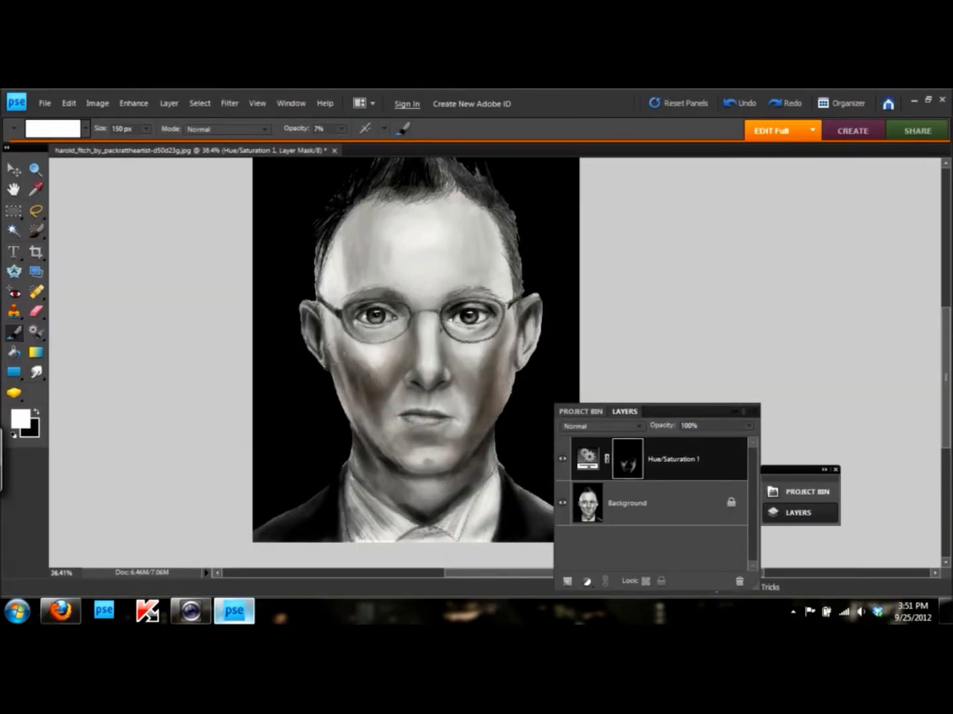
pyautogui.moveTo(427, 334); pyautogui.dragTo(389, 419)
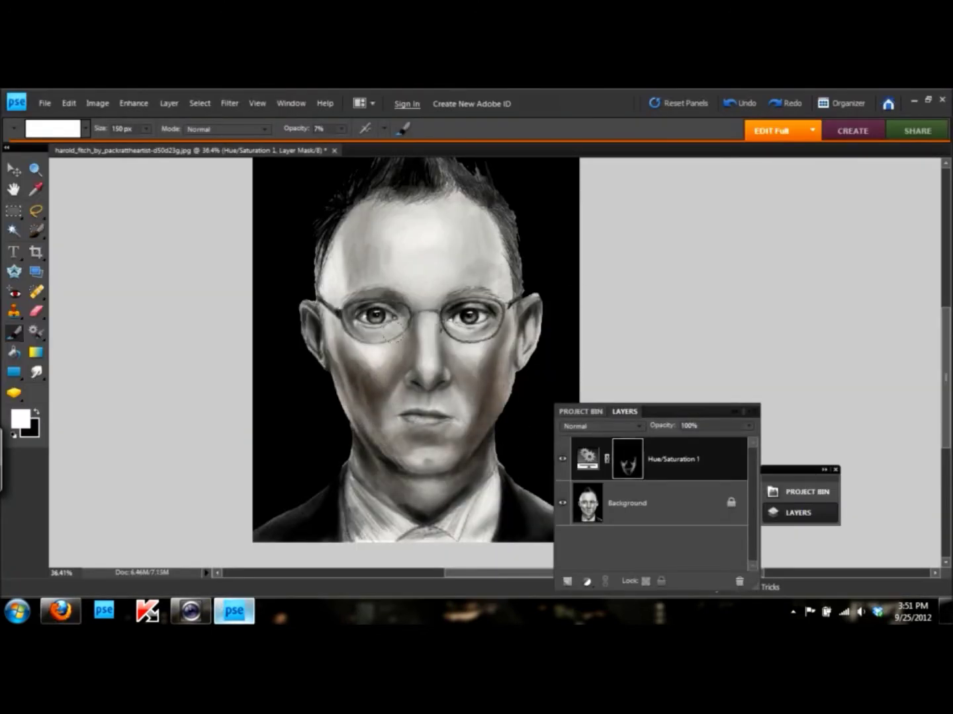
pyautogui.hotkey('alt', 'Tab')
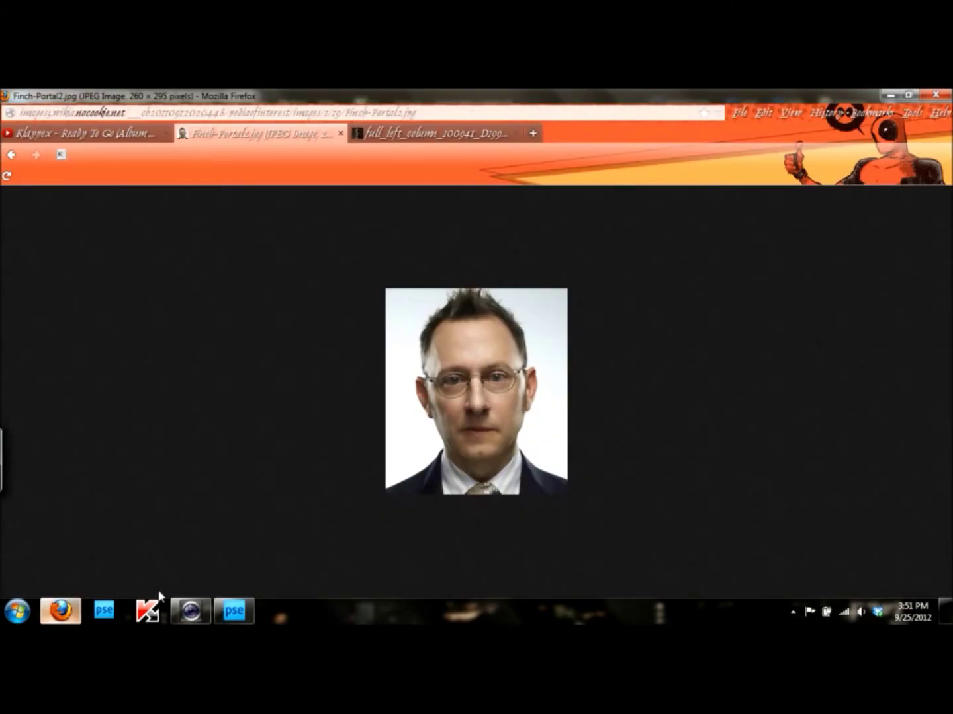
pyautogui.click(235, 611)
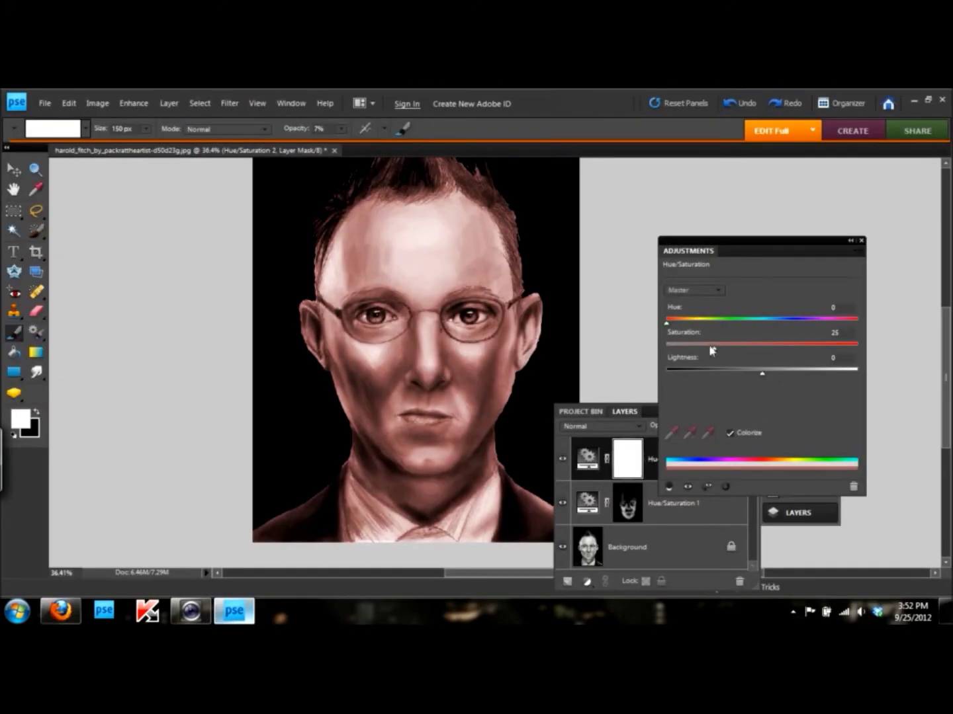
# Step: Add a second sepia colorize tint with its mask inverted, comparing against the reference photo
pyautogui.moveTo(723, 349)
pyautogui.mouseDown()
pyautogui.moveTo(717, 350)
pyautogui.moveTo(735, 369)
pyautogui.mouseUp()
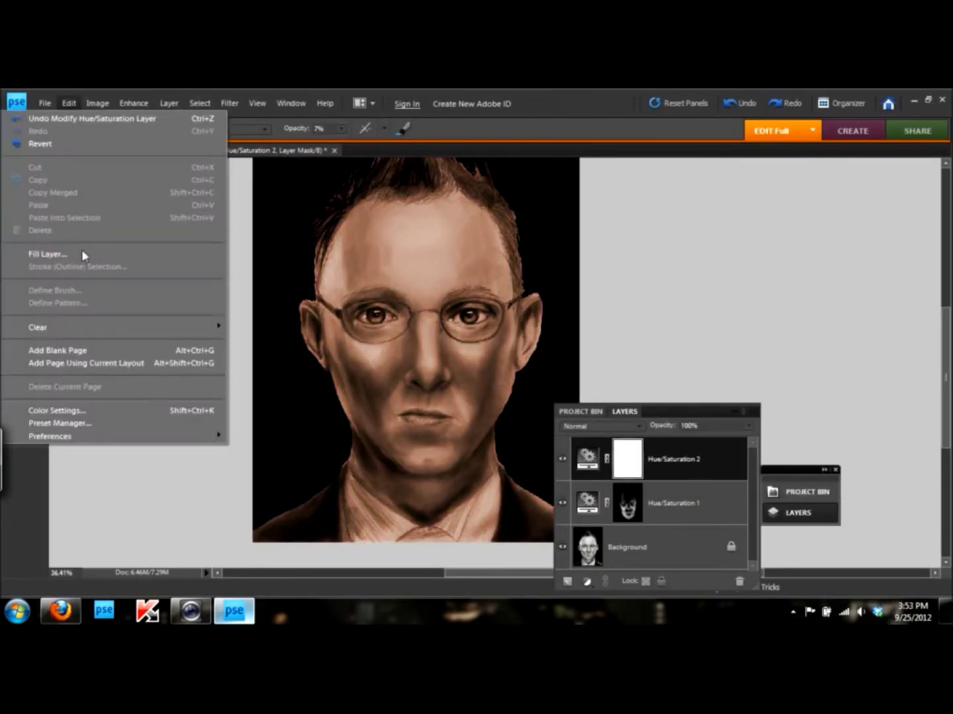
pyautogui.hotkey('ctrl', 'i')
pyautogui.hotkey('alt', 'Tab')
pyautogui.hotkey('alt', 'Tab')
pyautogui.hotkey('alt', 'Tab')
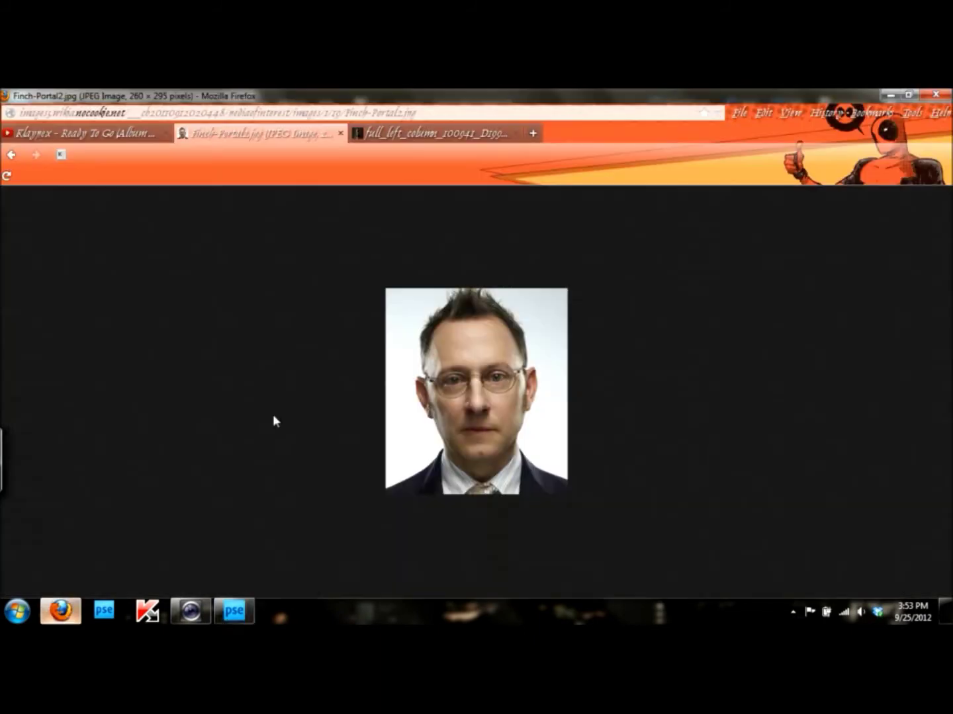
pyautogui.hotkey('alt', 'Tab')
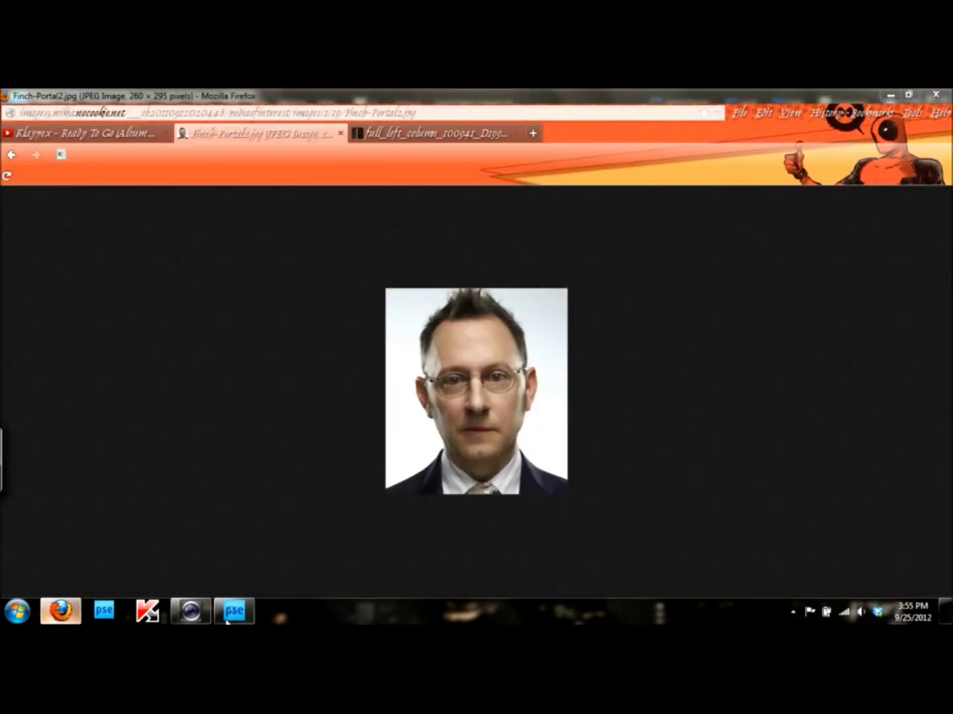
pyautogui.click(228, 620)
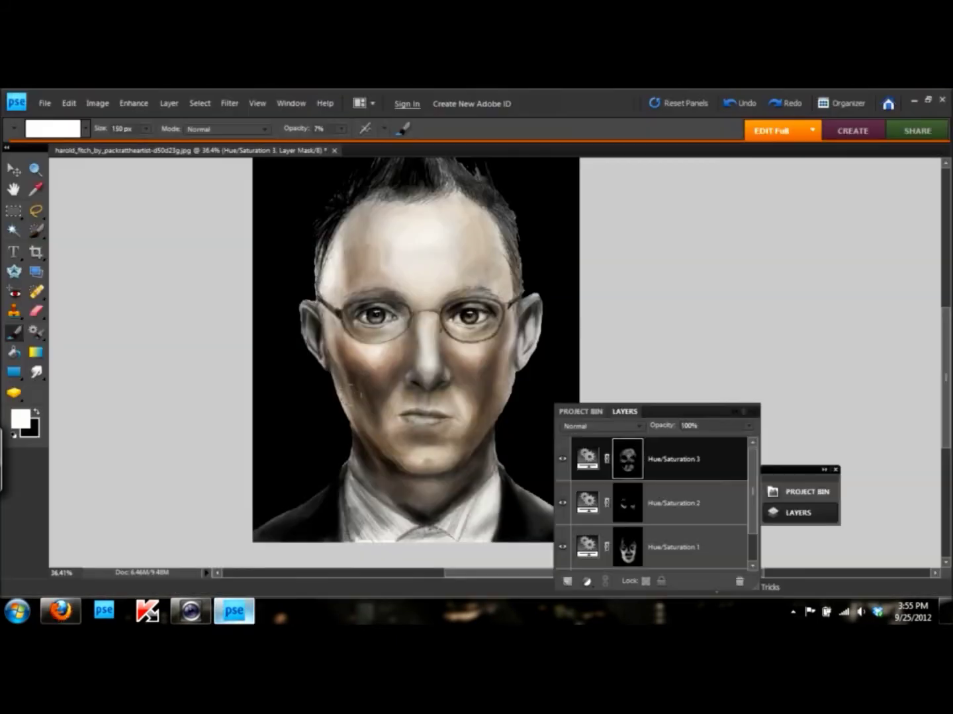
# Step: Review the Hue/Saturation 1 and 2 settings and invert the Hue/Saturation 3 mask
pyautogui.doubleClick(586, 546)
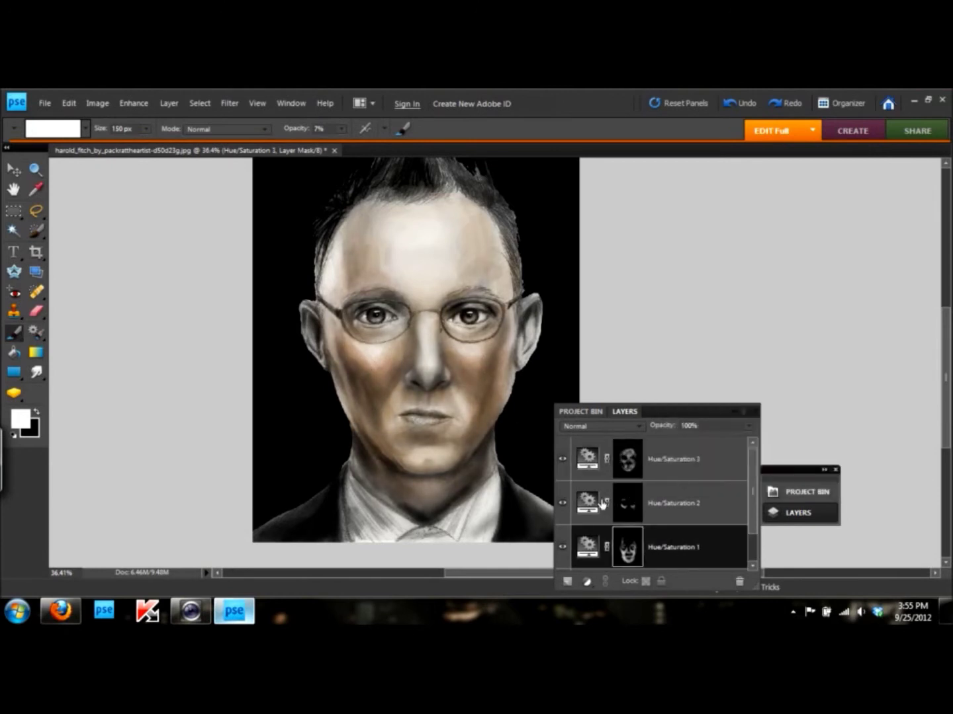
pyautogui.doubleClick(587, 503)
pyautogui.click(860, 240)
pyautogui.doubleClick(586, 545)
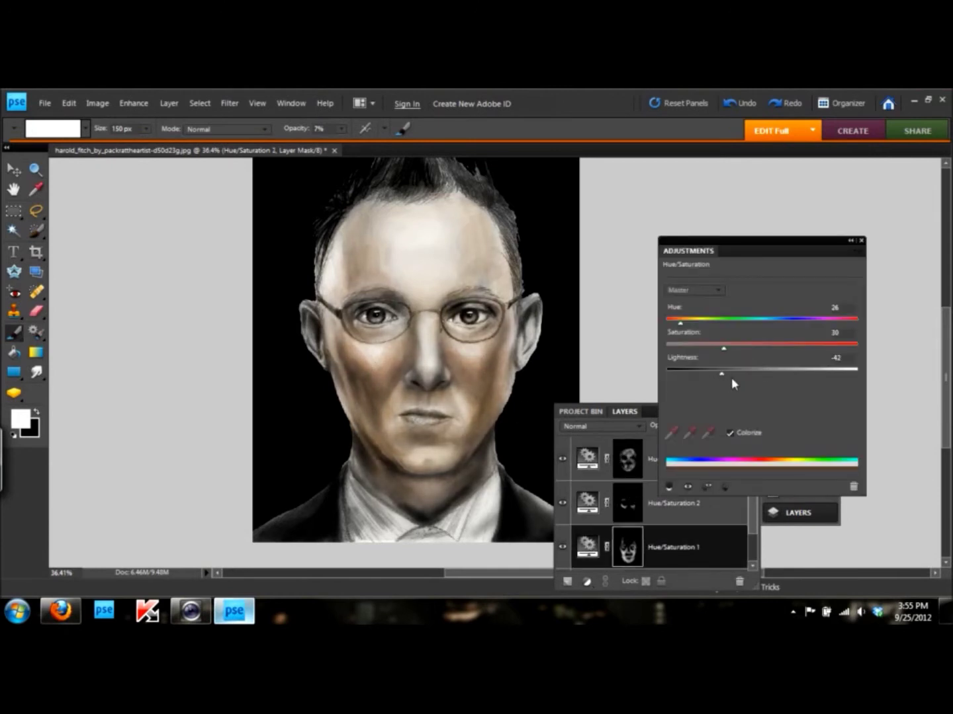
pyautogui.doubleClick(586, 459)
pyautogui.click(860, 241)
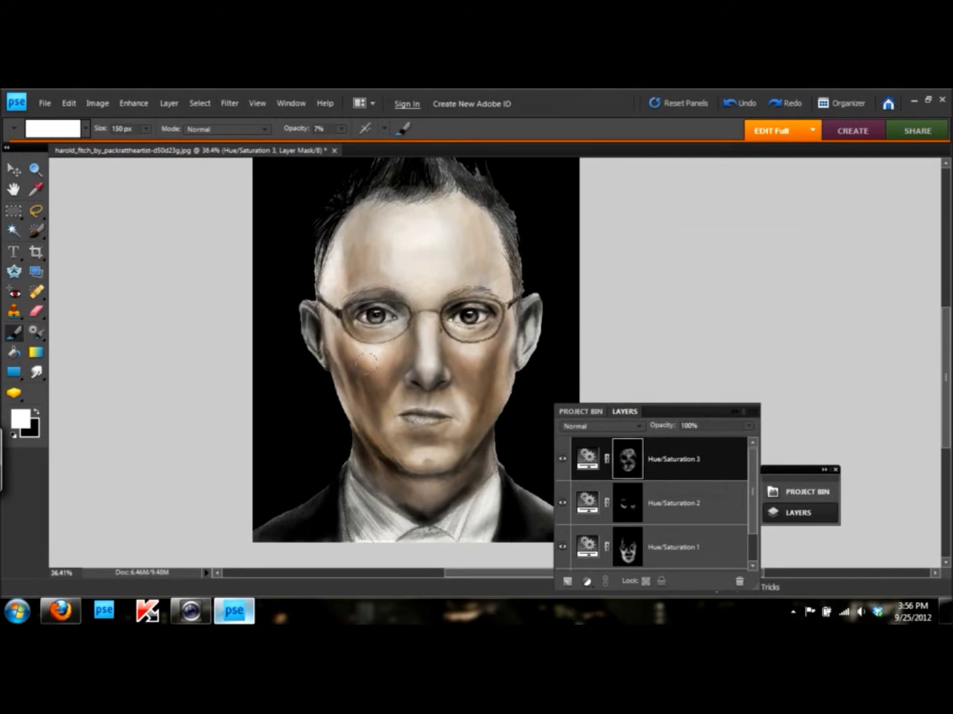
pyautogui.hotkey('ctrl', 'i')
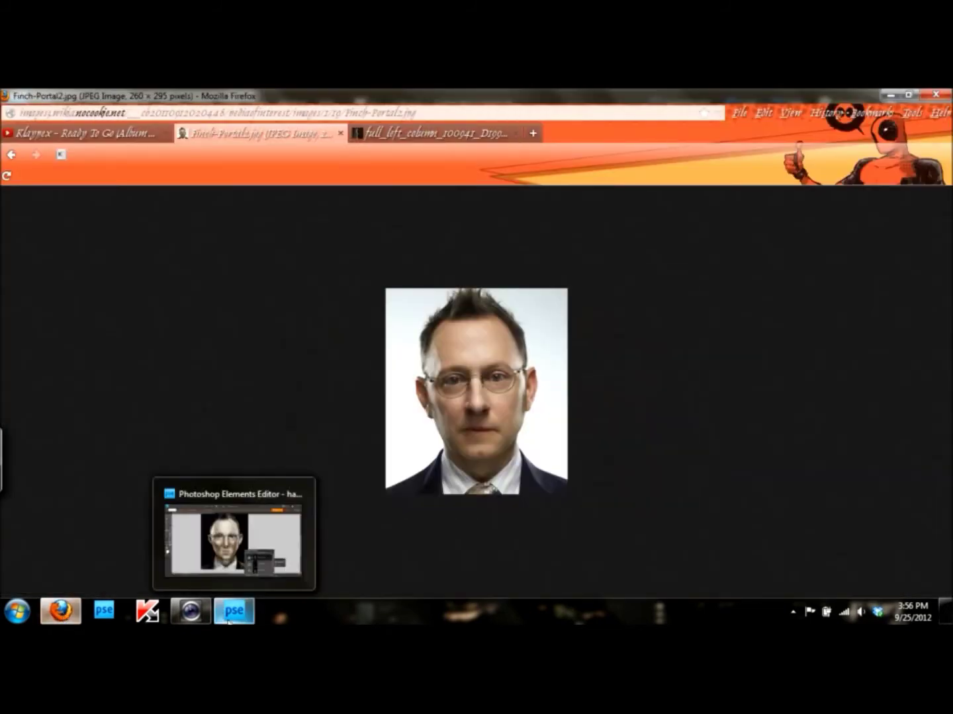
# Step: Try inverting the Hue/Saturation 2 mask, undo it, and reselect masks while checking the reference
pyautogui.click(234, 610)
pyautogui.click(674, 503)
pyautogui.hotkey('ctrl', 'i')
pyautogui.hotkey('ctrl', 'z')
pyautogui.click(628, 458)
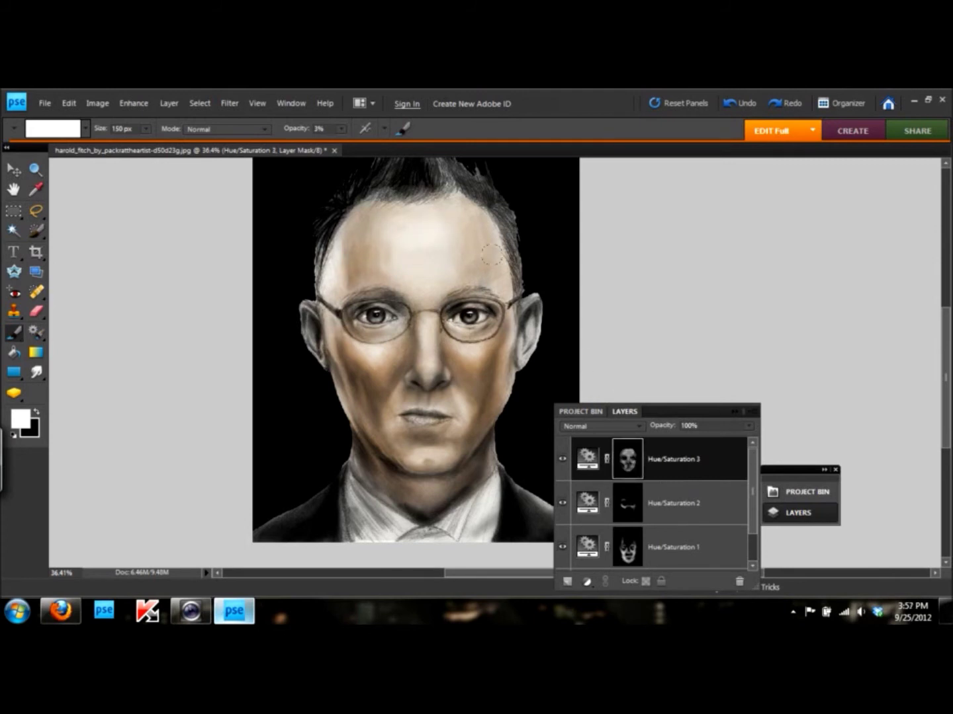
pyautogui.click(234, 611)
pyautogui.click(668, 547)
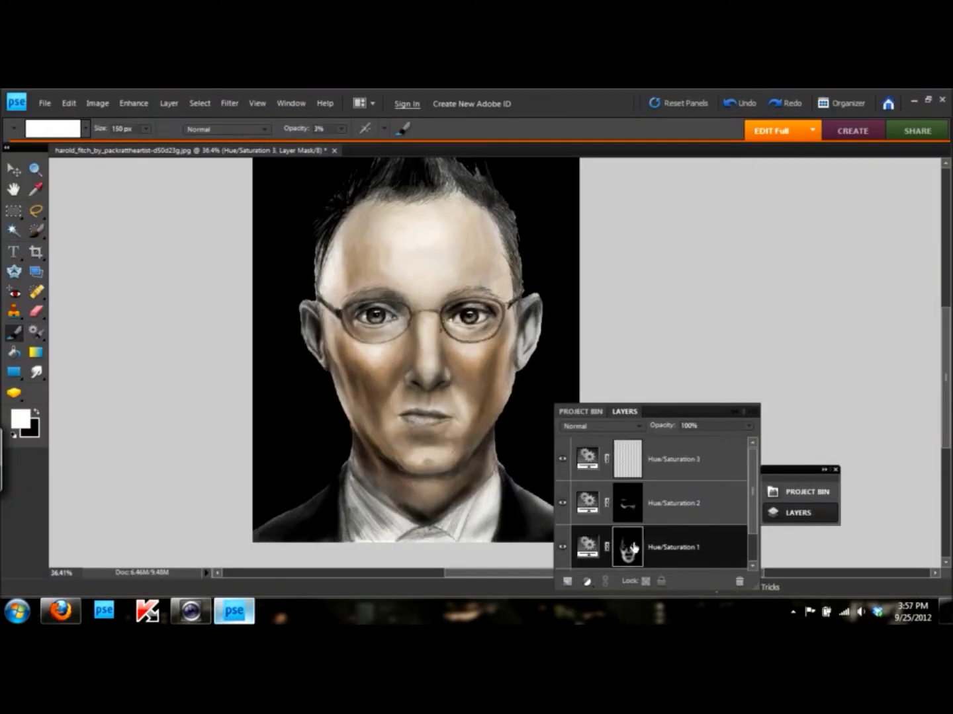
pyautogui.click(668, 547)
pyautogui.click(234, 610)
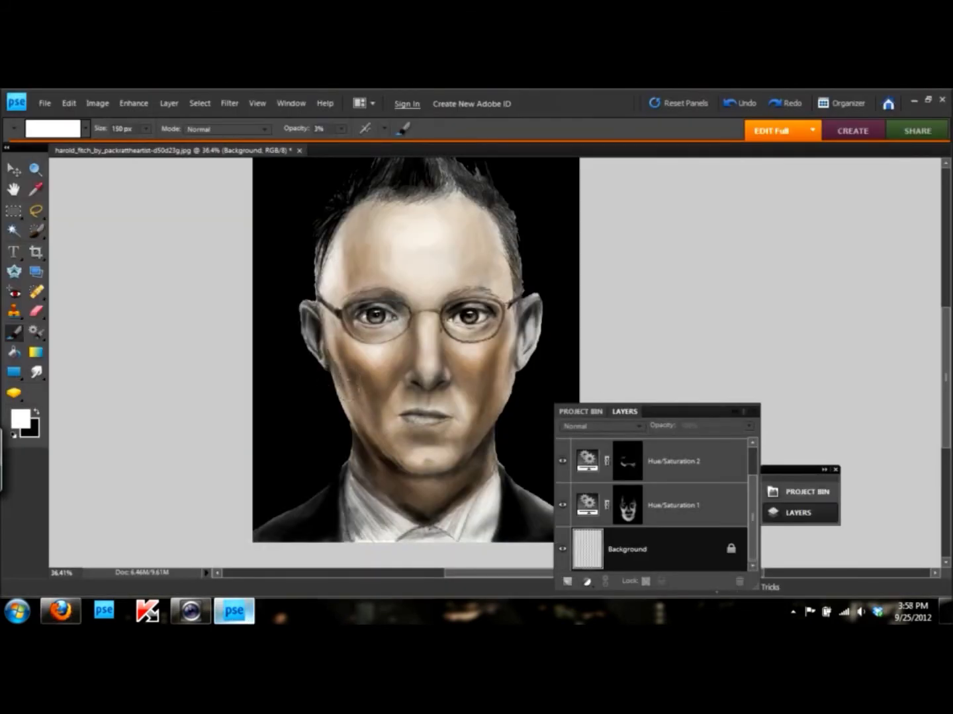
pyautogui.click(628, 505)
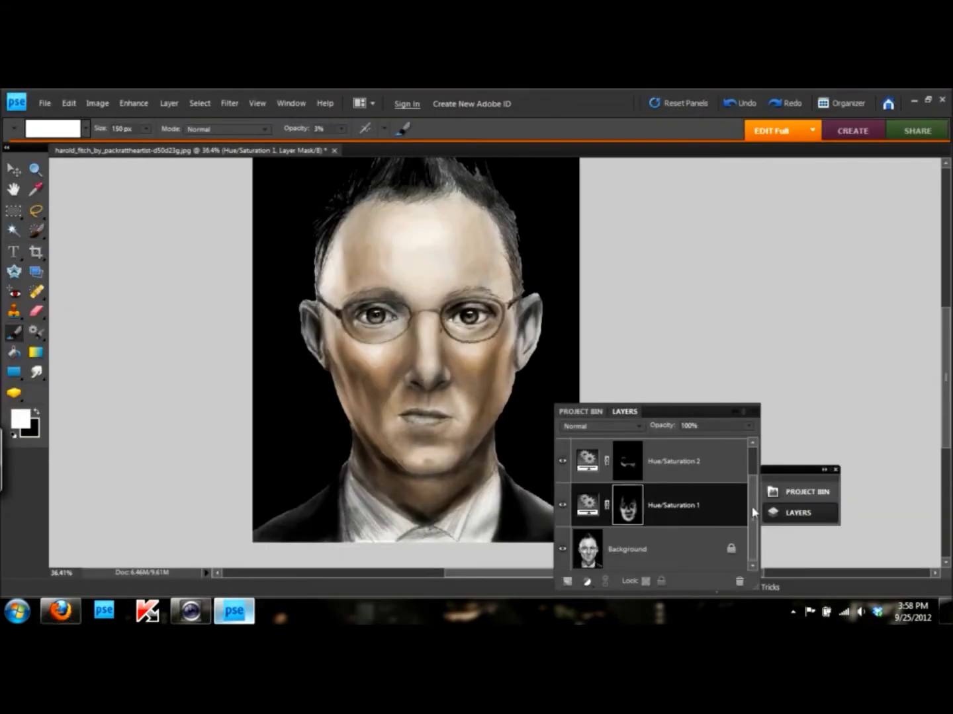
# Step: Move the Layers panel to the right and reopen Hue/Saturation 1's colour settings
pyautogui.moveTo(704, 404); pyautogui.dragTo(842, 297)
pyautogui.click(808, 376)
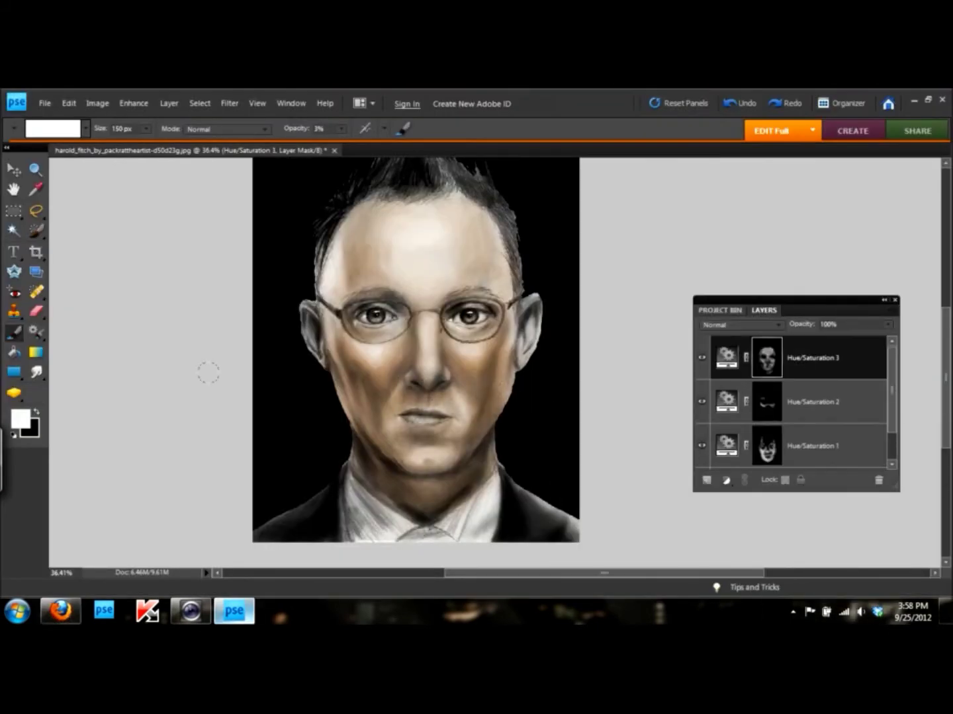
pyautogui.press('x')
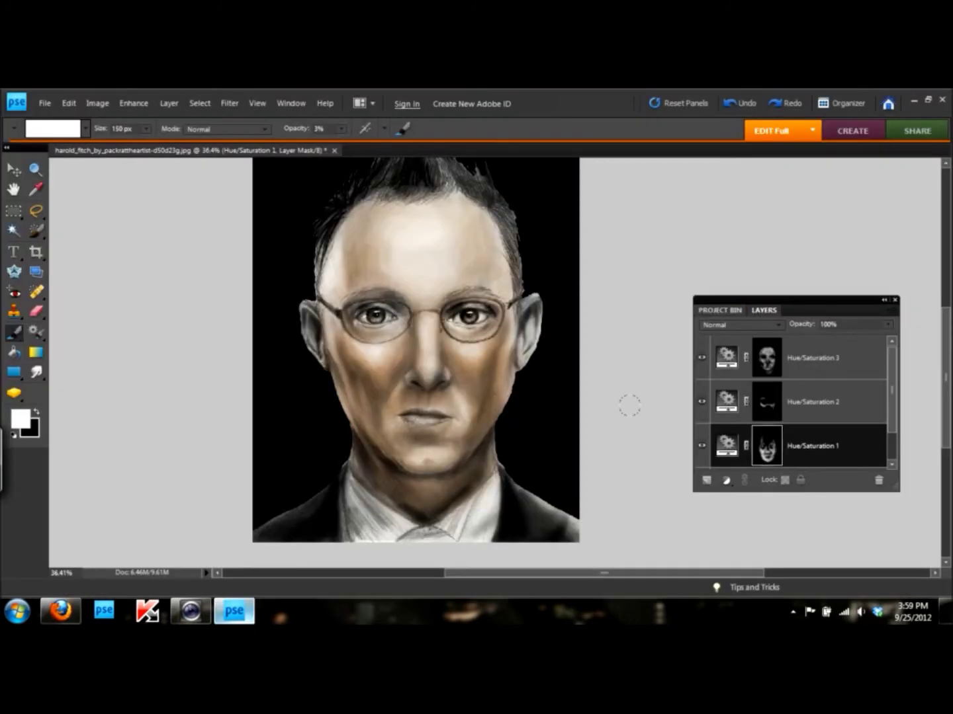
pyautogui.doubleClick(726, 445)
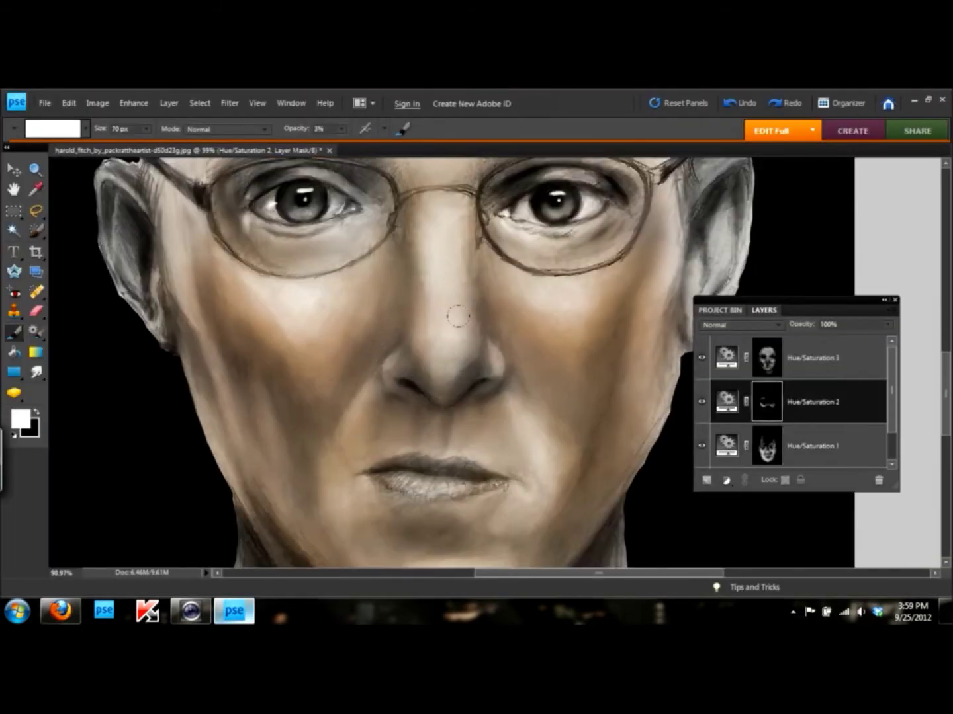
# Step: Set brush strength to 10%, swap colours, and review the Hue/Saturation 3 settings
pyautogui.press('1')
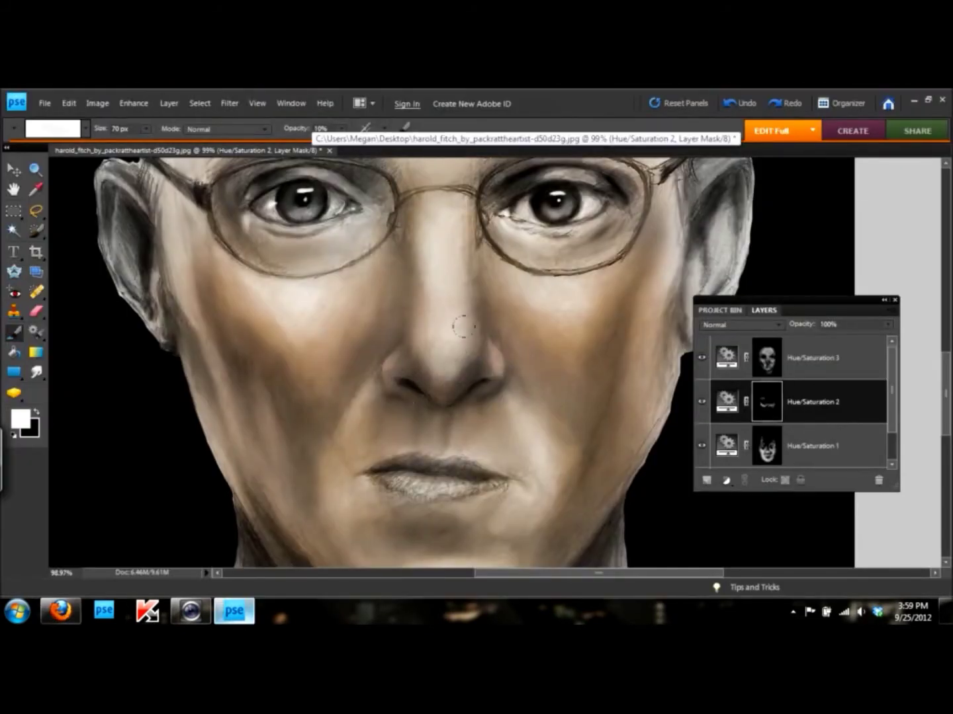
pyautogui.click(61, 611)
pyautogui.click(233, 611)
pyautogui.hotkey('alt', ']')
pyautogui.press('x')
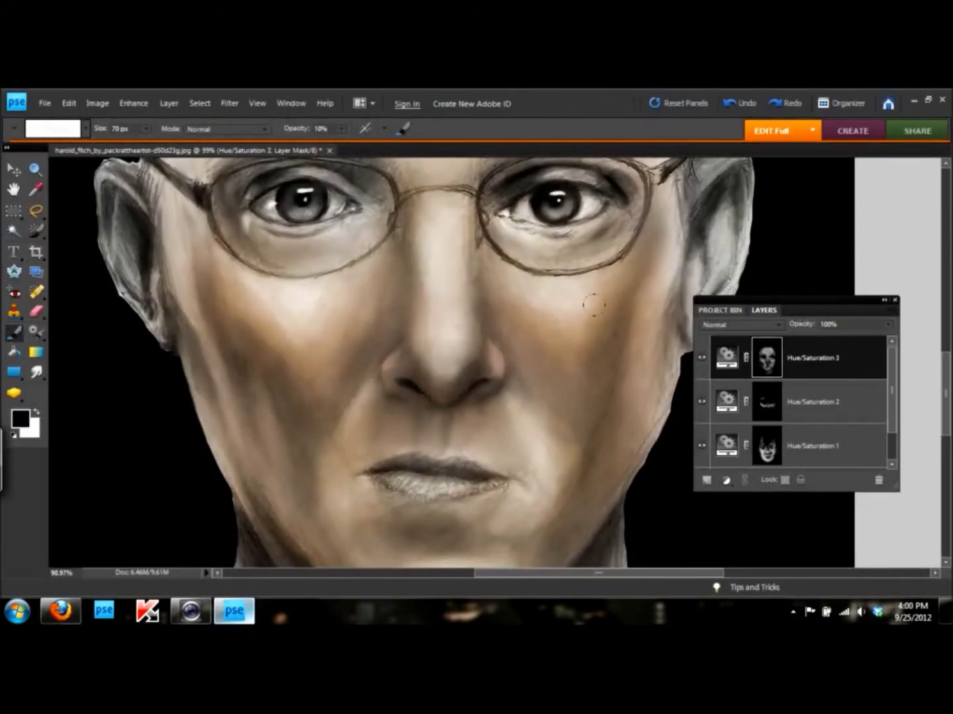
pyautogui.click(807, 414)
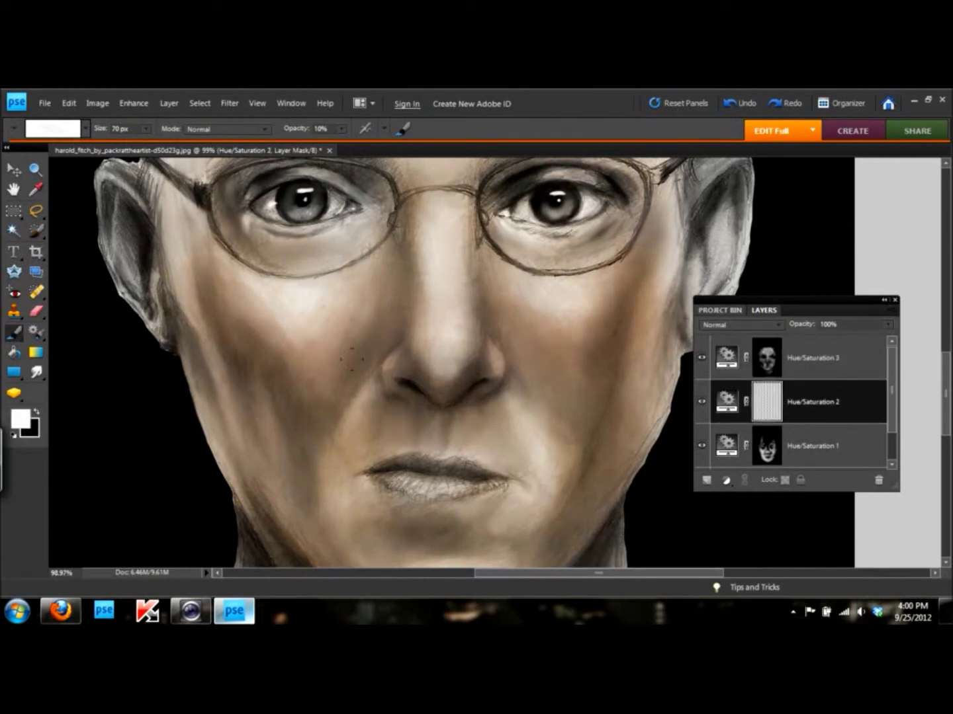
pyautogui.doubleClick(726, 357)
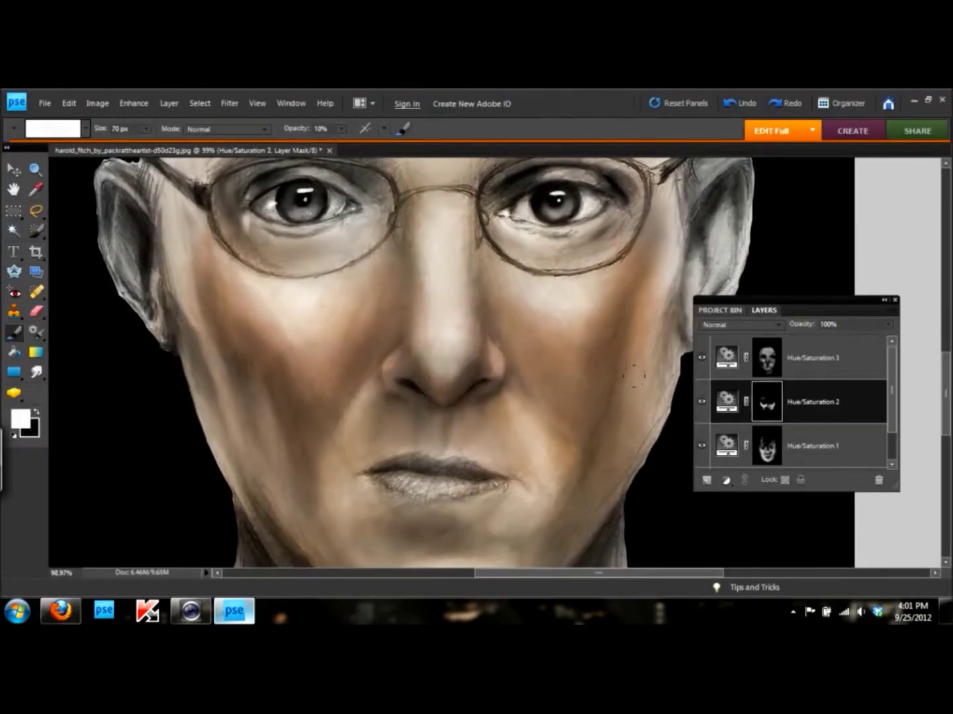
# Step: Review the Hue/Saturation 2 colour settings and compare the portrait with the reference photo
pyautogui.hotkey('ctrl', '-')
pyautogui.hotkey('ctrl', '-')
pyautogui.hotkey('ctrl', '-')
pyautogui.doubleClick(726, 401)
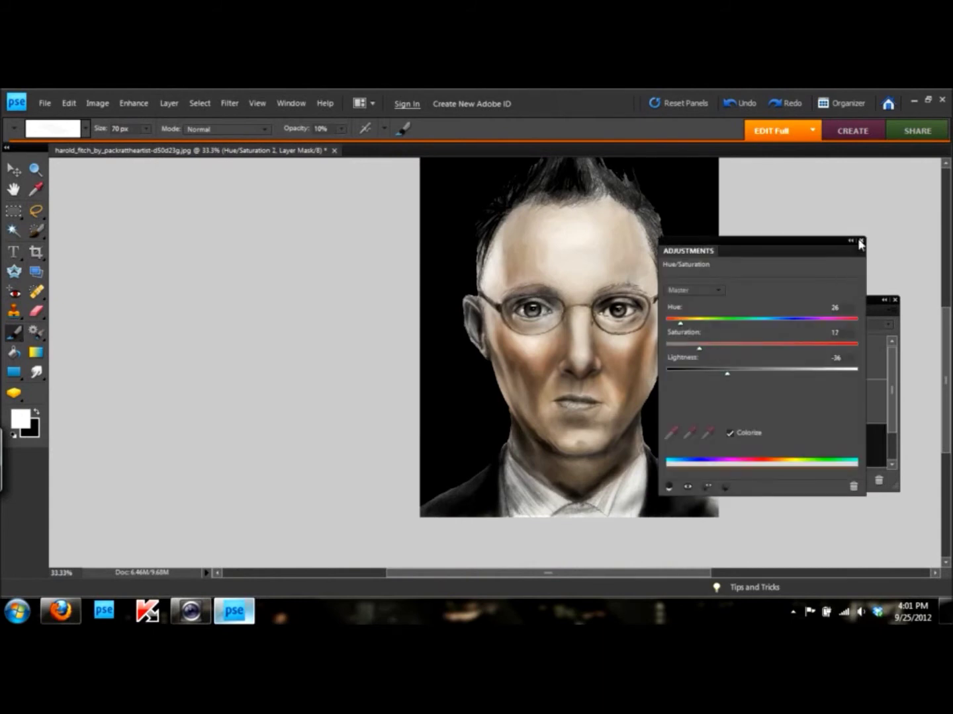
pyautogui.click(861, 245)
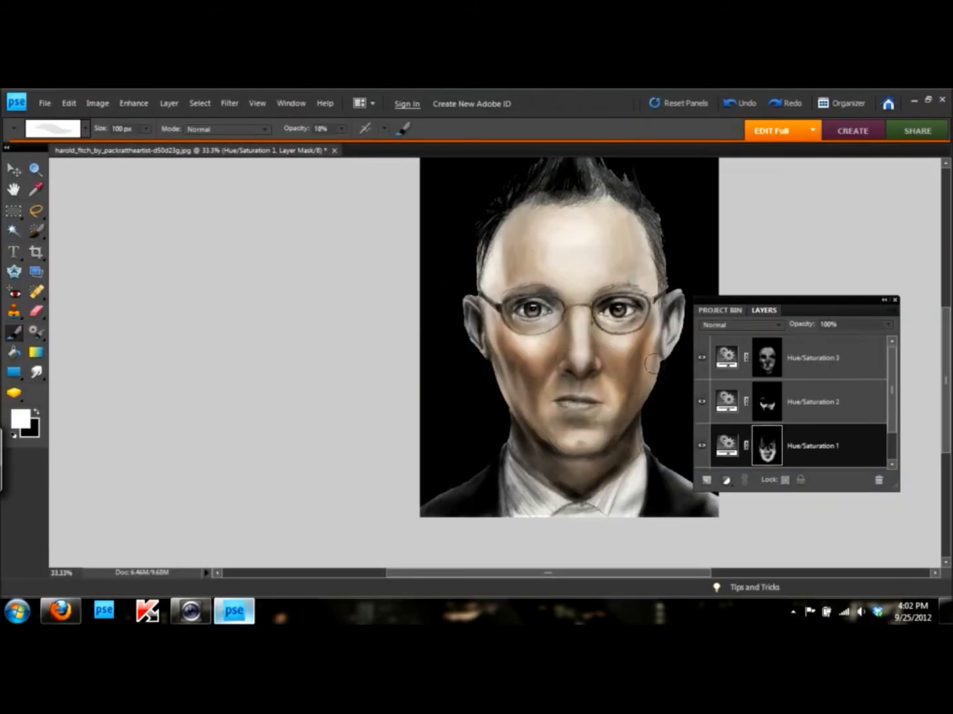
pyautogui.scroll(-2, 880, 418)
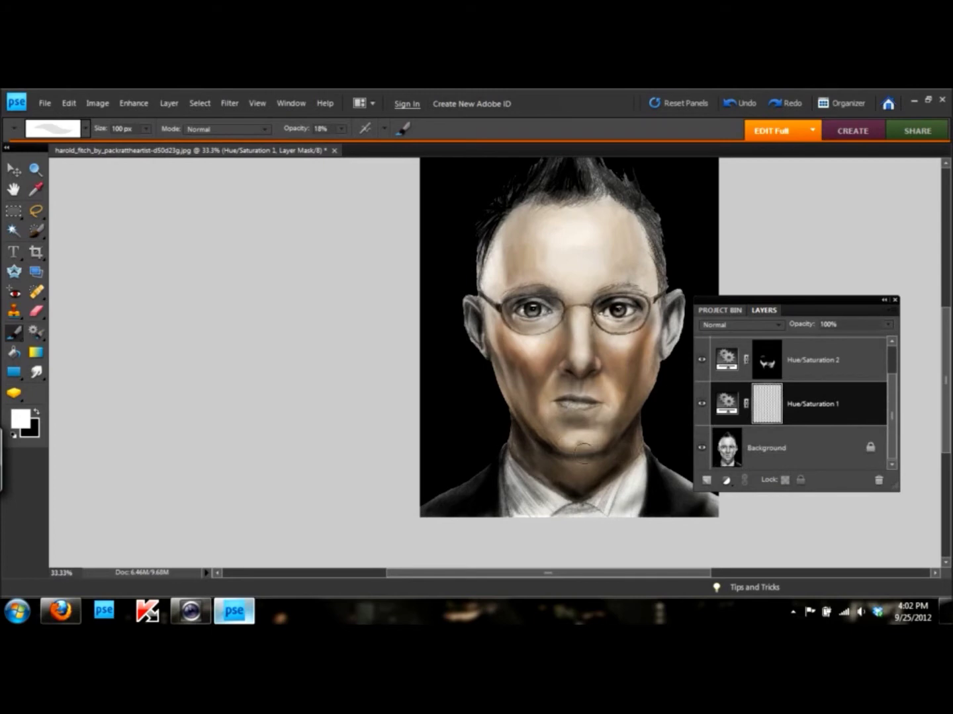
pyautogui.hotkey('alt', 'Tab')
pyautogui.click(234, 610)
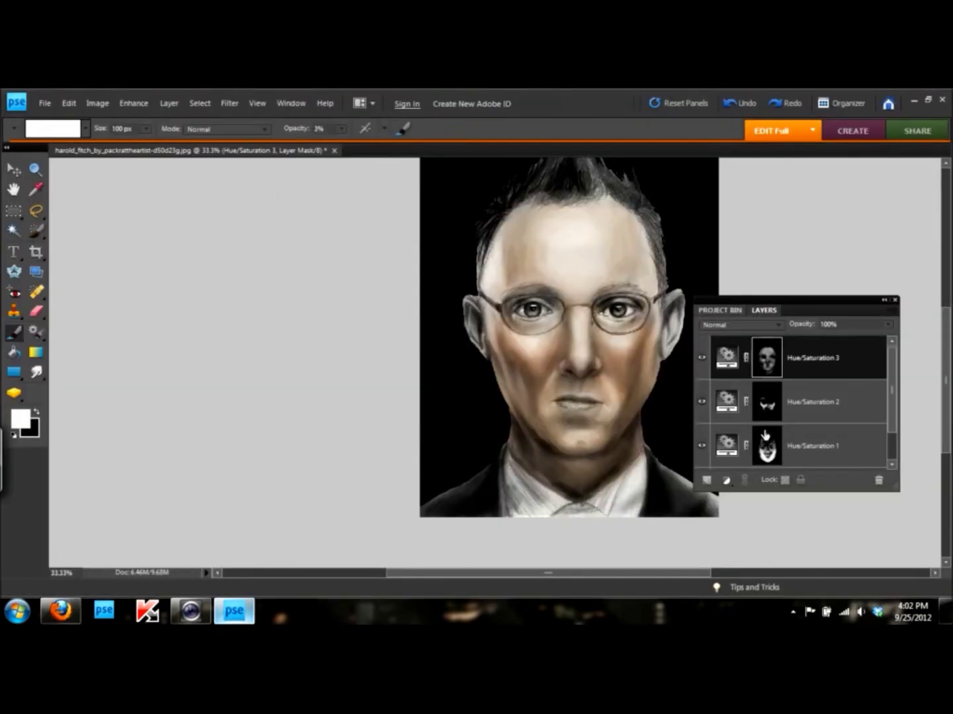
# Step: Cycle through the three tint masks, ending on Hue/Saturation 2, with brush strength at 5%
pyautogui.click(813, 446)
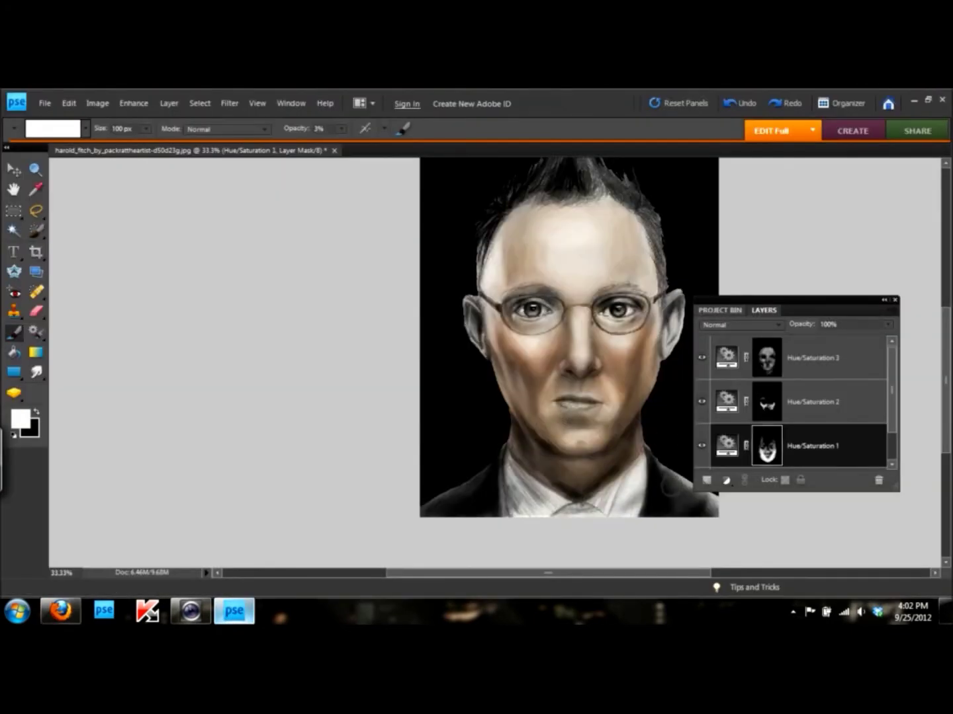
pyautogui.scroll(3, 647, 273)
pyautogui.click(814, 357)
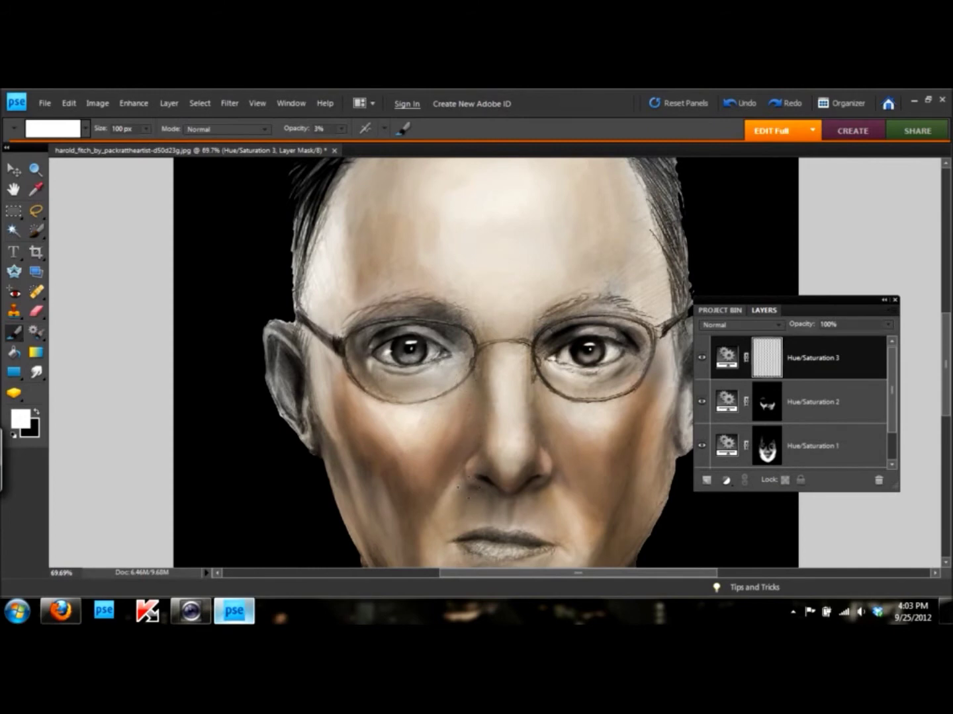
pyautogui.click(804, 456)
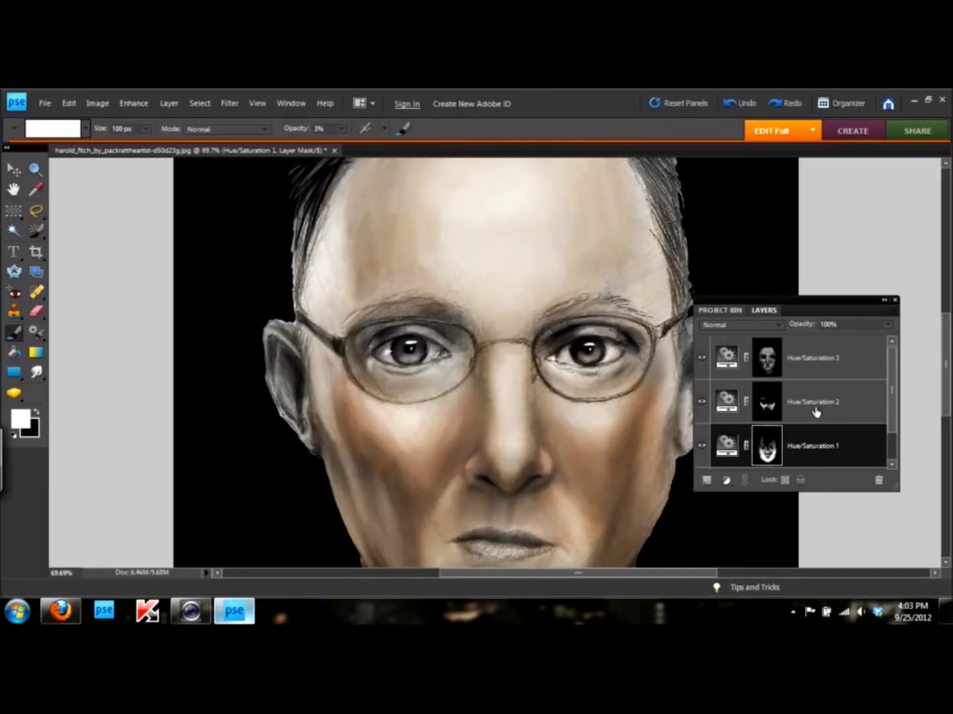
pyautogui.click(815, 412)
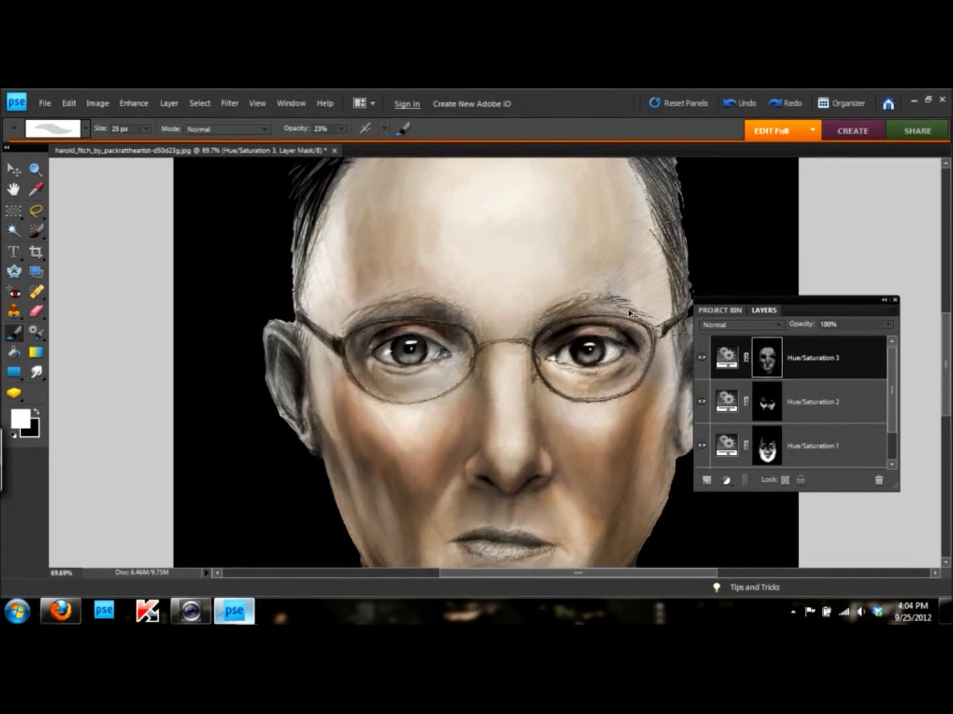
pyautogui.press('0')
pyautogui.press('5')
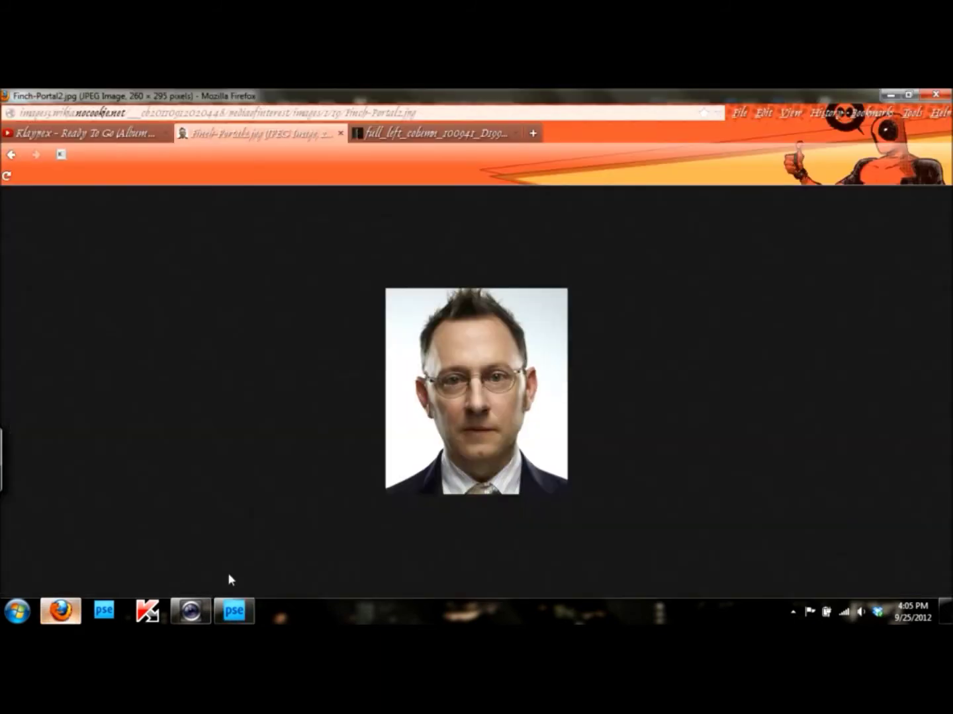
pyautogui.hscroll(3, 247, 493)
# Step: On the Hue/Saturation 2 mask, paint a pinker tone into the lips and skin colour along the ear
pyautogui.press('x')
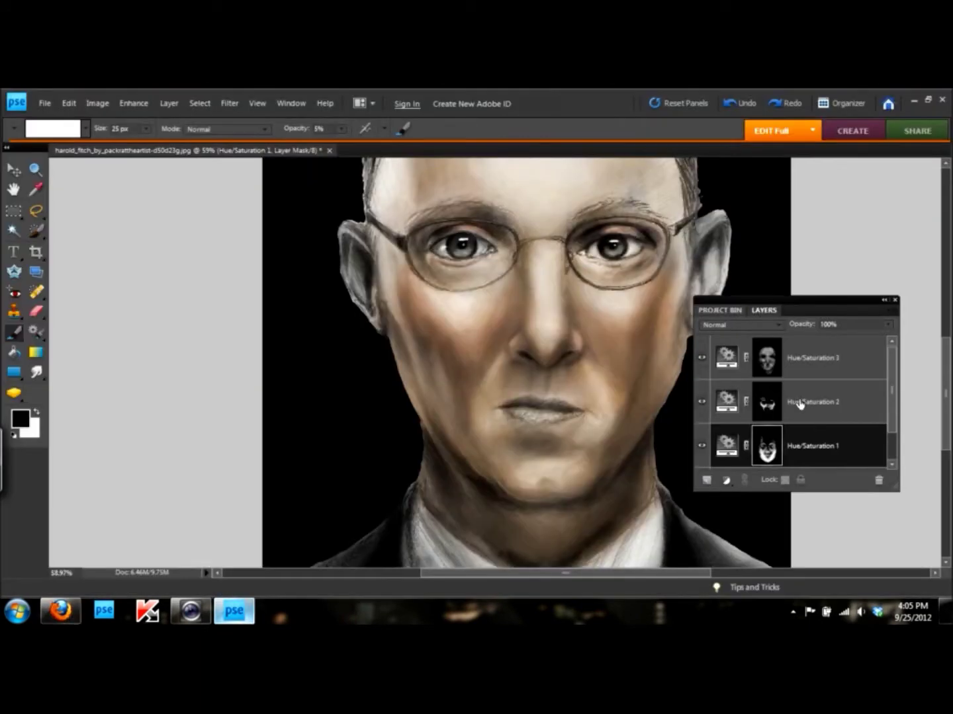
pyautogui.click(793, 400)
pyautogui.press('x')
pyautogui.moveTo(549, 421)
pyautogui.mouseDown()
pyautogui.moveTo(580, 420)
pyautogui.moveTo(553, 410)
pyautogui.mouseUp()
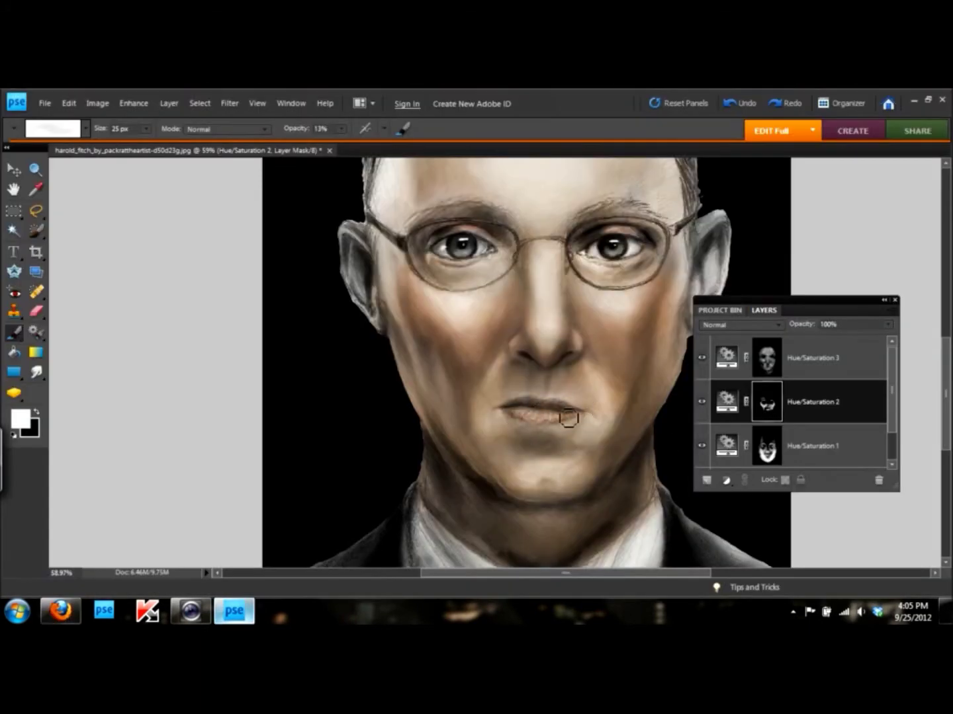
pyautogui.hotkey('ctrl', '-')
pyautogui.hotkey('ctrl', '-')
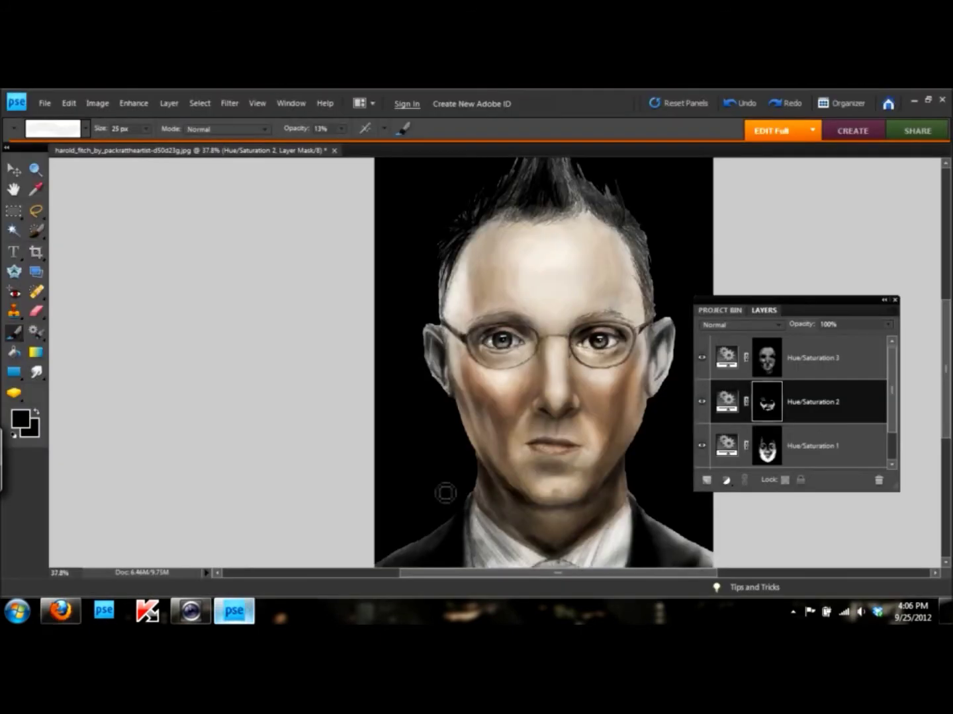
pyautogui.click(234, 612)
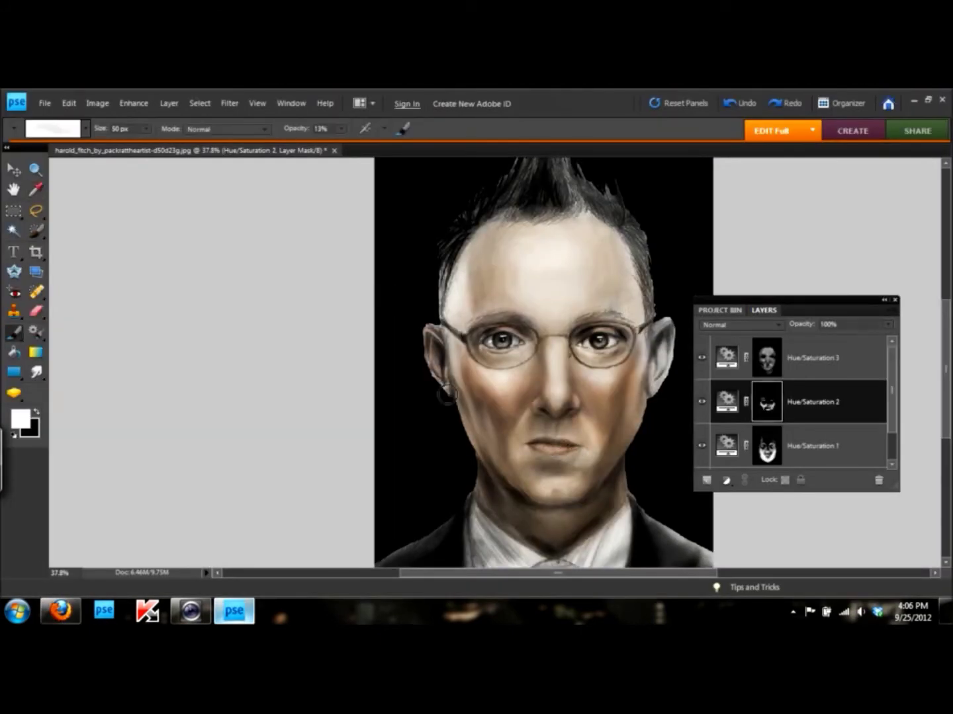
pyautogui.moveTo(662, 391); pyautogui.dragTo(669, 372)
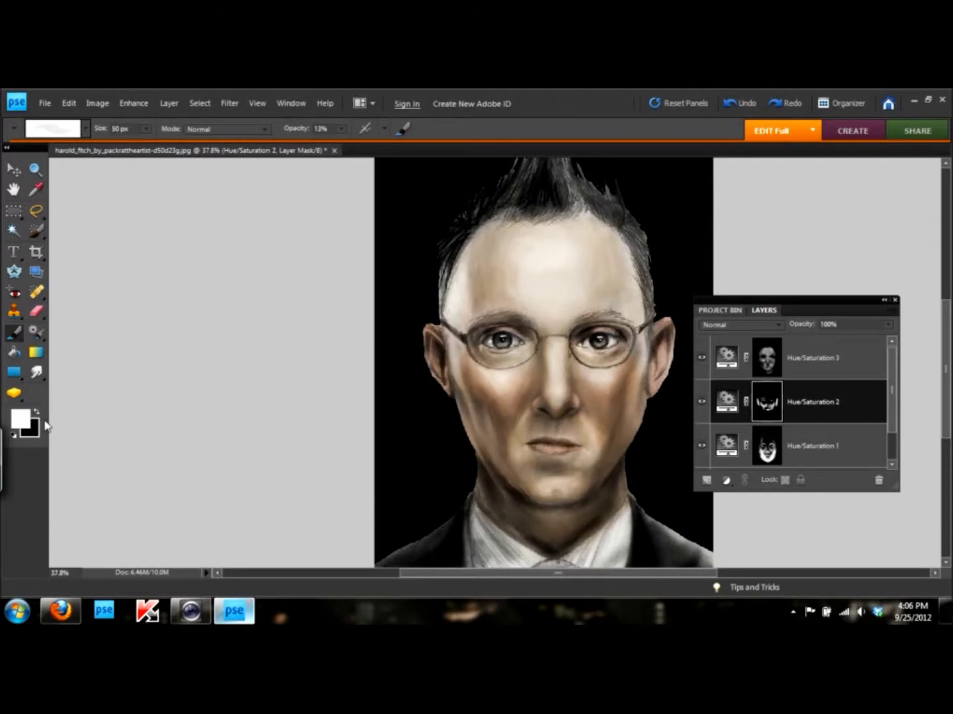
# Step: Select the Hue/Saturation 1 mask, set white over black, and bring up the adjustment layer types
pyautogui.click(813, 446)
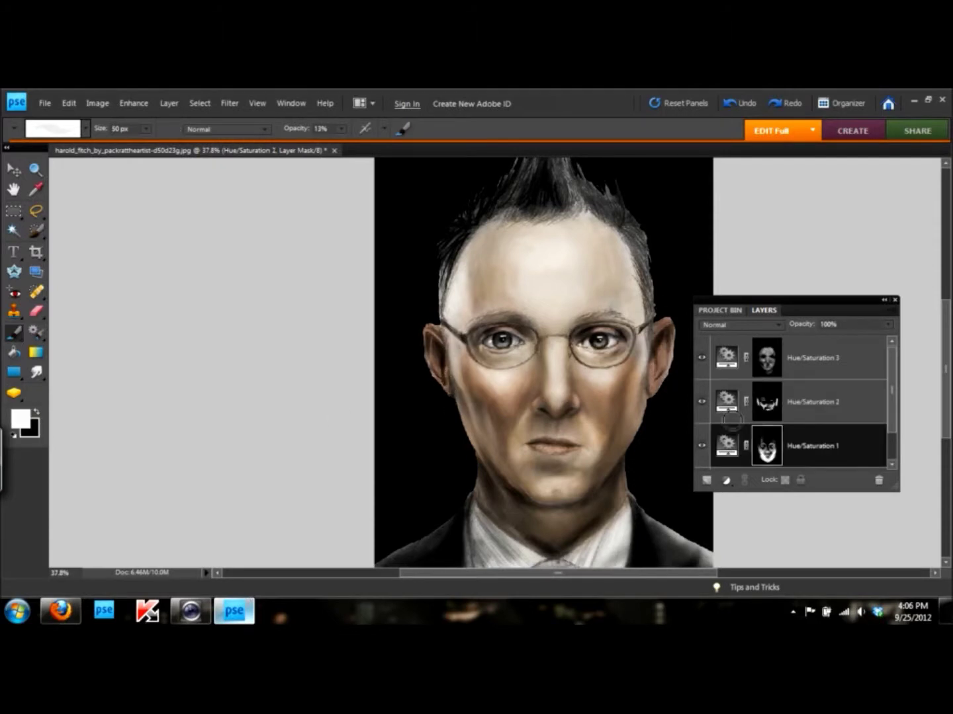
pyautogui.press('x')
pyautogui.hscroll(2, 386, 353)
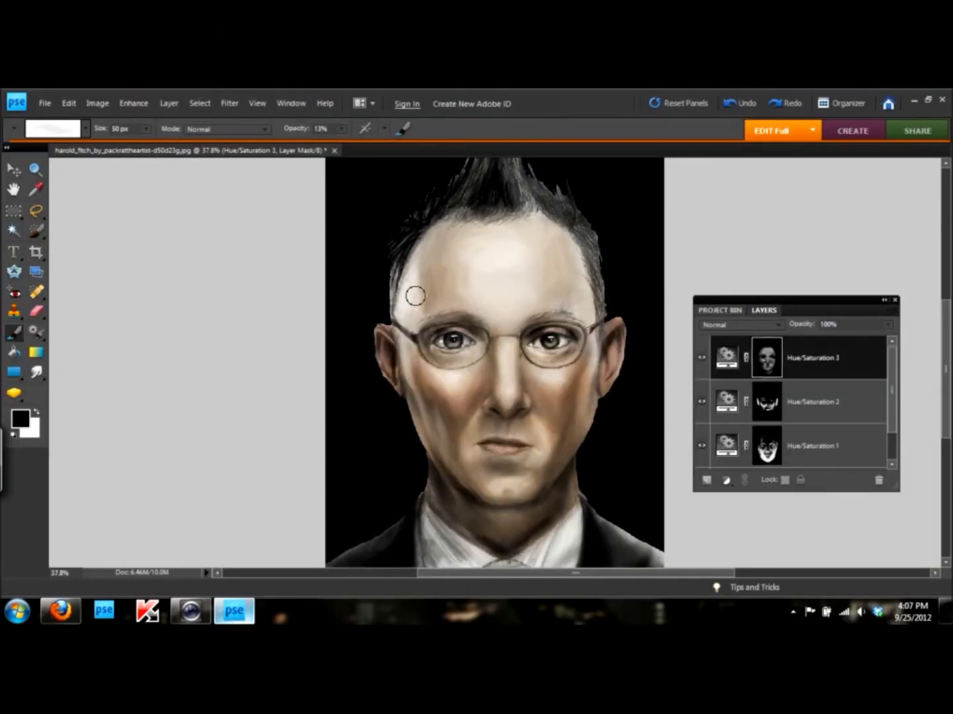
pyautogui.press('x')
pyautogui.click(726, 479)
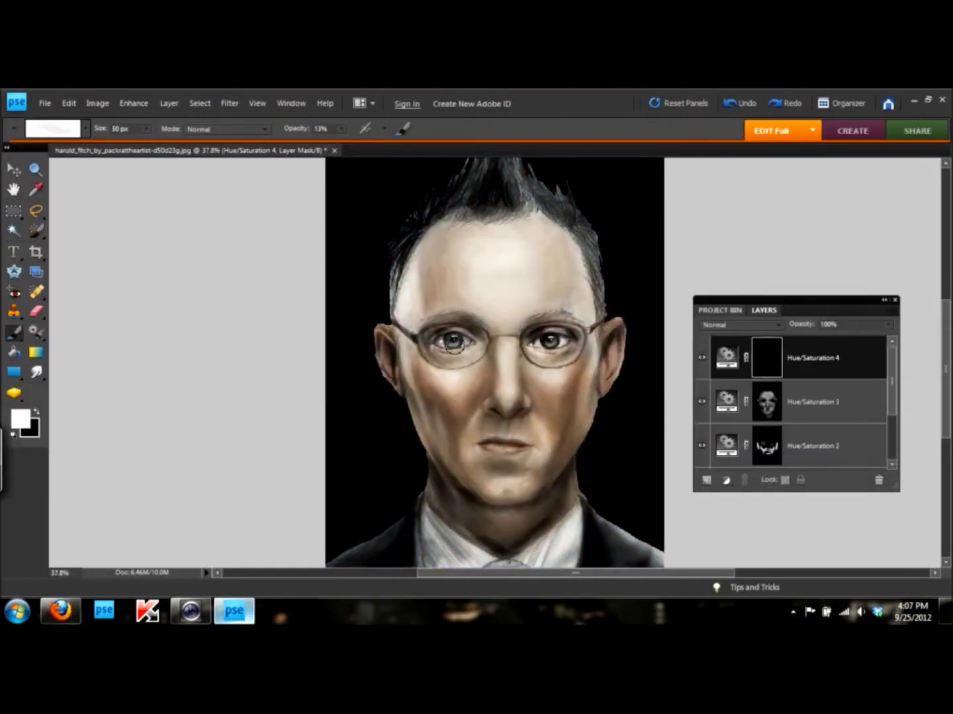
# Step: Invert the blue tint layer's mask and set a smaller white brush for the eyes
pyautogui.scroll(3, 639, 417)
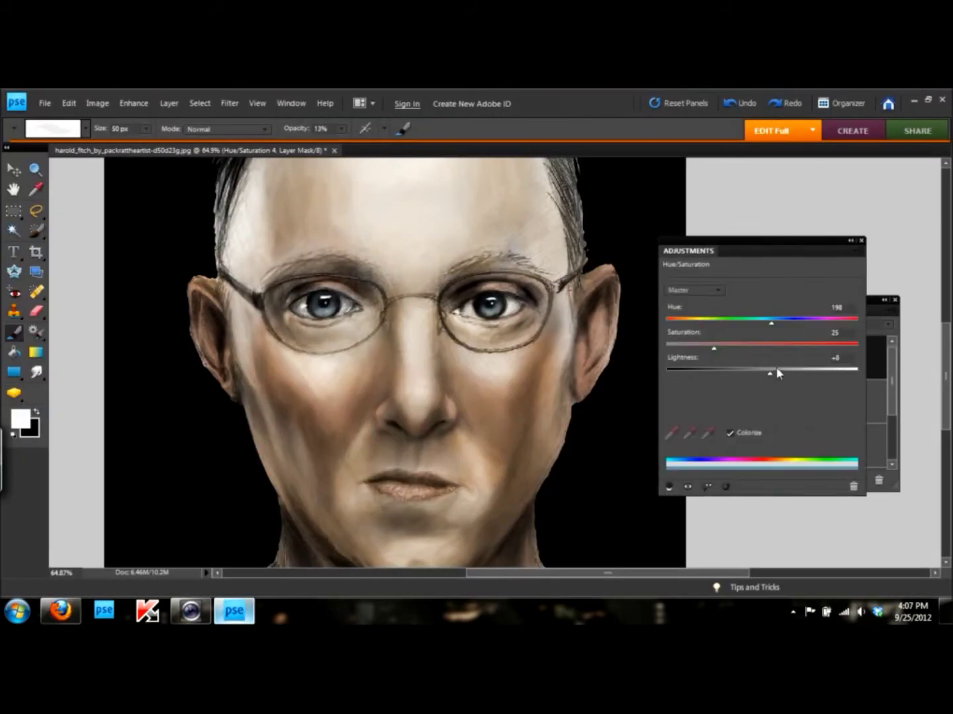
pyautogui.hotkey('ctrl', 'i')
pyautogui.press('x')
pyautogui.press('[')
pyautogui.press('[')
pyautogui.press('[')
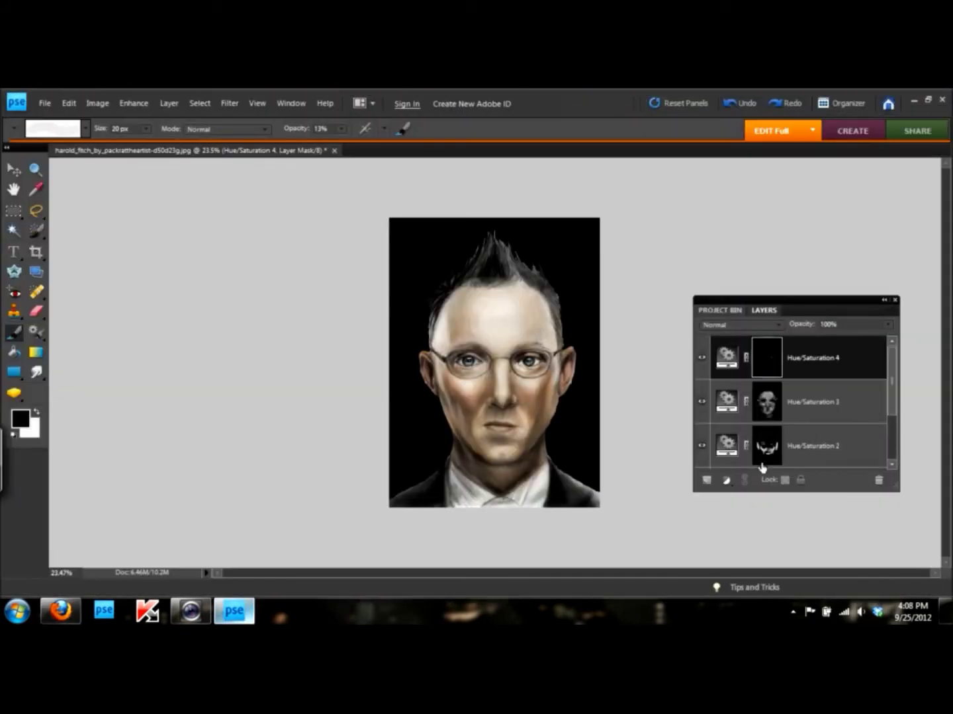
# Step: Add a warm sepia tint and paint it over the hair at 33% opacity
pyautogui.moveTo(729, 322)
pyautogui.mouseDown()
pyautogui.moveTo(682, 325)
pyautogui.moveTo(753, 349)
pyautogui.moveTo(736, 374)
pyautogui.mouseUp()
pyautogui.hotkey('ctrl', 'i')
pyautogui.press('x')
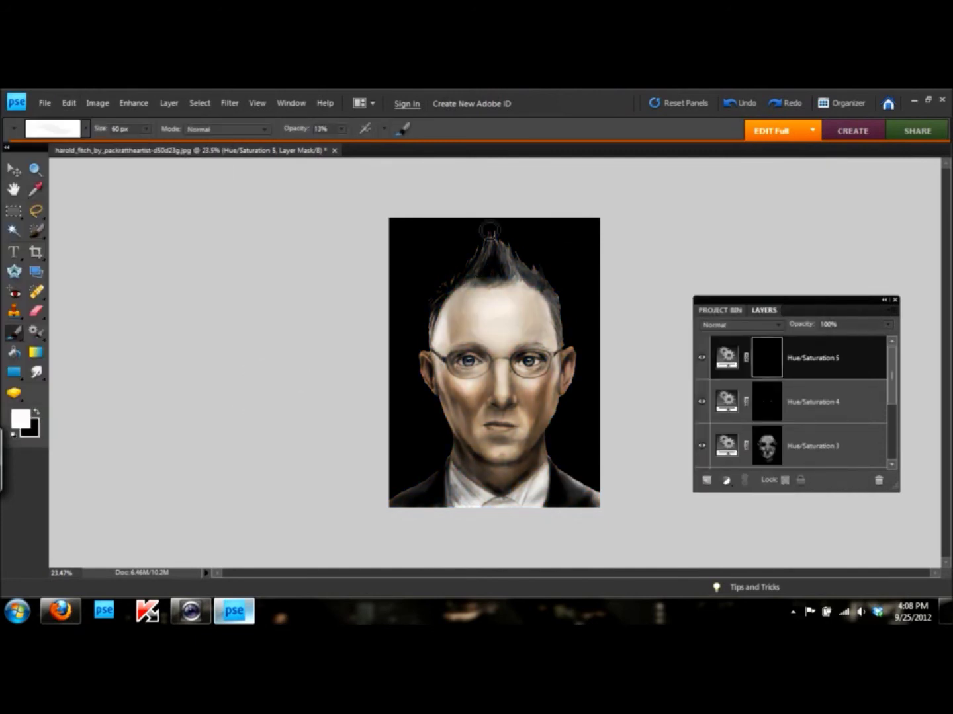
pyautogui.press(']')
pyautogui.press(']')
pyautogui.press(']')
pyautogui.press('3')
pyautogui.press('3')
pyautogui.moveTo(440, 284); pyautogui.dragTo(554, 270)
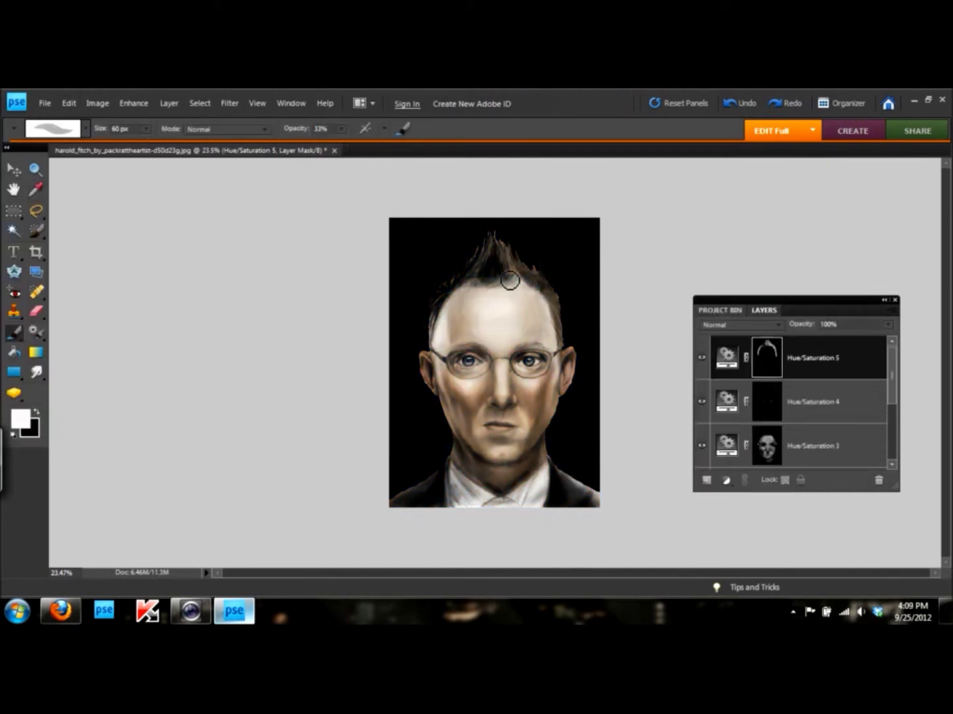
pyautogui.moveTo(506, 261); pyautogui.dragTo(483, 269)
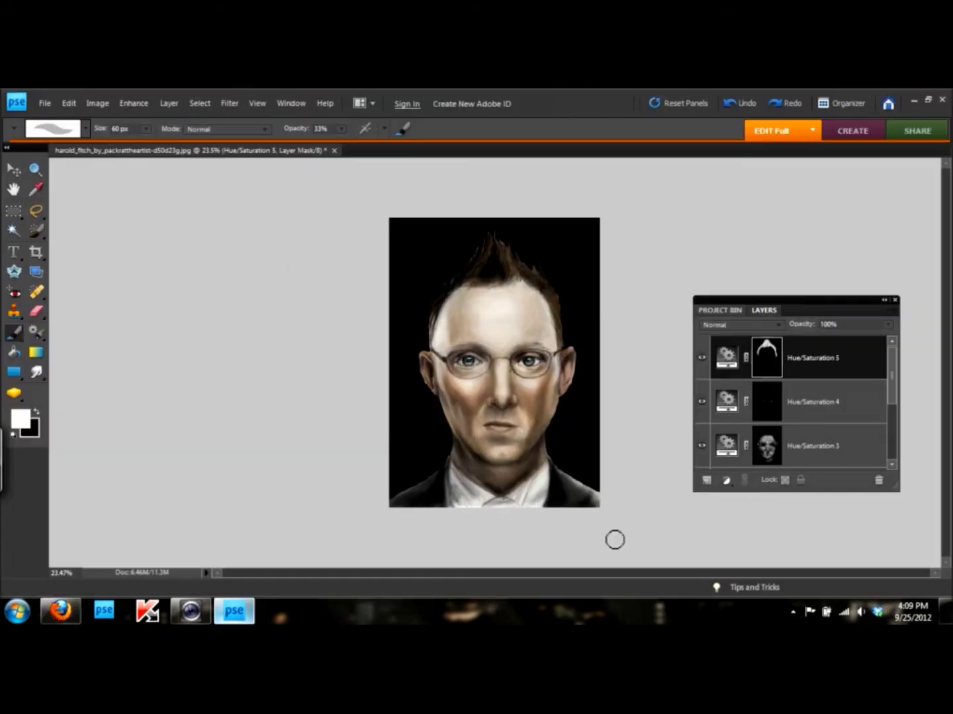
# Step: Colorize a new tint toward purple-blue and paint it onto the suit with a 150 px brush
pyautogui.doubleClick(726, 357)
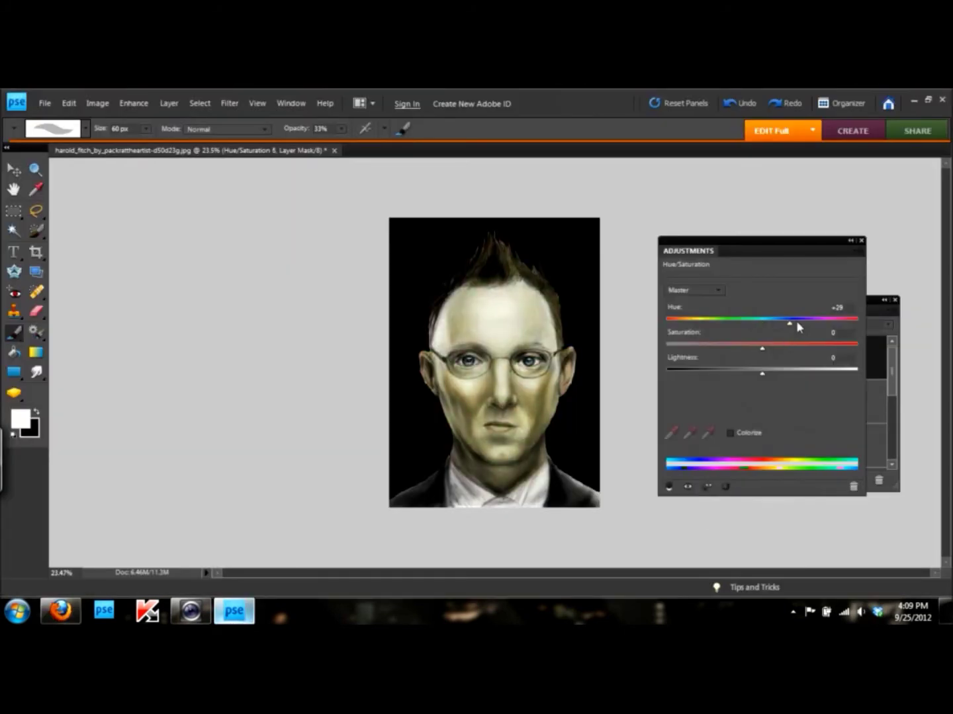
pyautogui.moveTo(789, 321); pyautogui.dragTo(794, 321)
pyautogui.hotkey('ctrl', 'i')
pyautogui.press(']')
pyautogui.moveTo(407, 506)
pyautogui.mouseDown()
pyautogui.moveTo(427, 522)
pyautogui.moveTo(439, 488)
pyautogui.mouseUp()
pyautogui.press(']')
pyautogui.press(']')
pyautogui.press(']')
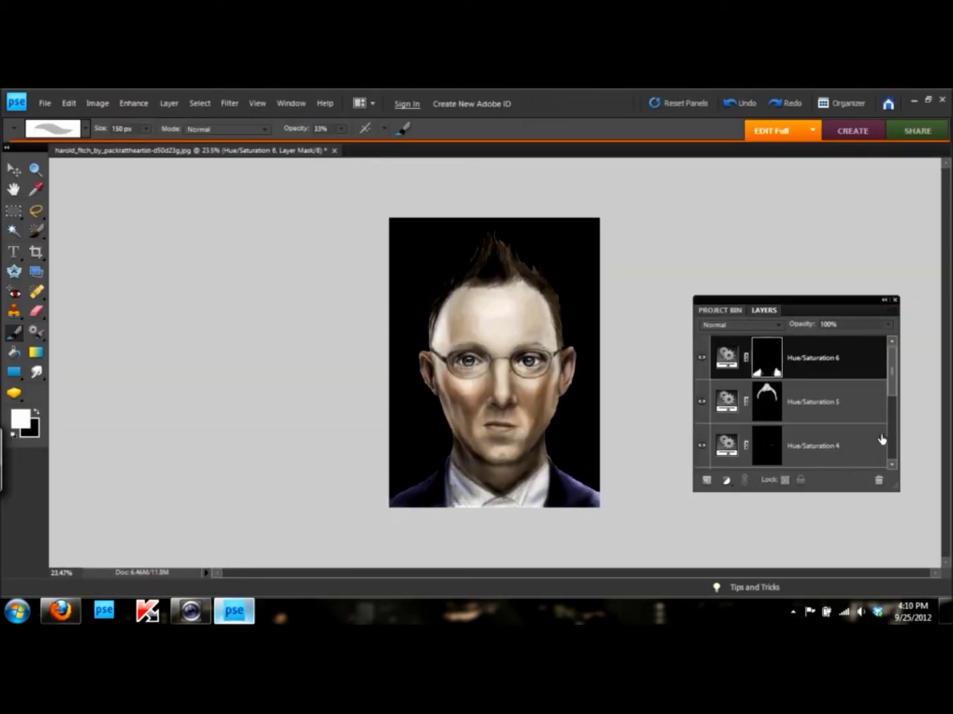
pyautogui.click(860, 401)
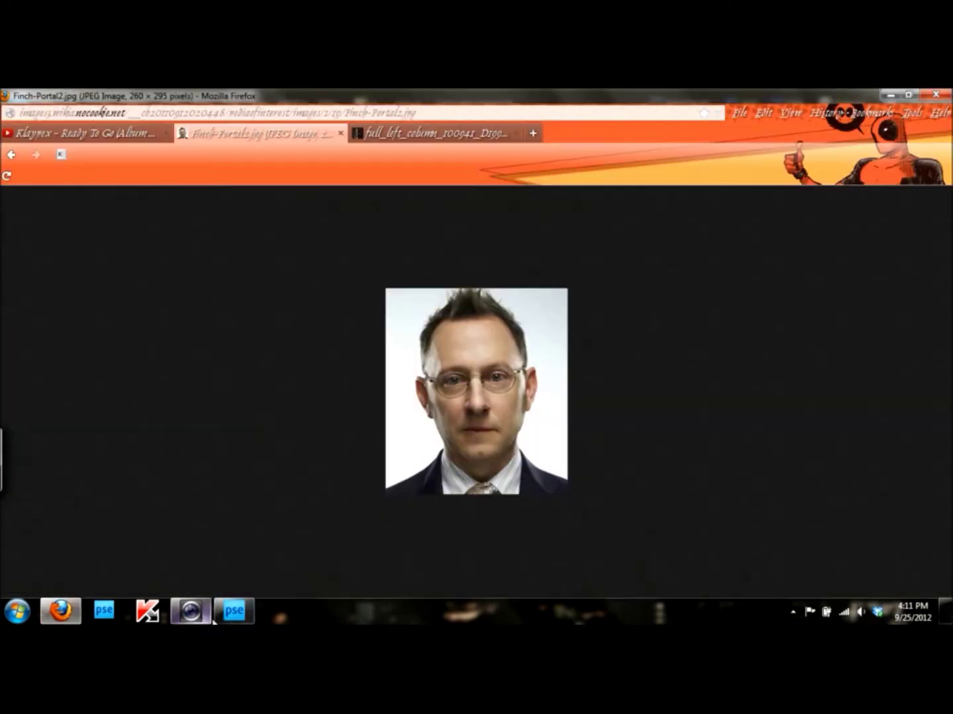
# Step: Tone the face with Burn at 5% on shadows and Dodge at 8% exposure
pyautogui.click(22, 400)
pyautogui.click(71, 430)
pyautogui.click(224, 128)
pyautogui.click(211, 141)
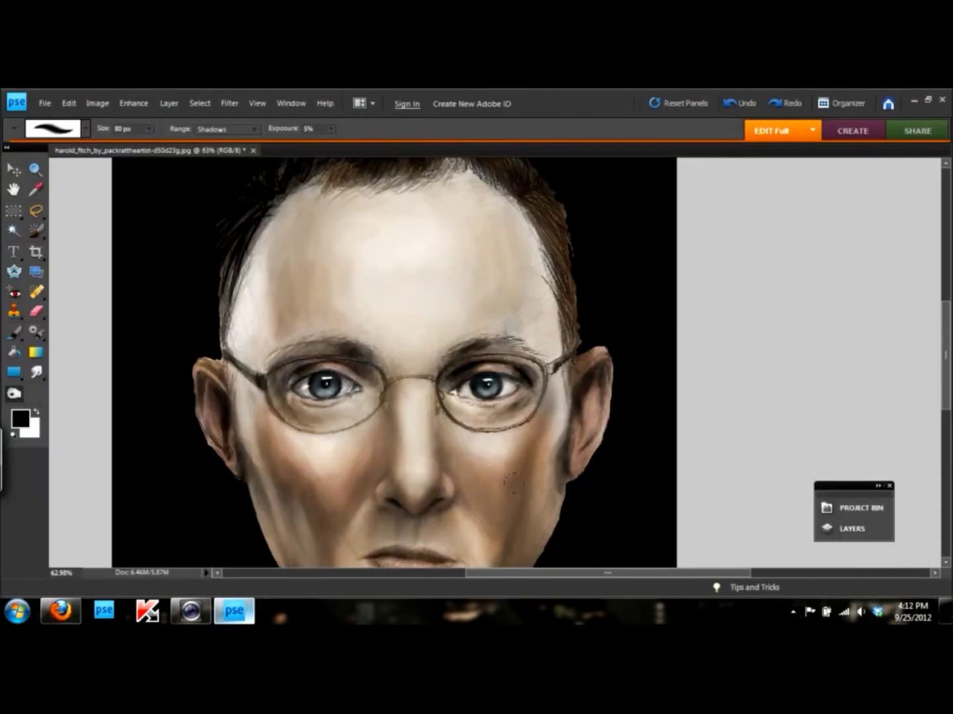
pyautogui.click(15, 393)
pyautogui.click(72, 411)
pyautogui.scroll(-2, 376, 422)
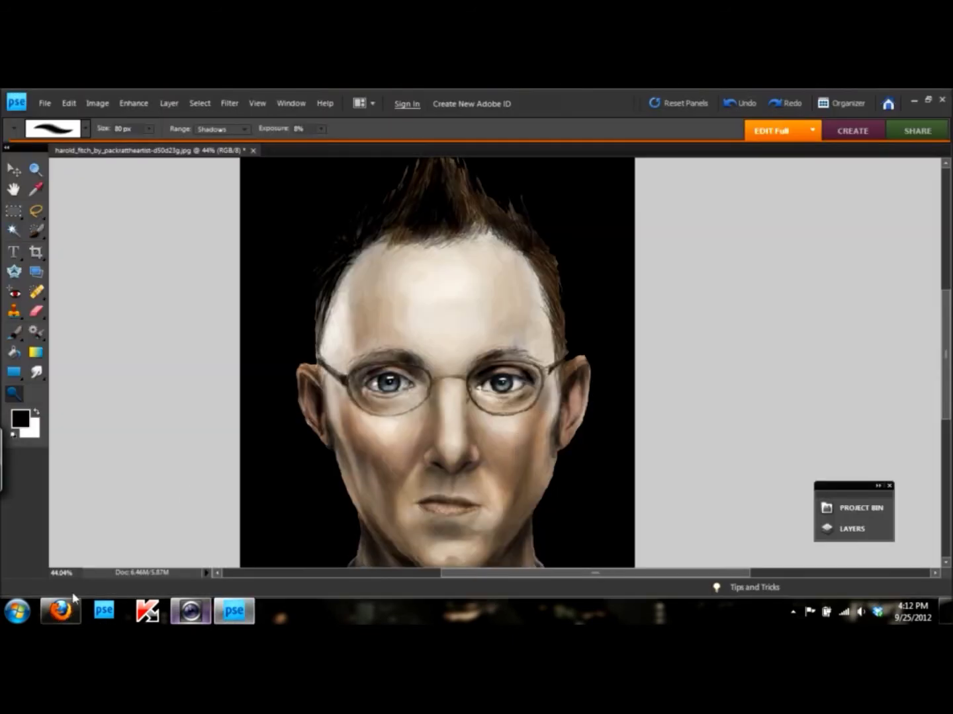
pyautogui.scroll(-3, 482, 538)
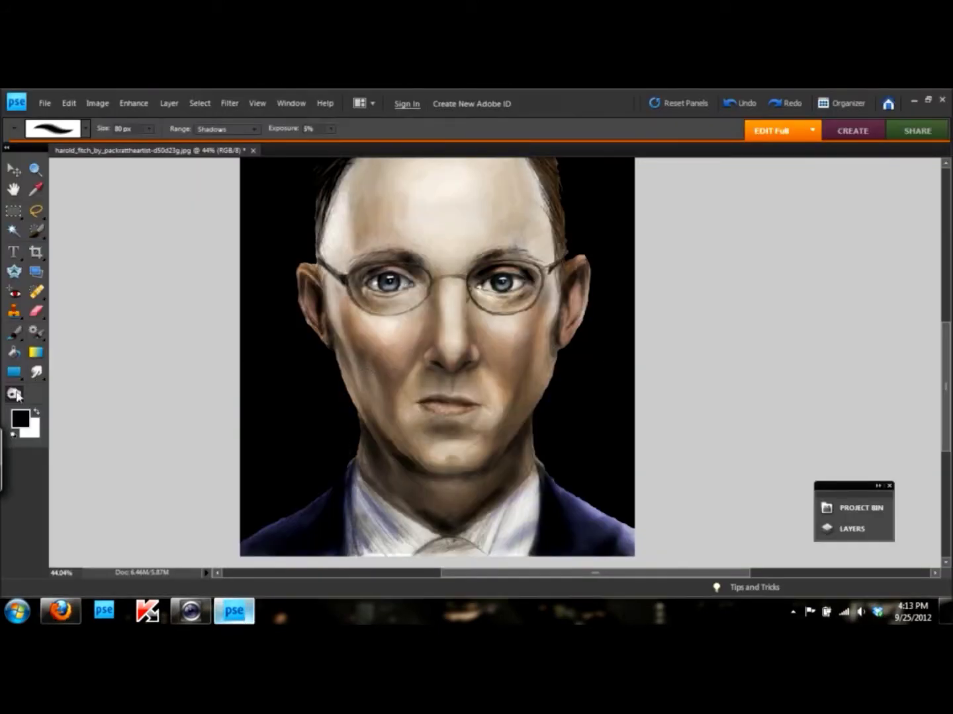
# Step: Burn the highlights at 8% exposure, then return to the brush with white
pyautogui.click(15, 395)
pyautogui.click(62, 429)
pyautogui.click(224, 129)
pyautogui.click(209, 163)
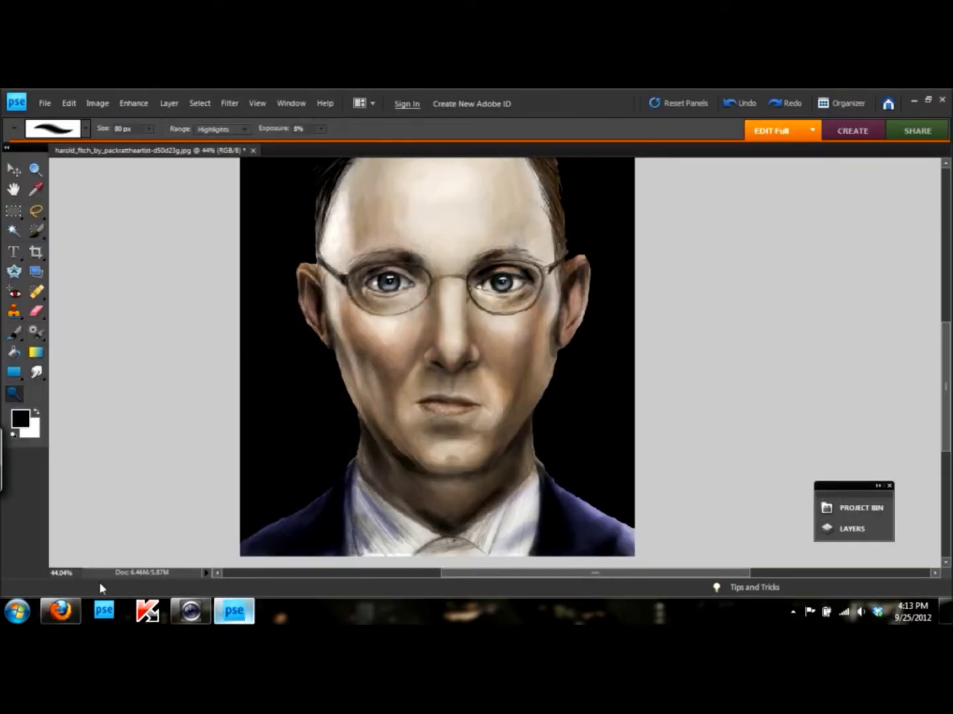
pyautogui.press('b')
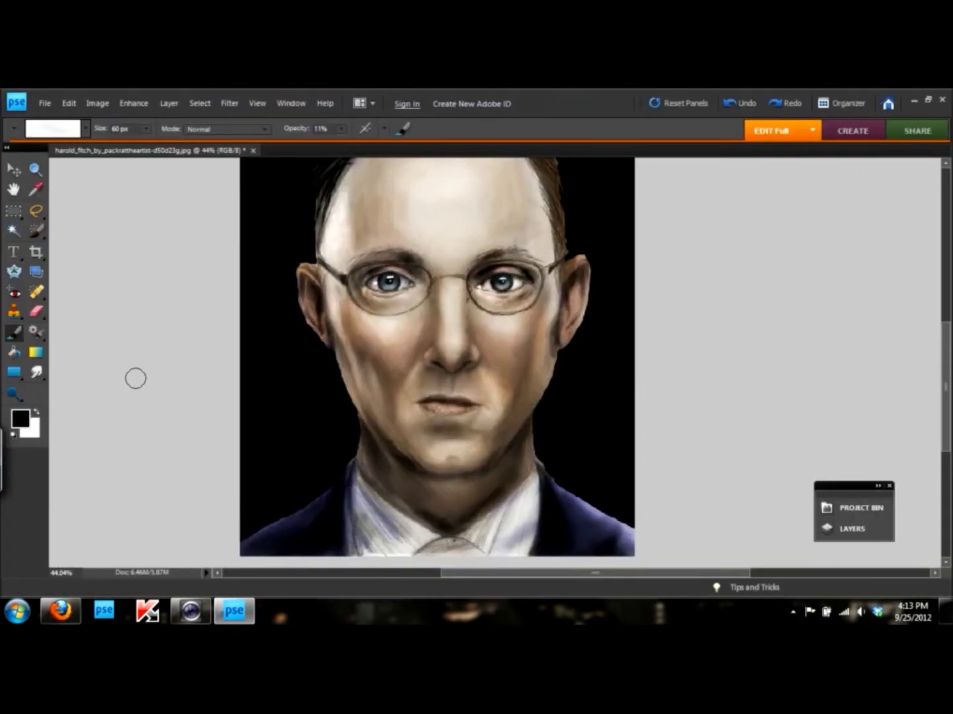
pyautogui.press('x')
pyautogui.press('ctrl')
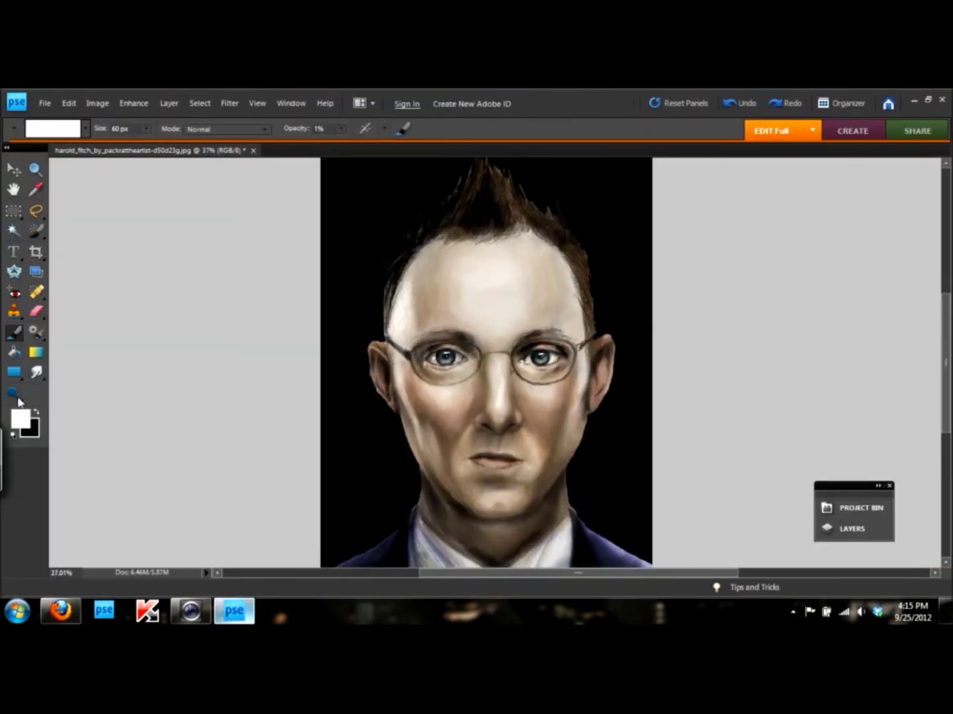
# Step: Select the Sponge tool to boost saturation and pick light peach f4cf9b
pyautogui.click(16, 396)
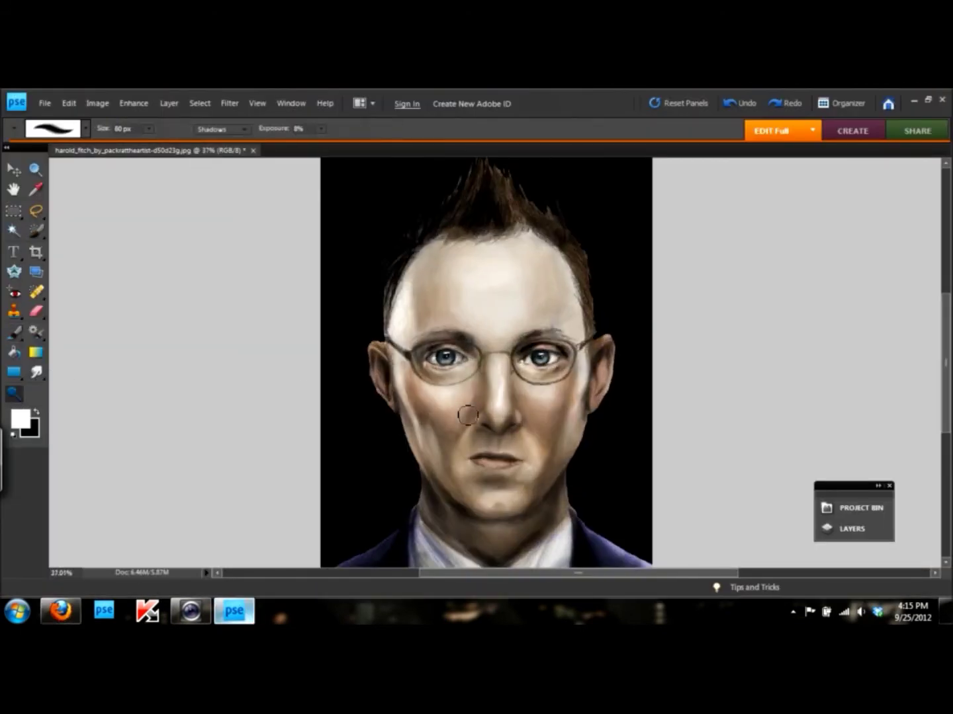
pyautogui.click(14, 396)
pyautogui.click(67, 396)
pyautogui.scroll(-4, 222, 501)
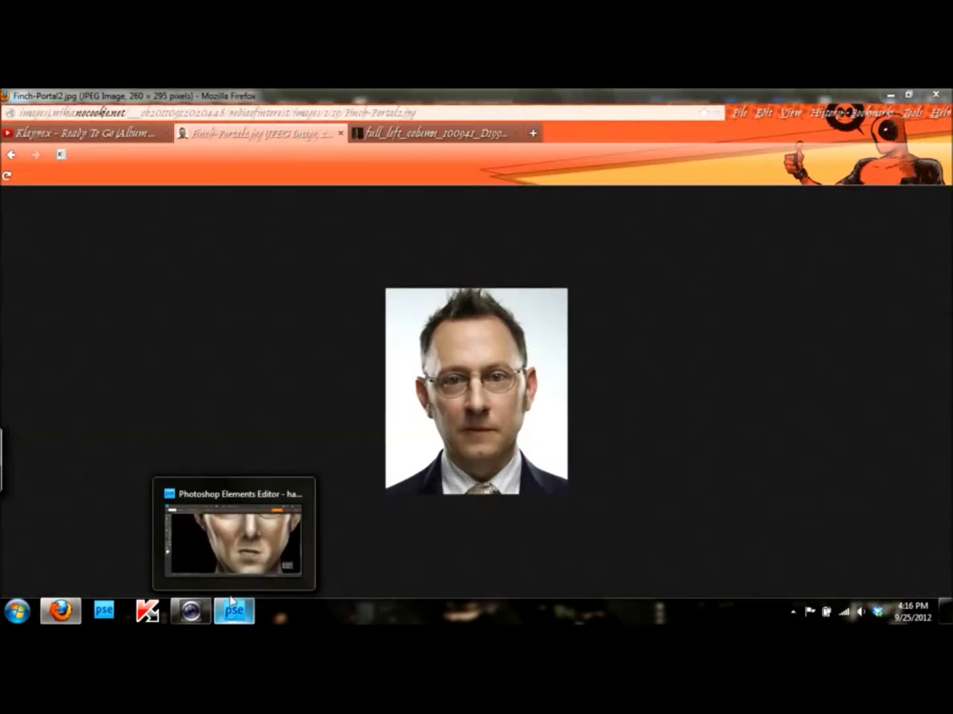
pyautogui.click(231, 601)
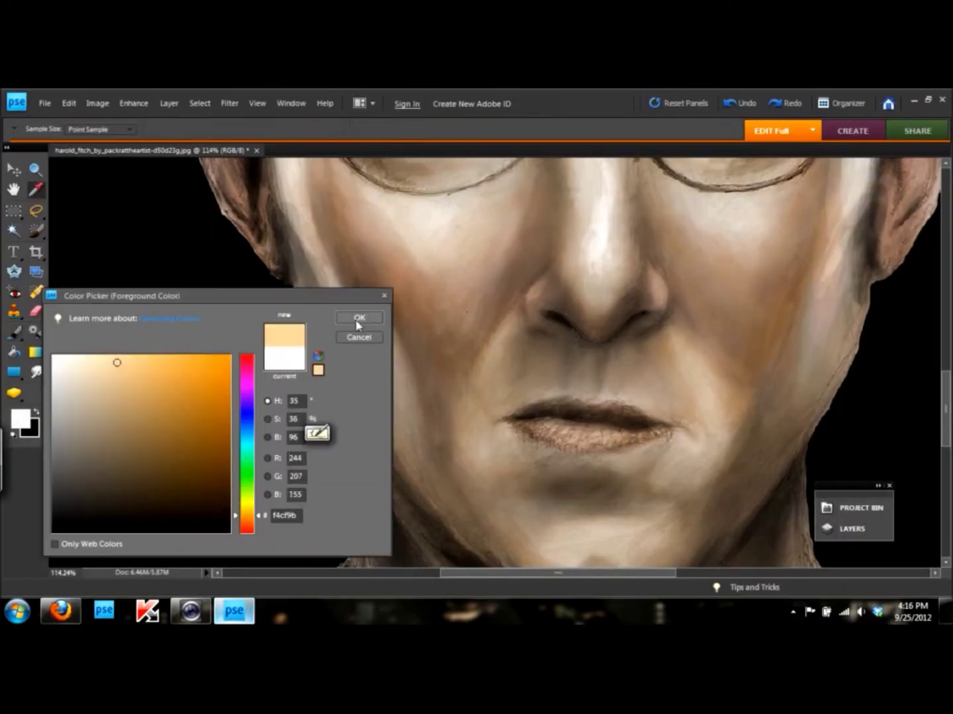
# Step: Choose a small brush preset and set a peach skin shade as painting colour
pyautogui.click(85, 129)
pyautogui.doubleClick(110, 303)
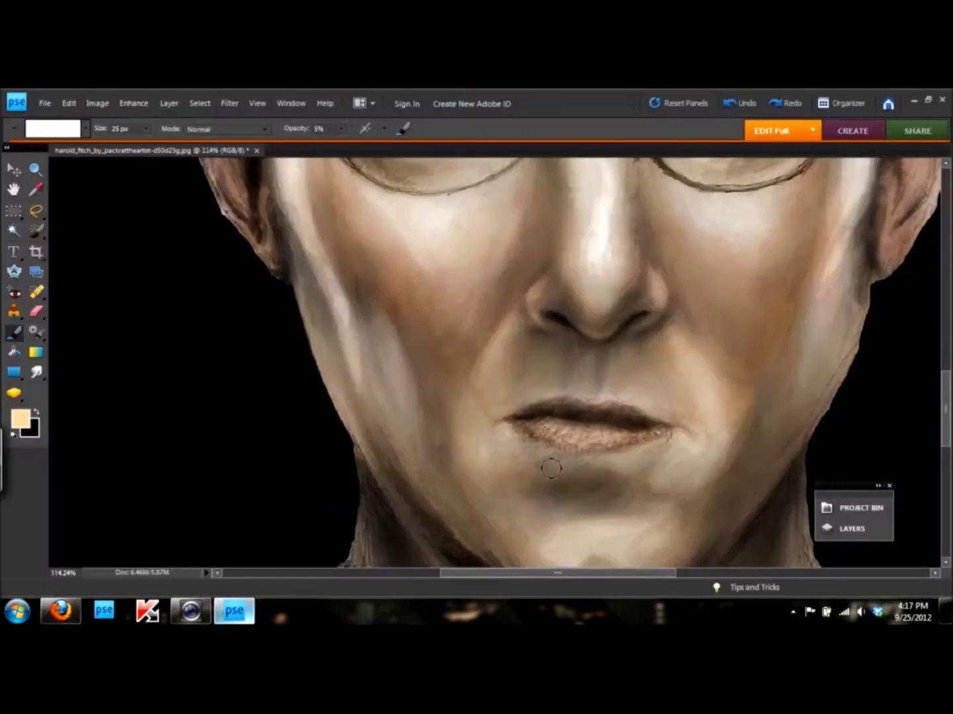
pyautogui.click(21, 419)
pyautogui.moveTo(245, 430); pyautogui.dragTo(245, 523)
pyautogui.click(357, 315)
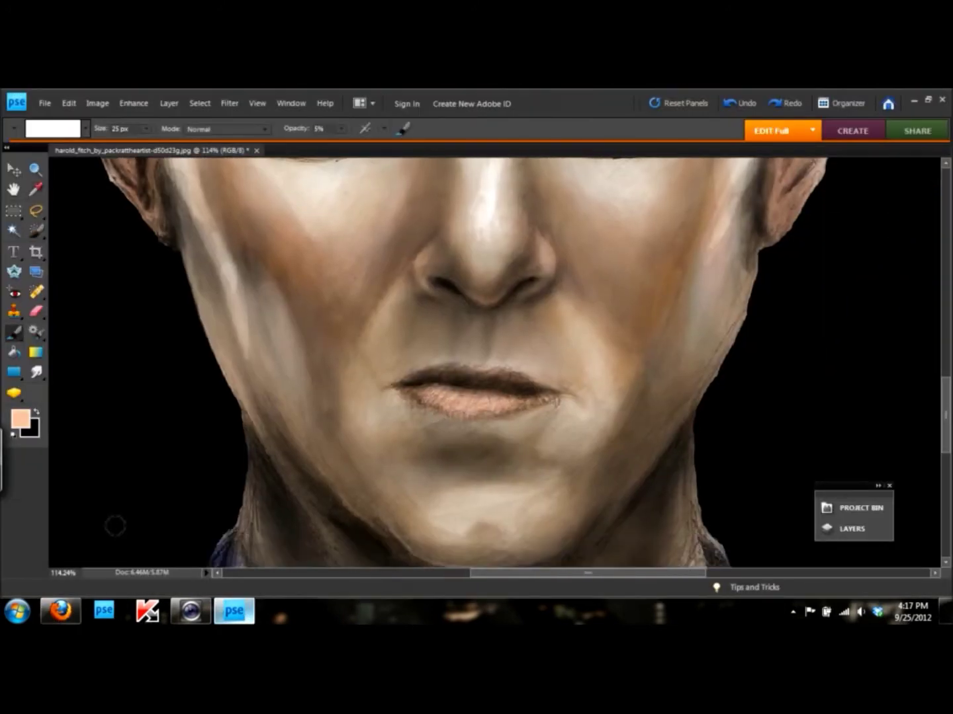
# Step: Pick a dark grey-pink lip colour in the Color Picker
pyautogui.click(19, 418)
pyautogui.click(116, 396)
pyautogui.click(252, 420)
pyautogui.moveTo(256, 411); pyautogui.dragTo(256, 363)
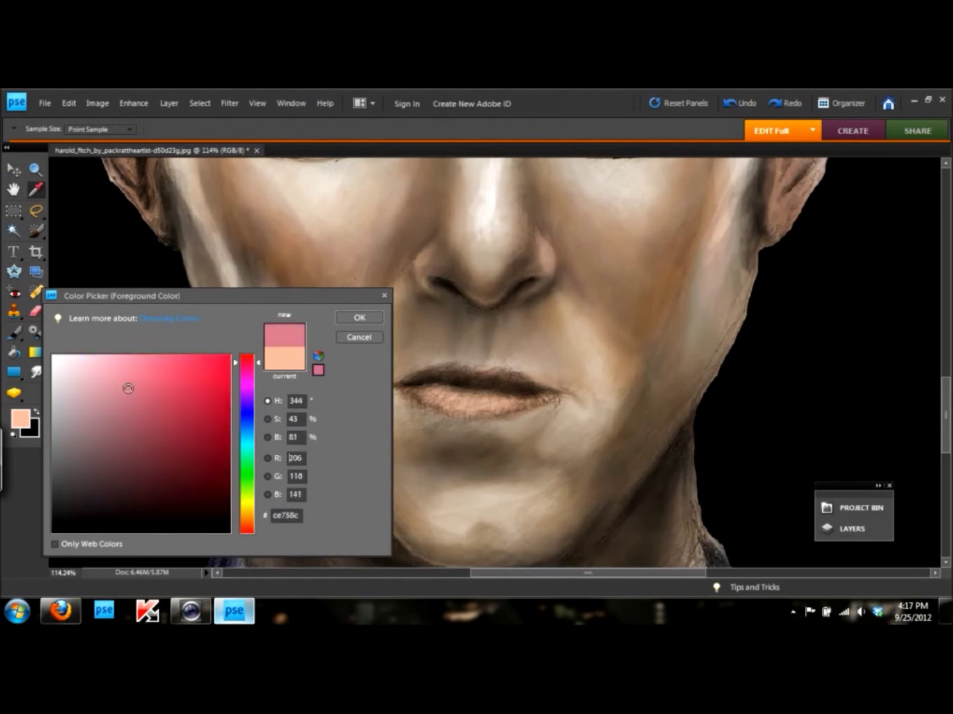
pyautogui.click(360, 318)
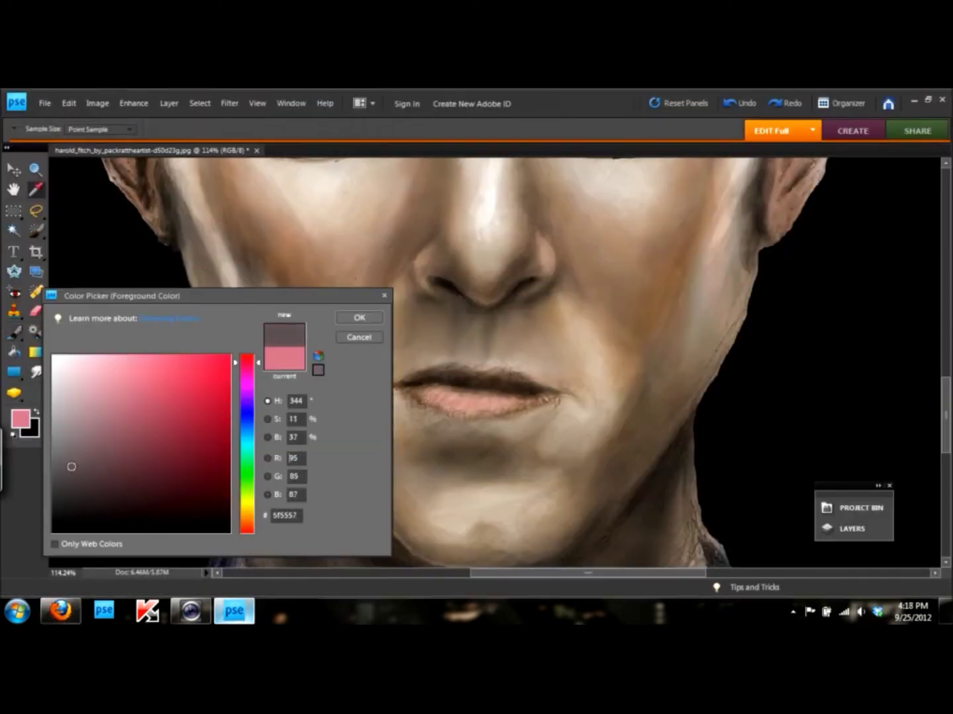
pyautogui.click(359, 318)
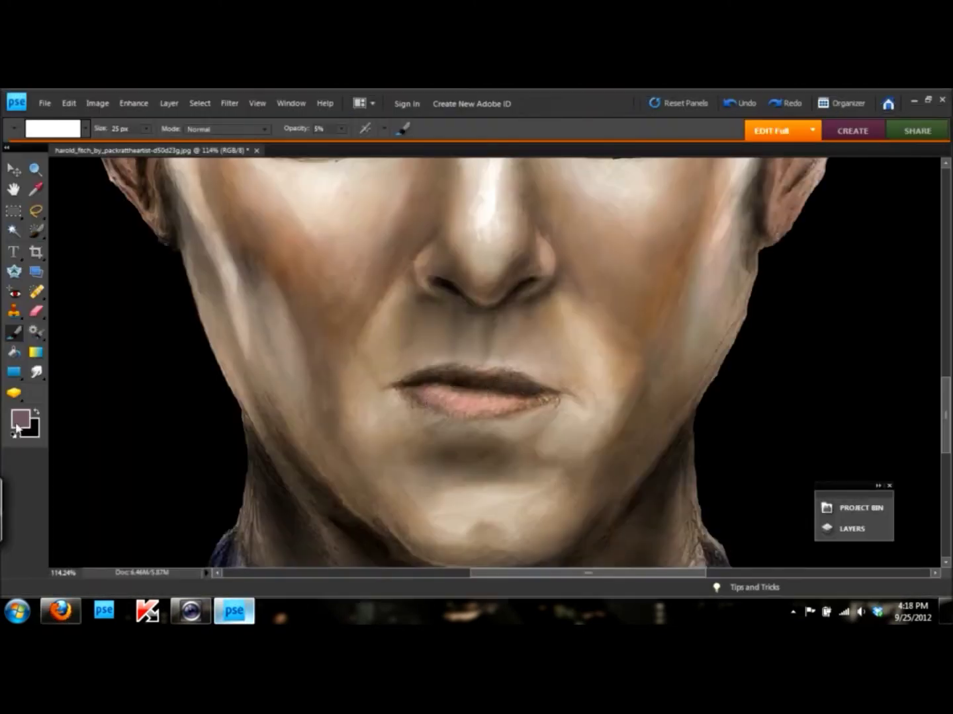
# Step: Switch to dark mauve 604152 for the lips, then restore black as painting colour
pyautogui.click(20, 419)
pyautogui.click(193, 423)
pyautogui.click(359, 317)
pyautogui.click(36, 412)
pyautogui.scroll(-2, 562, 392)
pyautogui.scroll(-2, 503, 396)
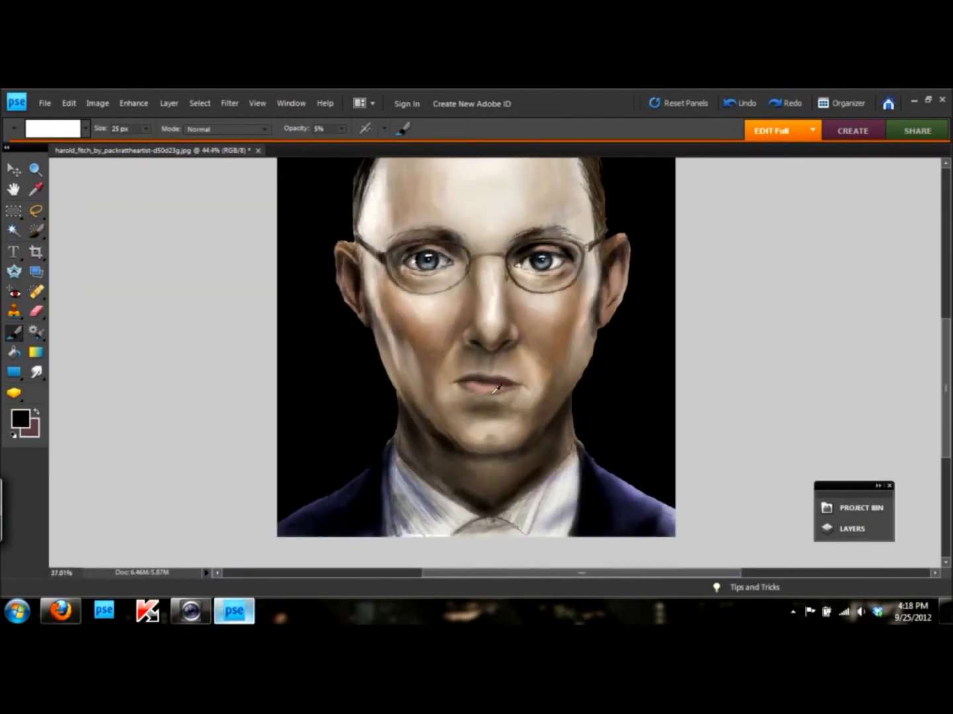
# Step: Smudge the under-eye and cheek shading with a 45 px smudge brush
pyautogui.scroll(1, 497, 399)
pyautogui.press('f')
pyautogui.scroll(-2, 201, 470)
pyautogui.scroll(3, 529, 459)
pyautogui.press(']')
pyautogui.press(']')
pyautogui.press(']')
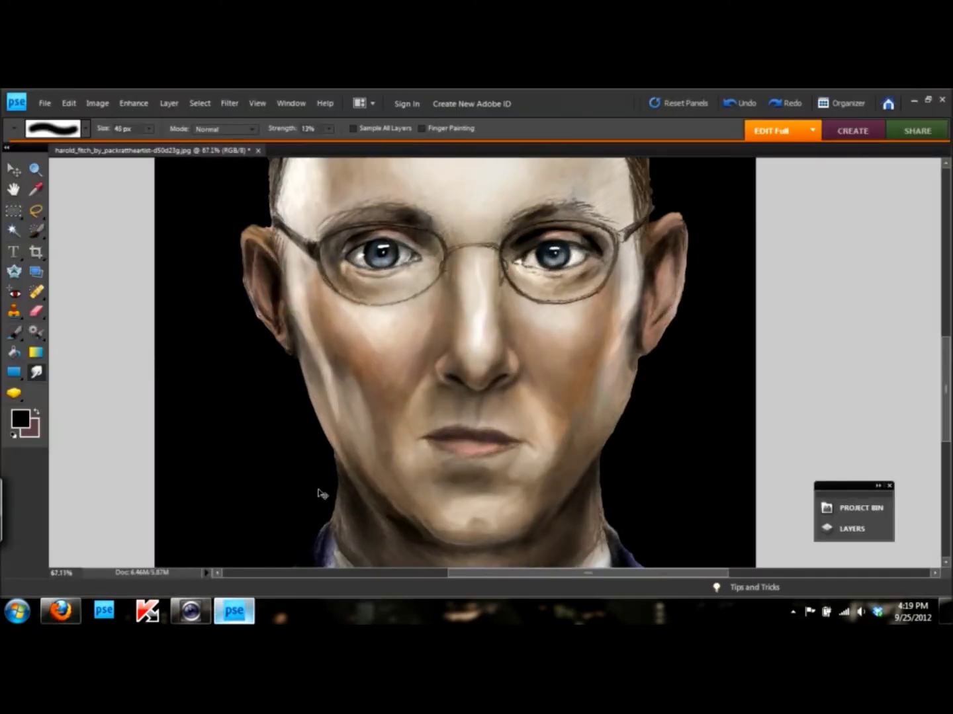
pyautogui.press('b')
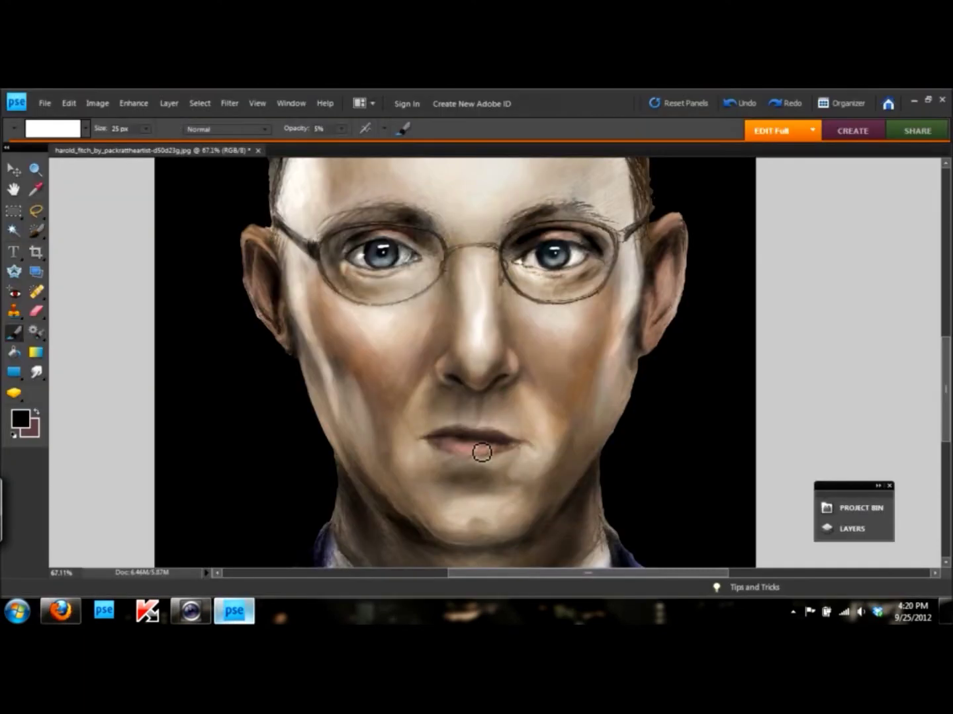
# Step: Compare the skin against the reference photo in Firefox and resume smudging
pyautogui.scroll(-1, 480, 450)
pyautogui.hotkey('alt', 'Tab')
pyautogui.click(245, 598)
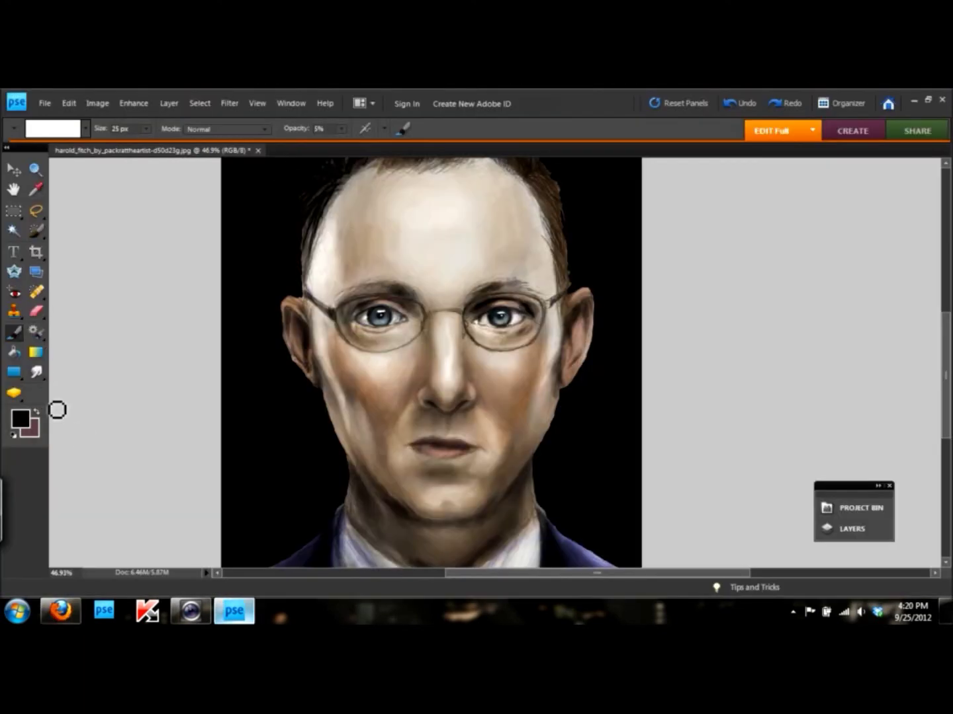
pyautogui.scroll(-1, 569, 485)
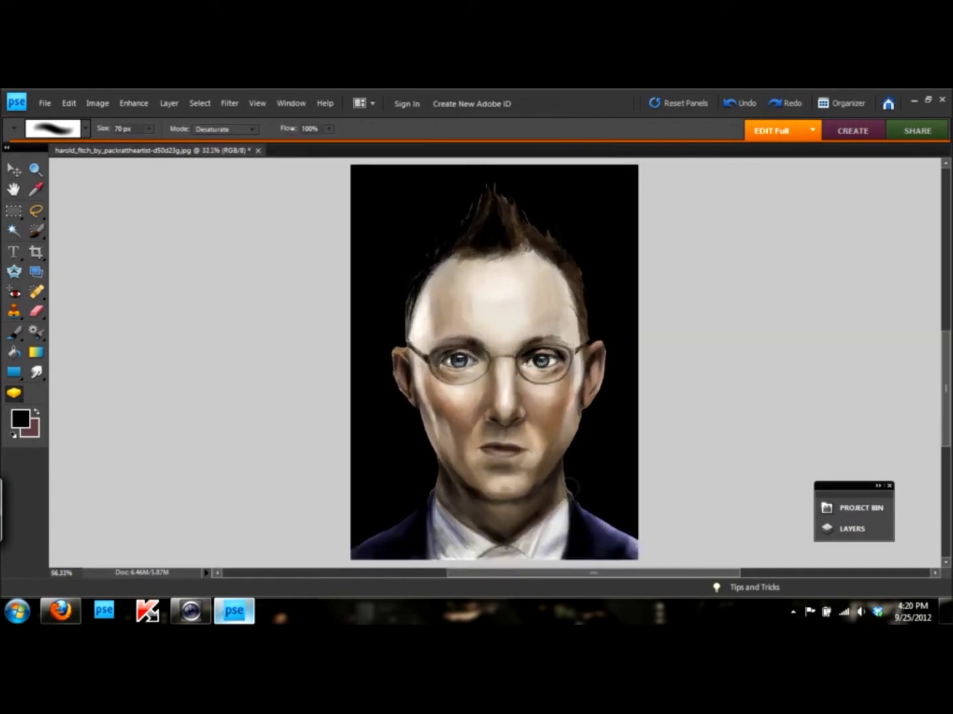
pyautogui.scroll(3, 321, 378)
pyautogui.press('r')
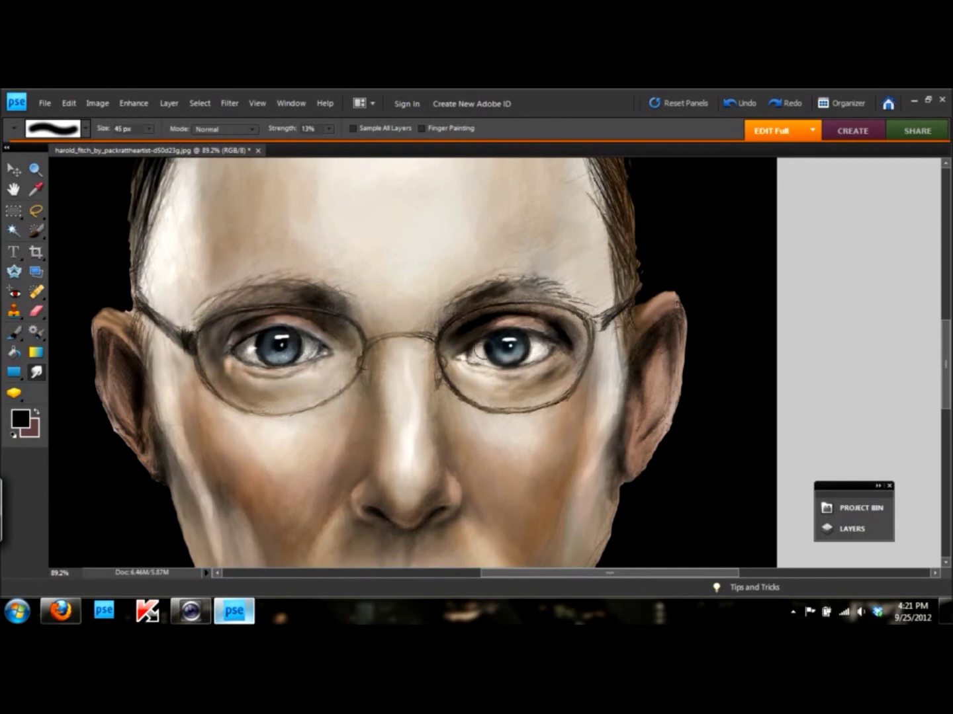
# Step: Set white as painting colour and settle on a 12 px brush preset
pyautogui.press('b')
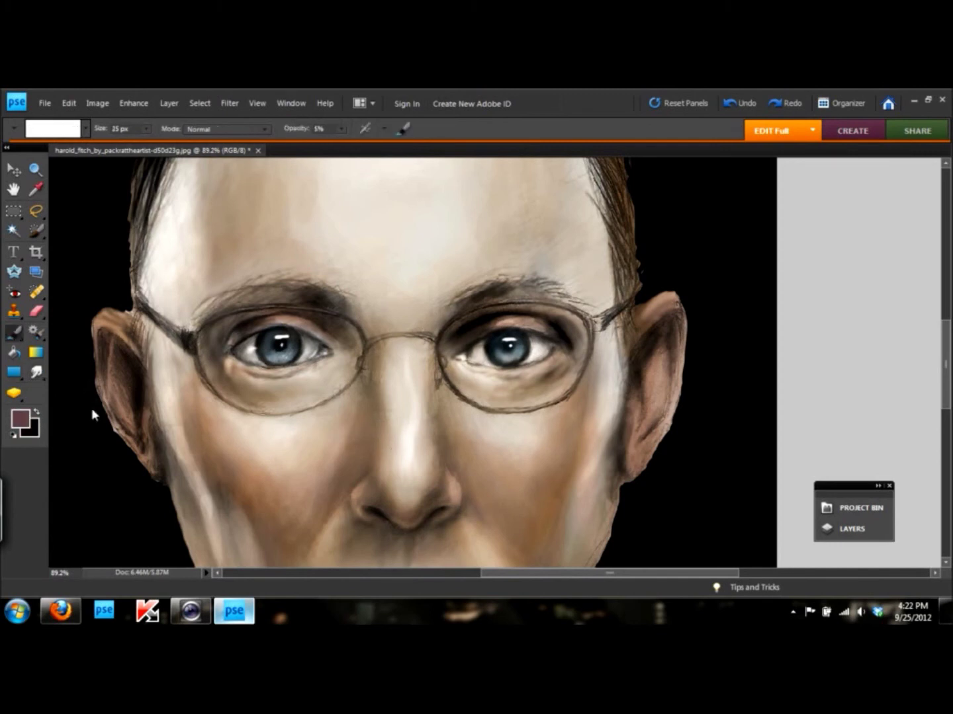
pyautogui.click(20, 418)
pyautogui.click(357, 315)
pyautogui.click(85, 128)
pyautogui.click(99, 159)
pyautogui.click(87, 378)
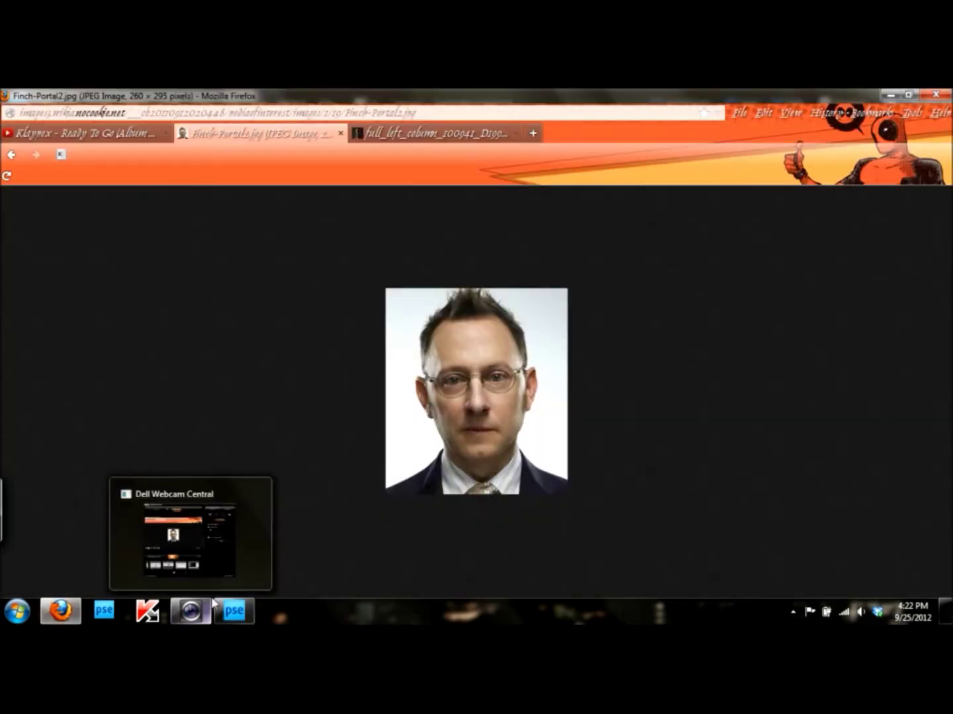
pyautogui.press(']')
pyautogui.press(']')
pyautogui.press(']')
pyautogui.click(85, 128)
pyautogui.click(165, 390)
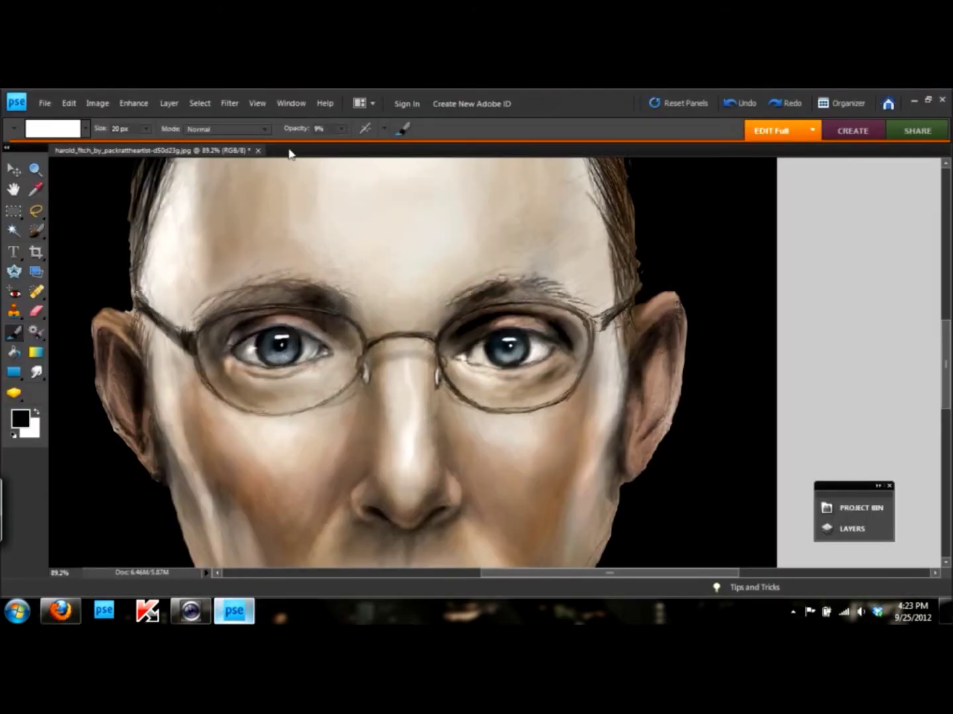
pyautogui.click(85, 127)
pyautogui.click(279, 283)
# Step: Paint a dark line along the right eye's upper eyelid
pyautogui.press('x')
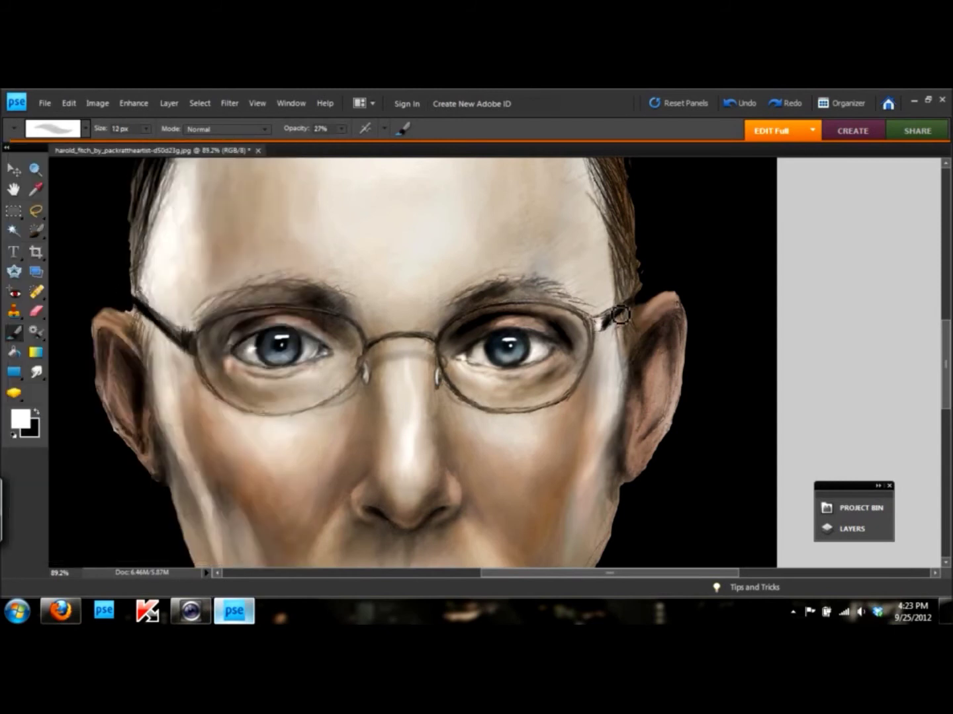
pyautogui.press('x')
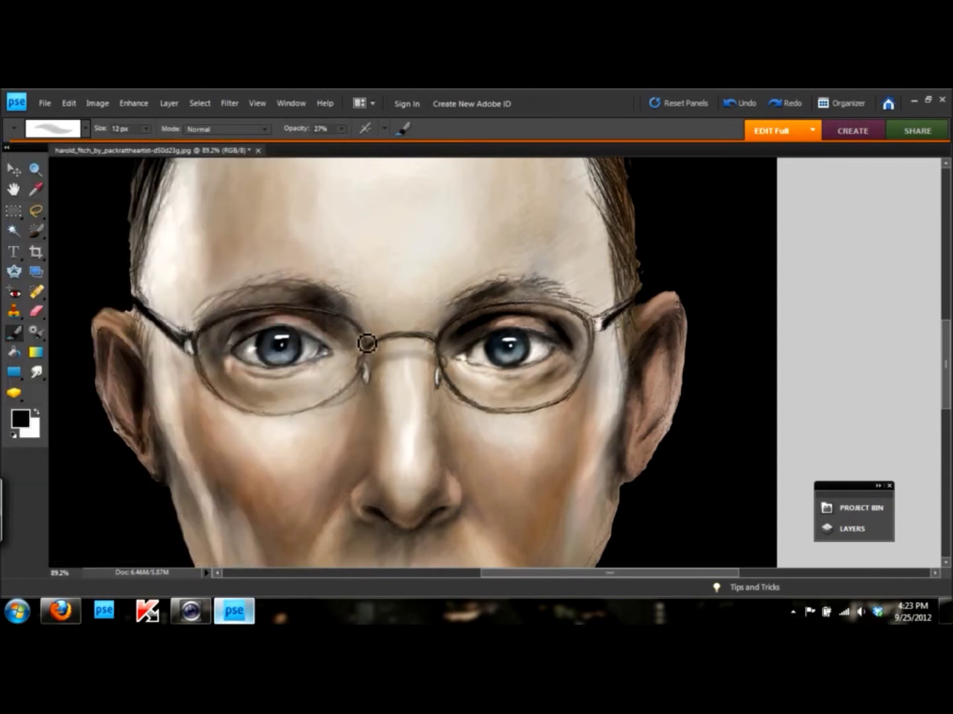
pyautogui.moveTo(447, 339); pyautogui.dragTo(549, 313)
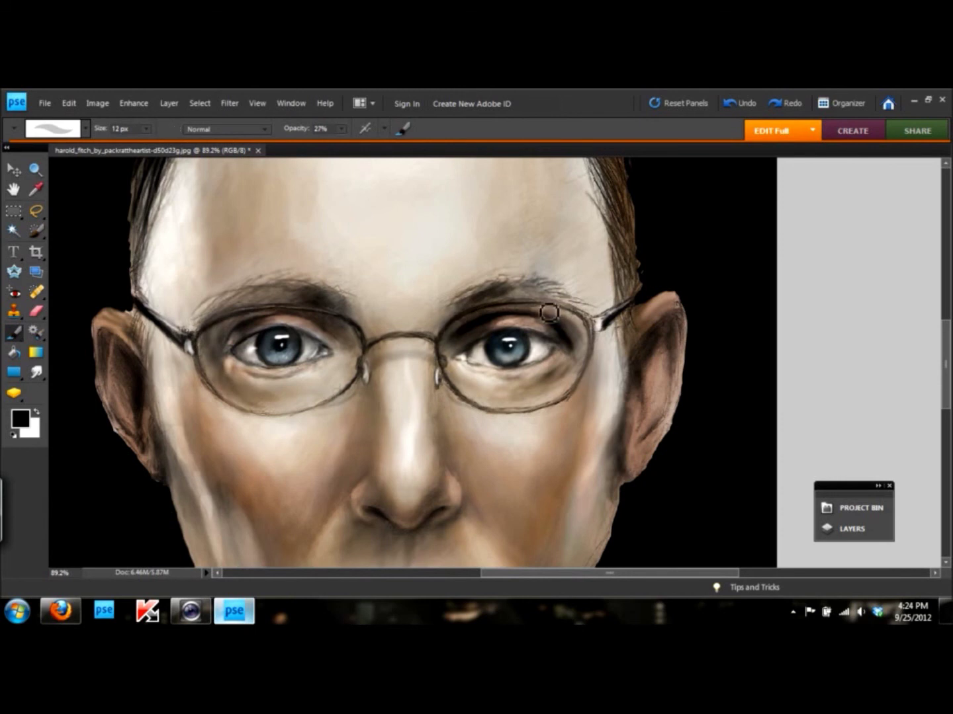
pyautogui.scroll(2, 591, 376)
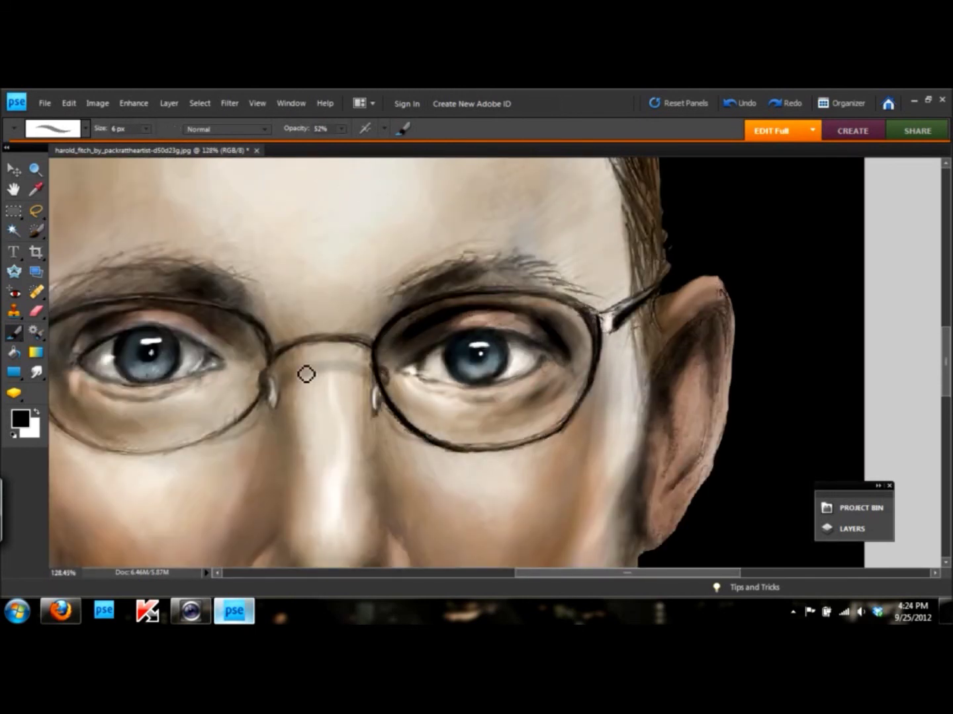
pyautogui.scroll(-3, 603, 346)
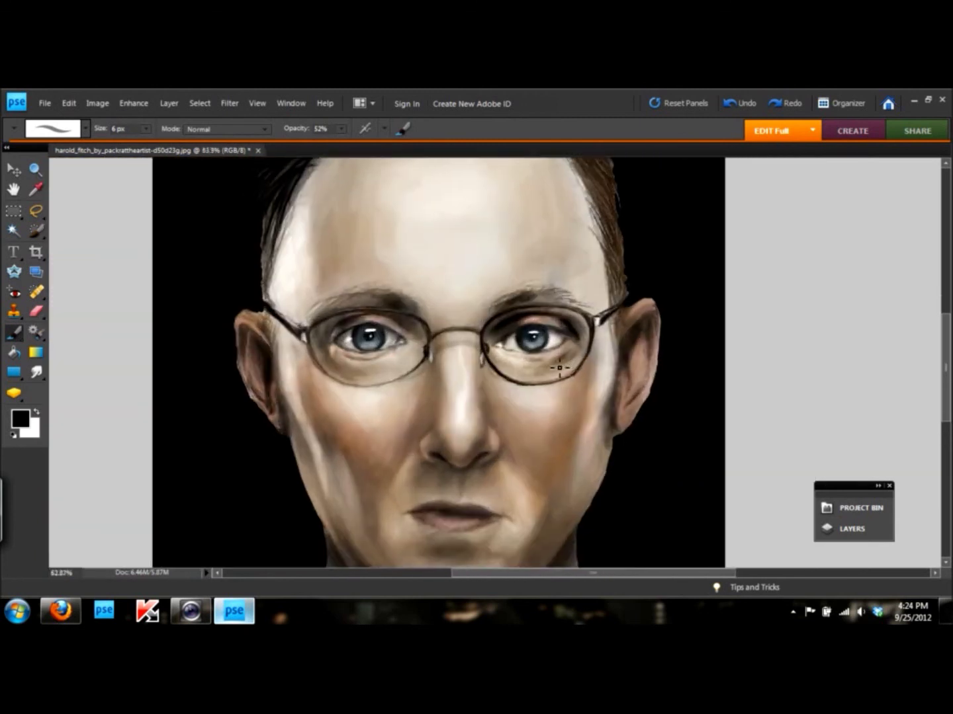
# Step: Paint white highlights along the left lens's upper rim and across the bridge
pyautogui.press('o')
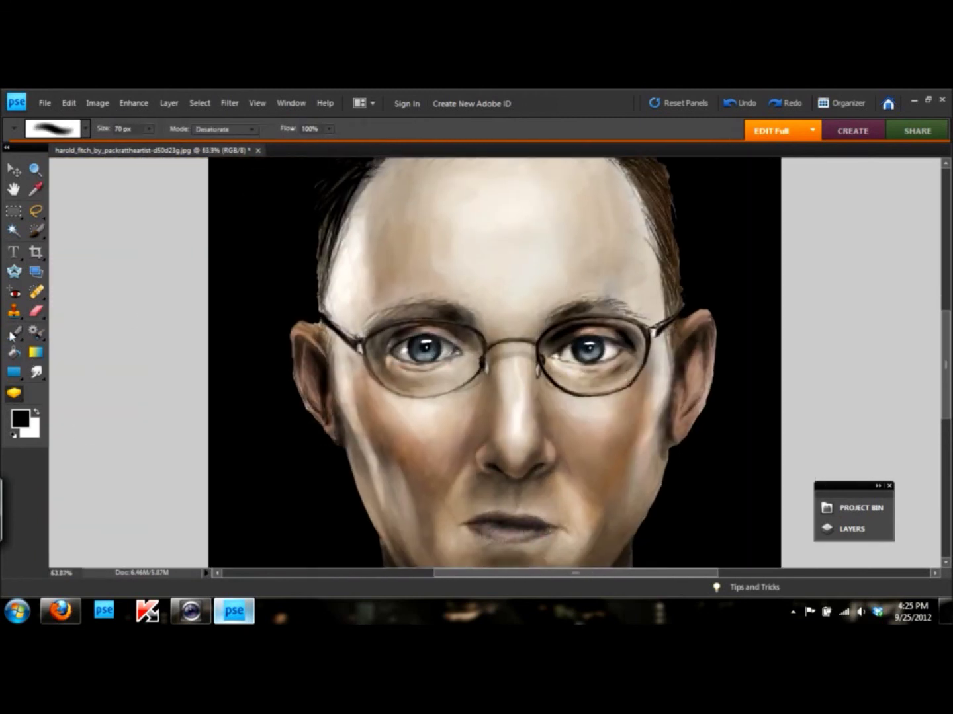
pyautogui.click(10, 334)
pyautogui.scroll(2, 433, 406)
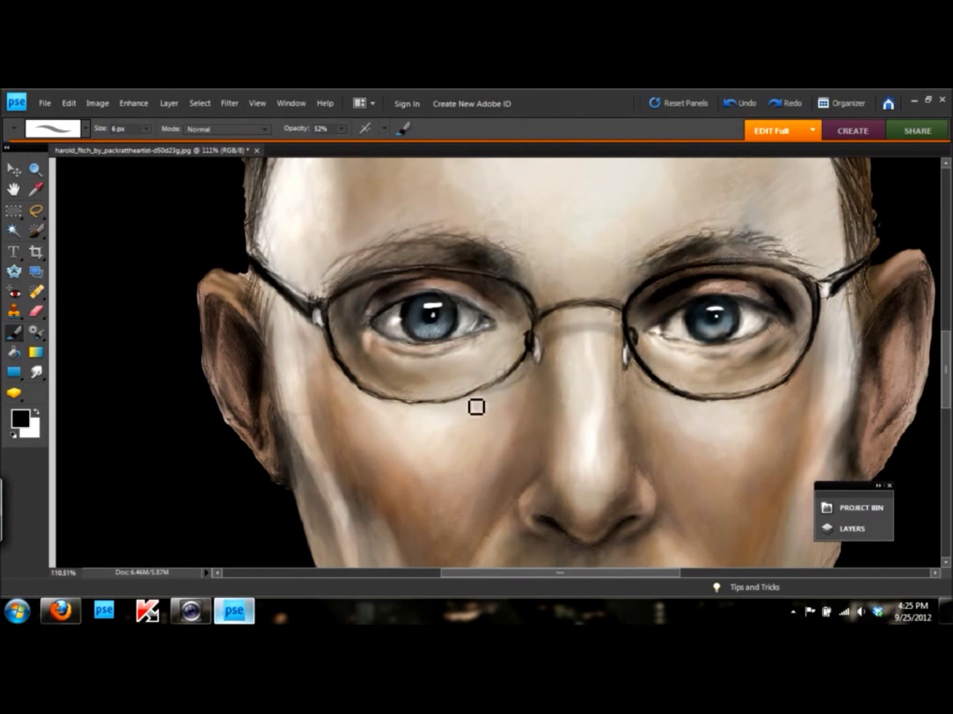
pyautogui.press('x')
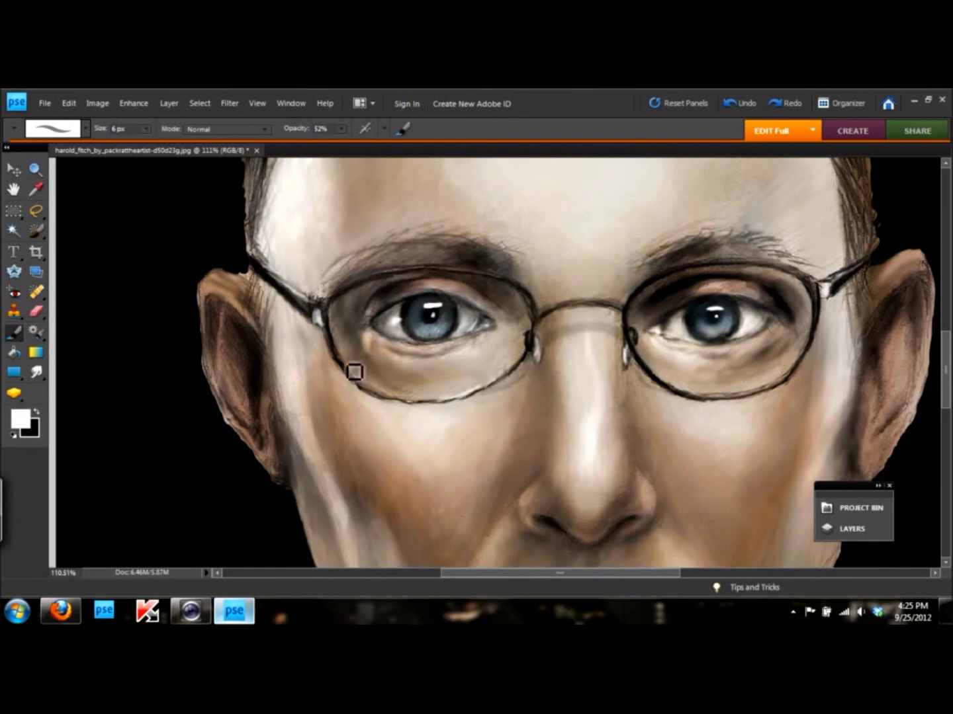
pyautogui.moveTo(331, 305); pyautogui.dragTo(472, 284)
pyautogui.moveTo(365, 267); pyautogui.dragTo(497, 281)
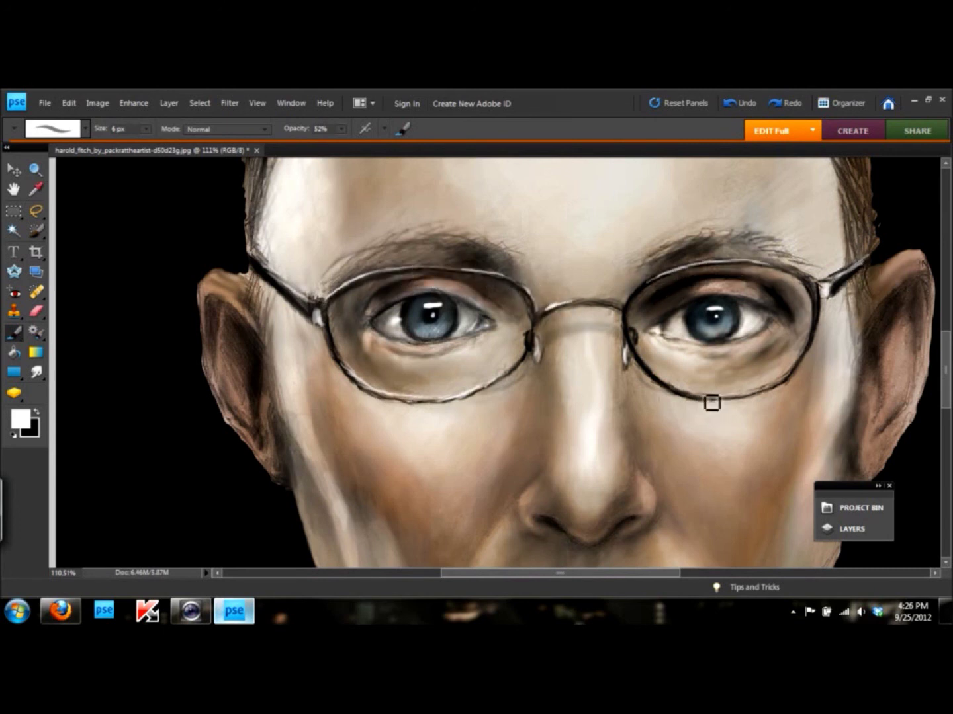
pyautogui.press('x')
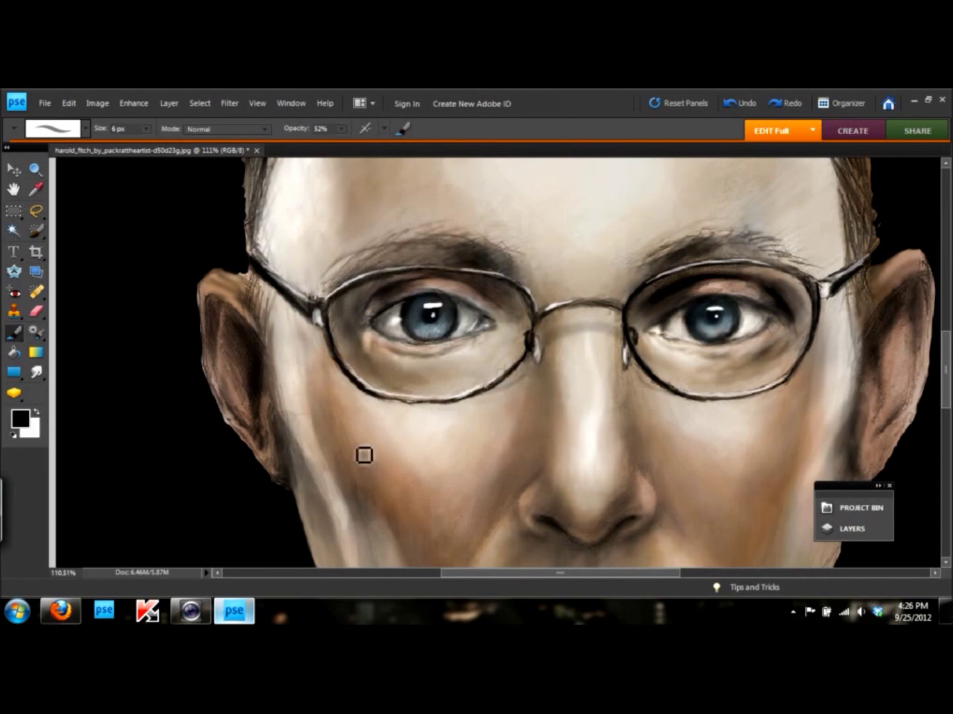
# Step: Paint a white highlight along the lower glasses rim
pyautogui.keyDown('alt'); pyautogui.scroll(-5, 552, 318); pyautogui.keyUp('alt')
pyautogui.keyDown('alt'); pyautogui.scroll(2, 797, 412); pyautogui.keyUp('alt')
pyautogui.keyDown('alt'); pyautogui.scroll(4, 589, 238); pyautogui.keyUp('alt')
pyautogui.press('r')
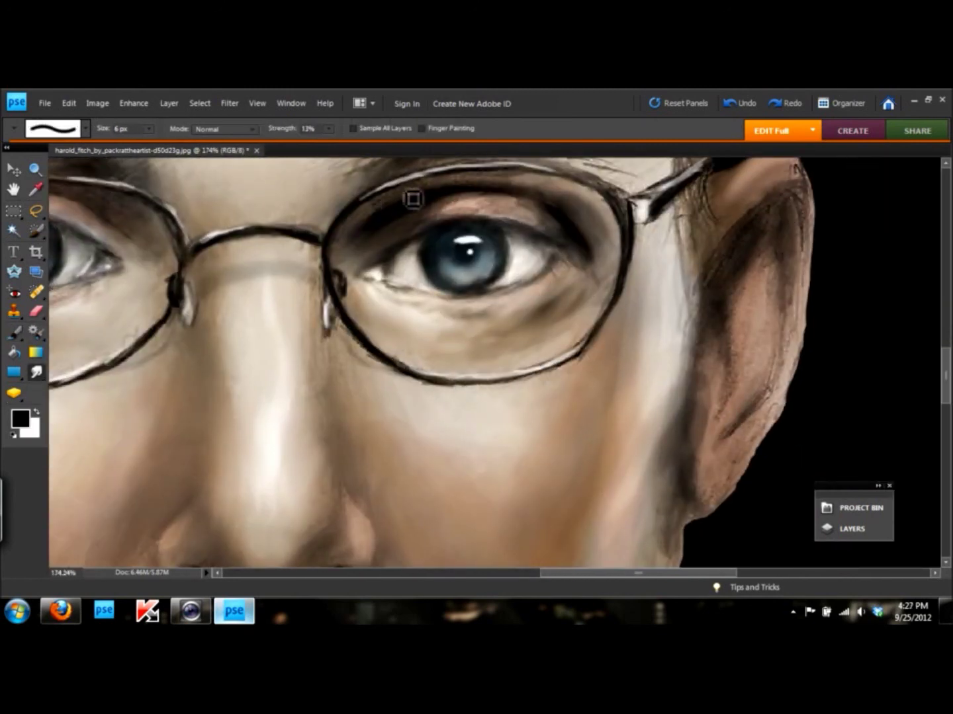
pyautogui.press('x')
pyautogui.press('b')
pyautogui.press('x')
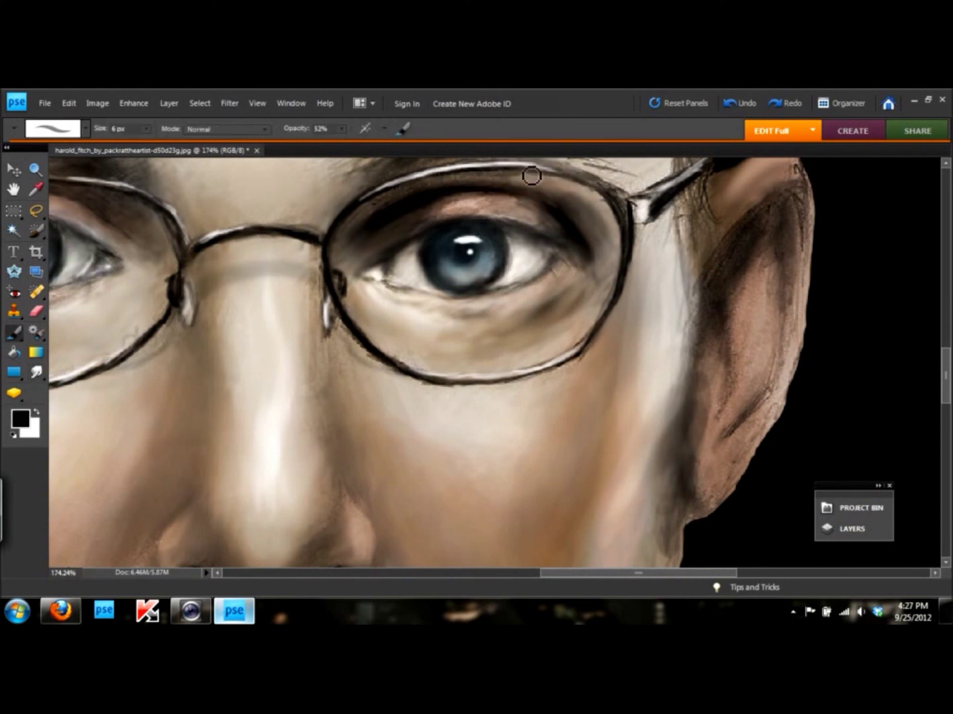
pyautogui.press('x')
pyautogui.press('x')
pyautogui.press('x')
pyautogui.moveTo(563, 359)
pyautogui.mouseDown()
pyautogui.moveTo(420, 388)
pyautogui.moveTo(522, 377)
pyautogui.mouseUp()
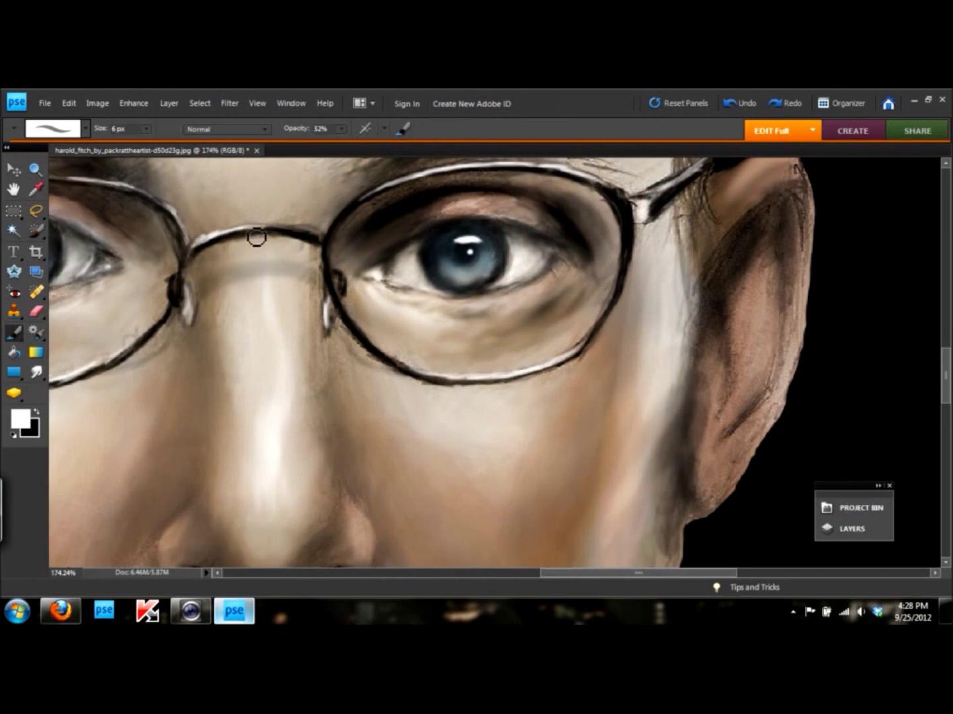
# Step: Check the whole portrait and bring the left lens back into view
pyautogui.hotkey('ctrl', '0')
pyautogui.press('r')
pyautogui.scroll(5, 521, 415)
pyautogui.press('x')
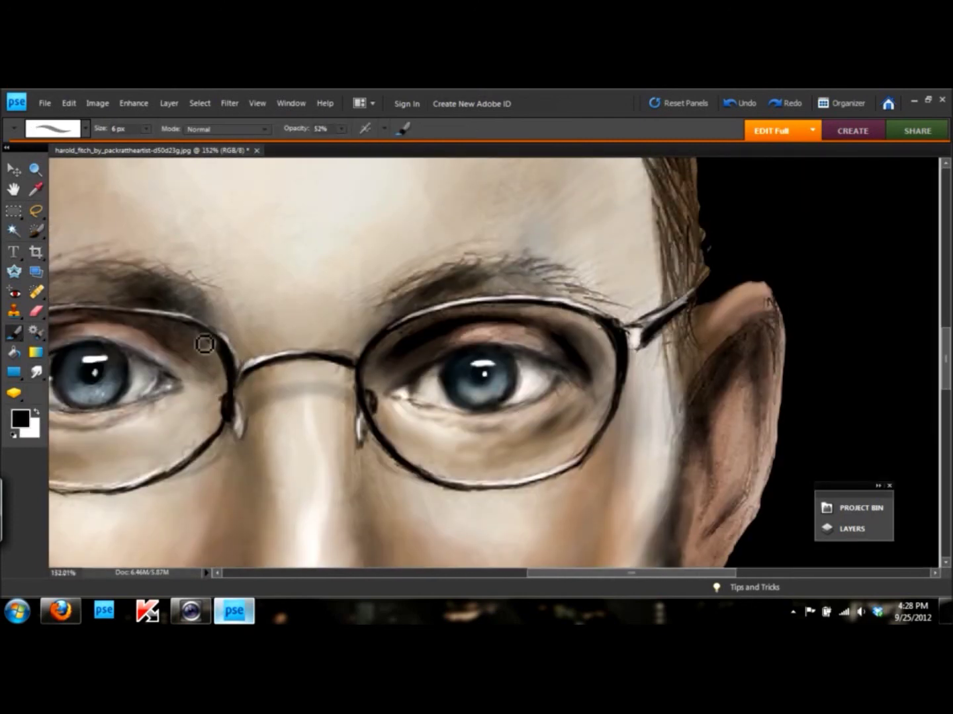
pyautogui.moveTo(218, 340); pyautogui.dragTo(361, 349)
pyautogui.press('b')
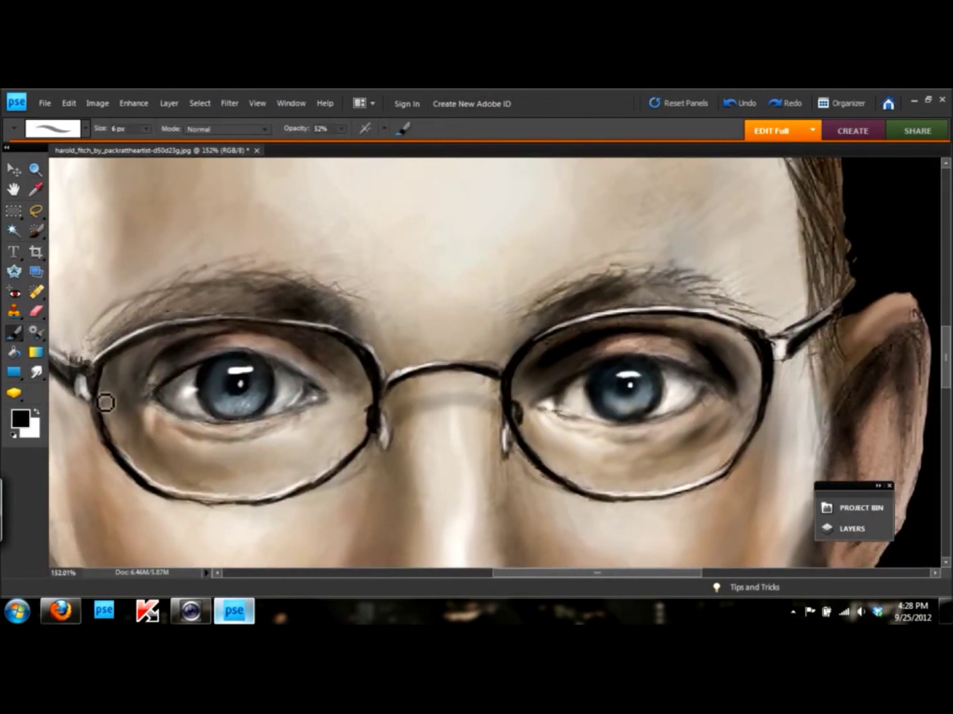
pyautogui.scroll(-2, 129, 434)
pyautogui.scroll(-4, 127, 434)
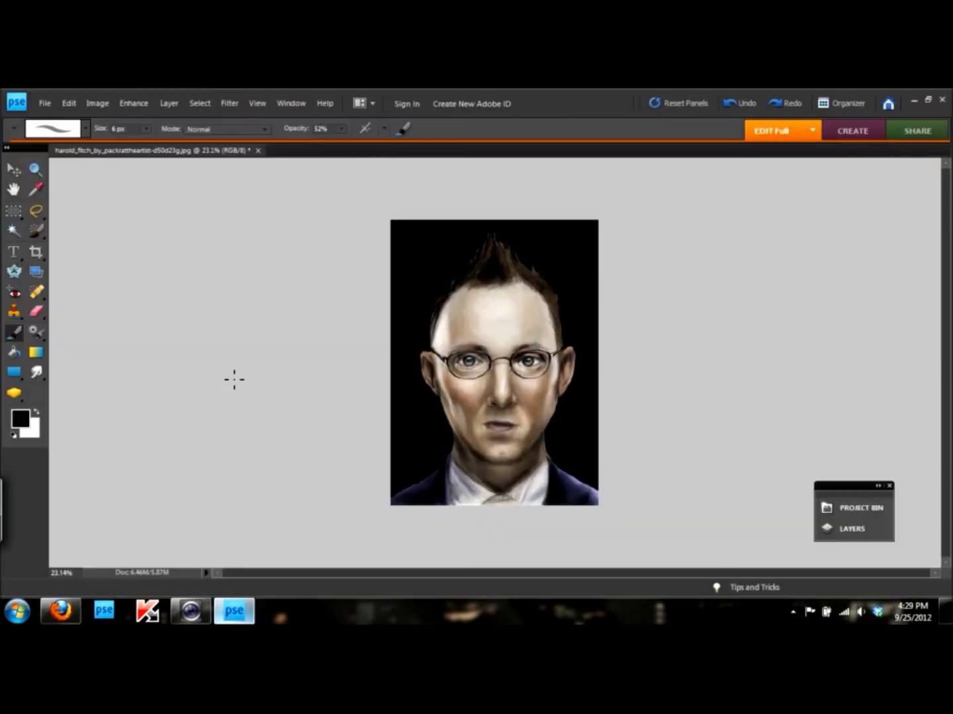
# Step: Set a white brush at about 35% opacity for painting hair strands
pyautogui.press('x')
pyautogui.press('3')
pyautogui.press('3')
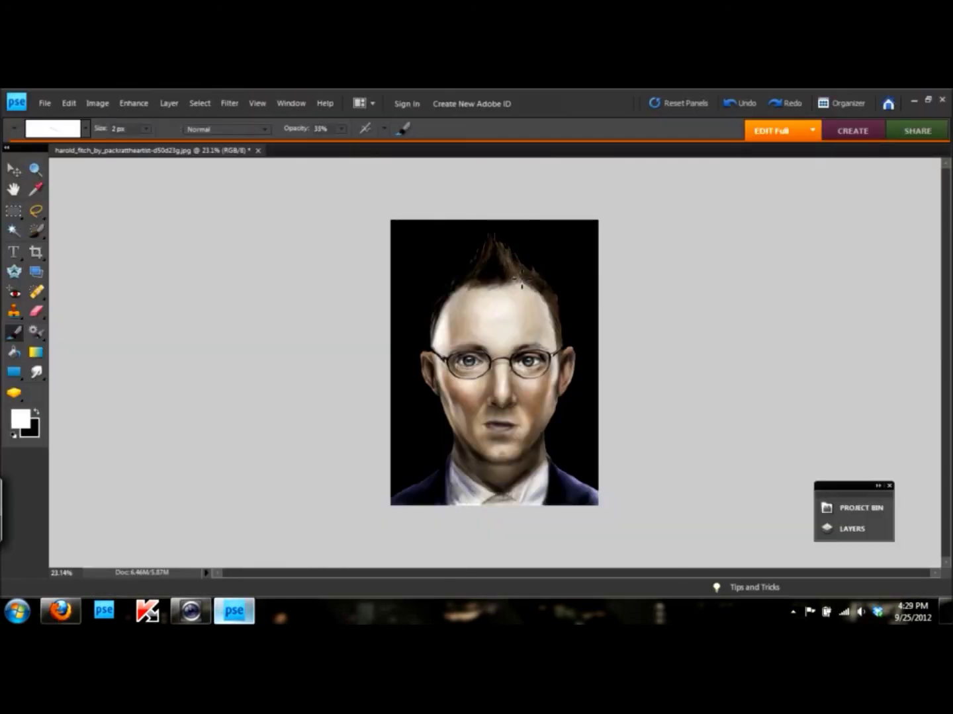
pyautogui.press('3')
pyautogui.press('5')
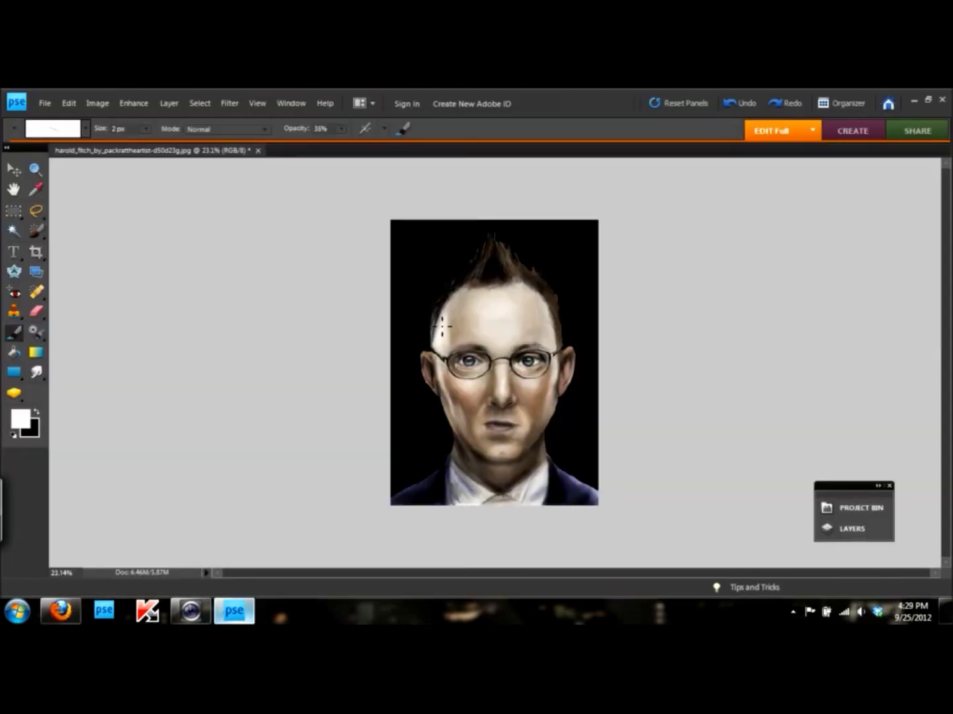
pyautogui.press('x')
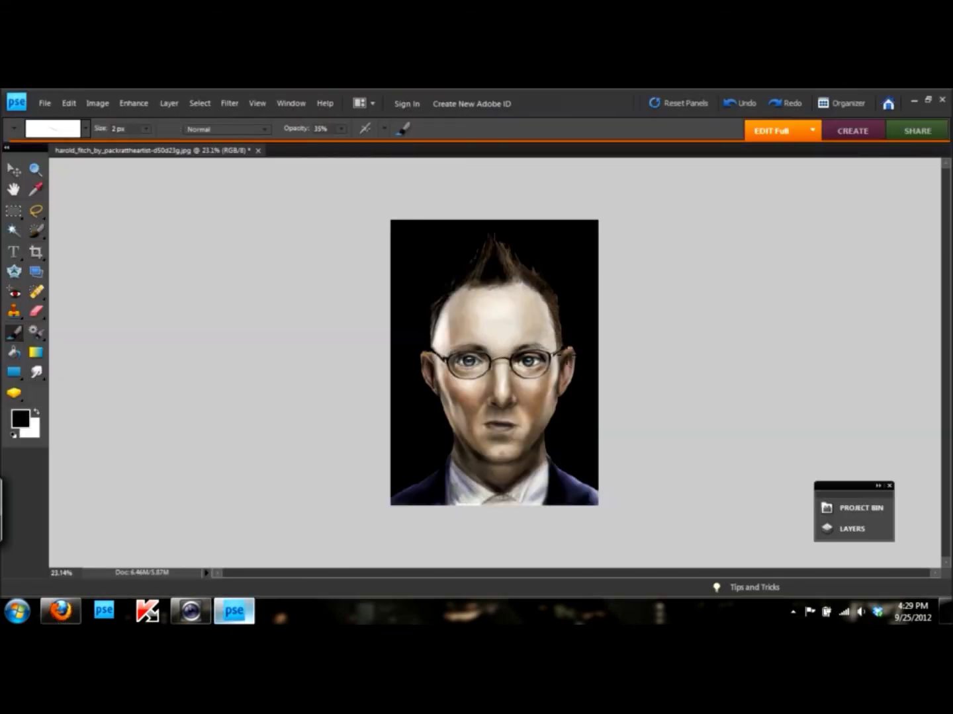
pyautogui.press('x')
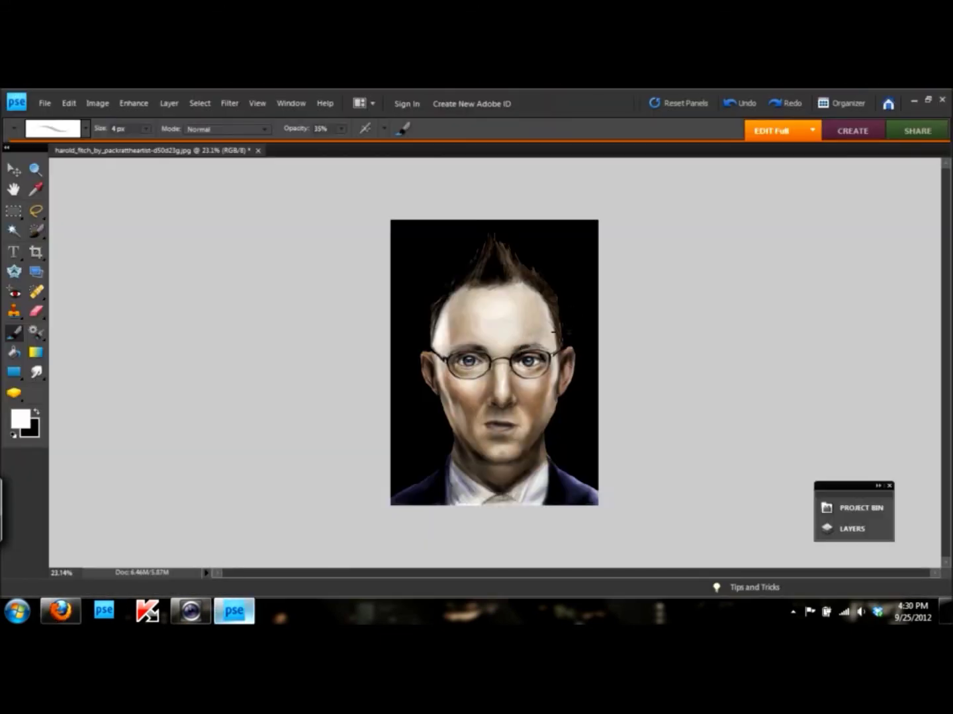
pyautogui.scroll(3, 621, 314)
# Step: Smudge at 76% strength to pull strands outward, smooth the right edge and blend the hairline
pyautogui.press('r')
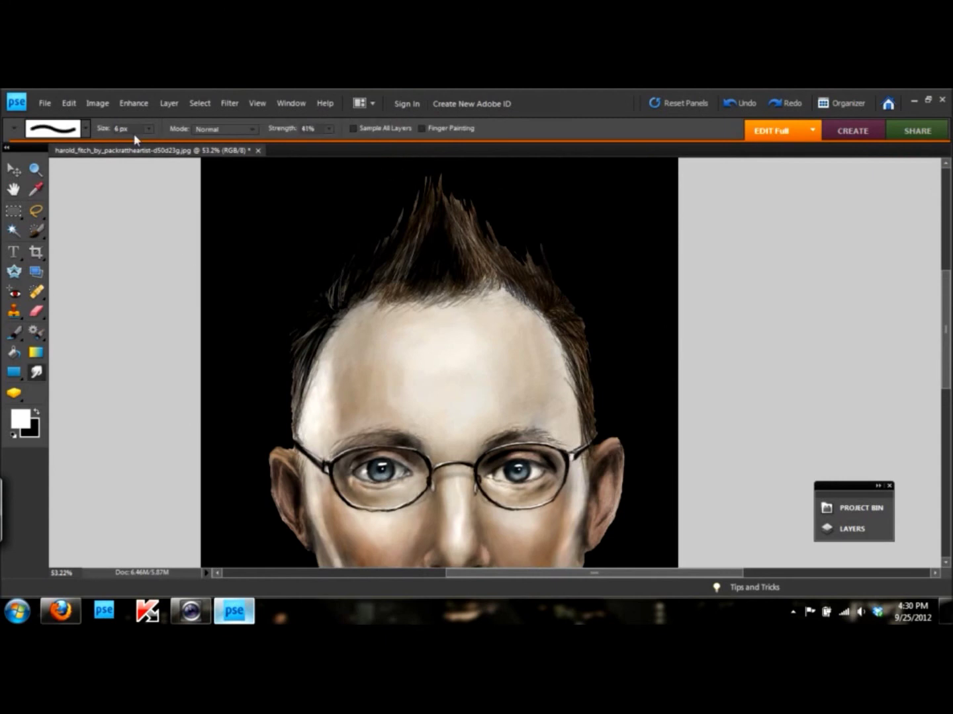
pyautogui.moveTo(285, 135); pyautogui.dragTo(301, 135)
pyautogui.scroll(3, 500, 258)
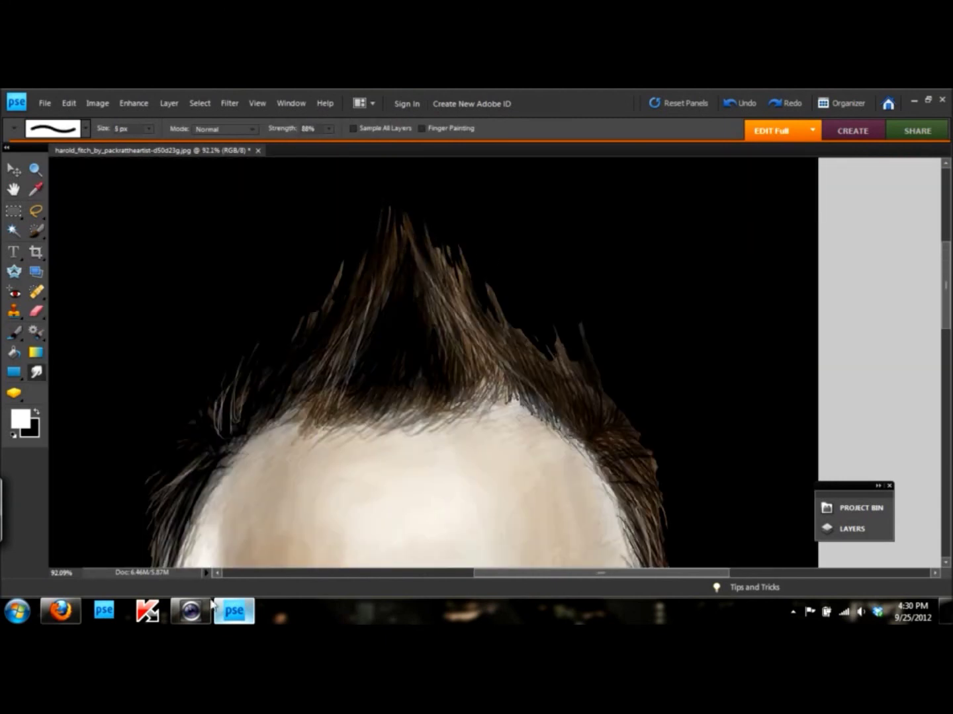
pyautogui.moveTo(268, 351); pyautogui.dragTo(219, 422)
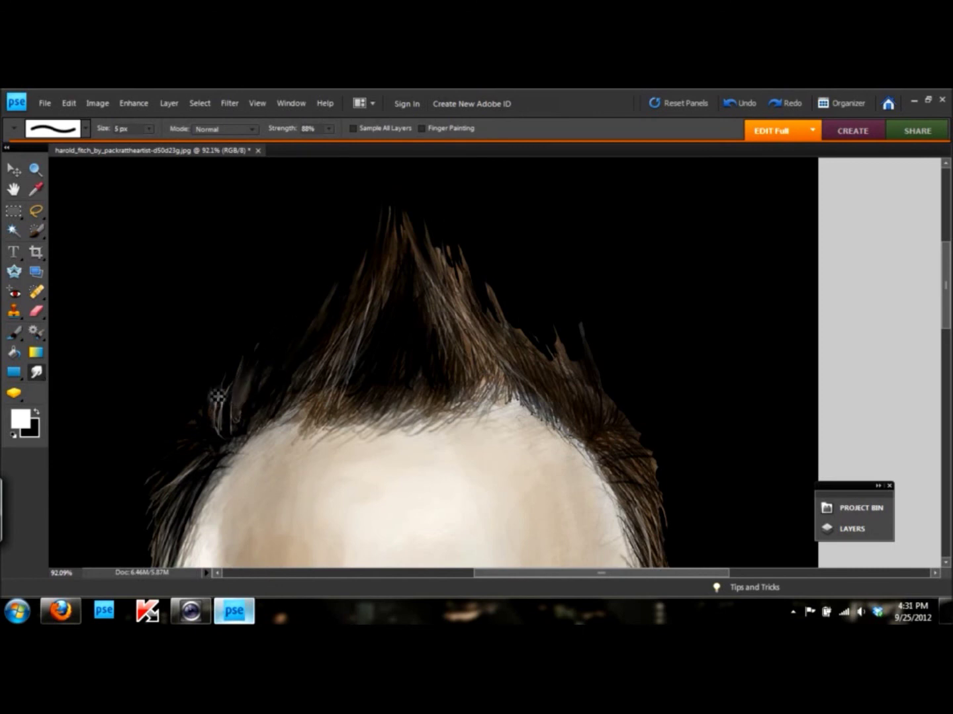
pyautogui.moveTo(532, 355)
pyautogui.mouseDown()
pyautogui.moveTo(592, 387)
pyautogui.moveTo(516, 318)
pyautogui.moveTo(539, 360)
pyautogui.mouseUp()
pyautogui.moveTo(340, 429)
pyautogui.mouseDown()
pyautogui.moveTo(372, 408)
pyautogui.moveTo(550, 431)
pyautogui.mouseUp()
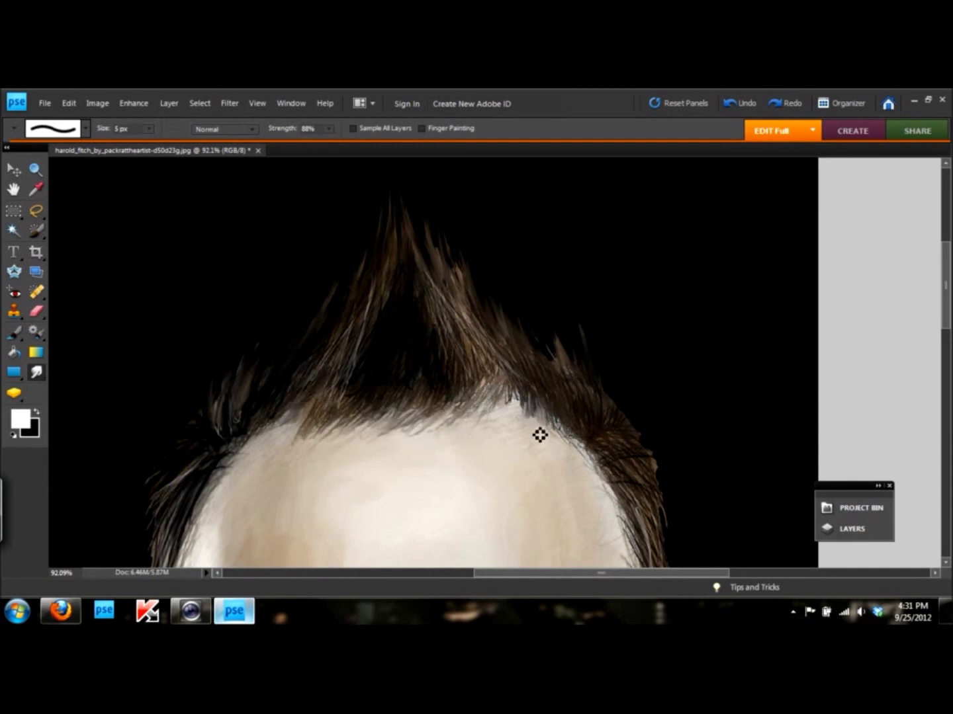
# Step: Lower the portrait's overall brightness with Brightness/Contrast
pyautogui.scroll(-3, 570, 440)
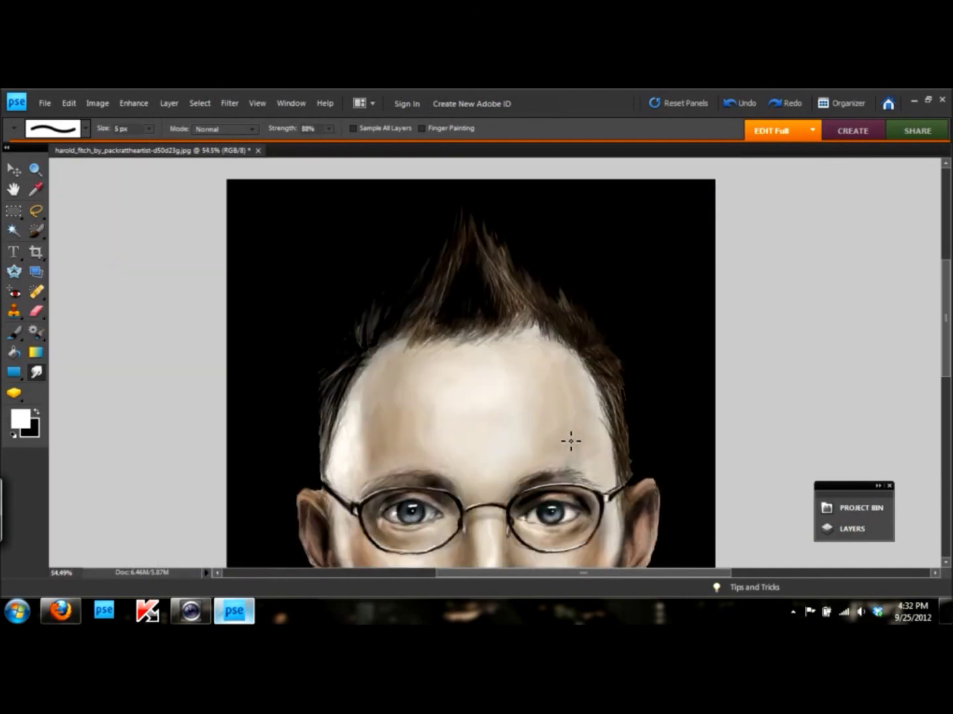
pyautogui.scroll(2, 708, 405)
pyautogui.scroll(1, 671, 503)
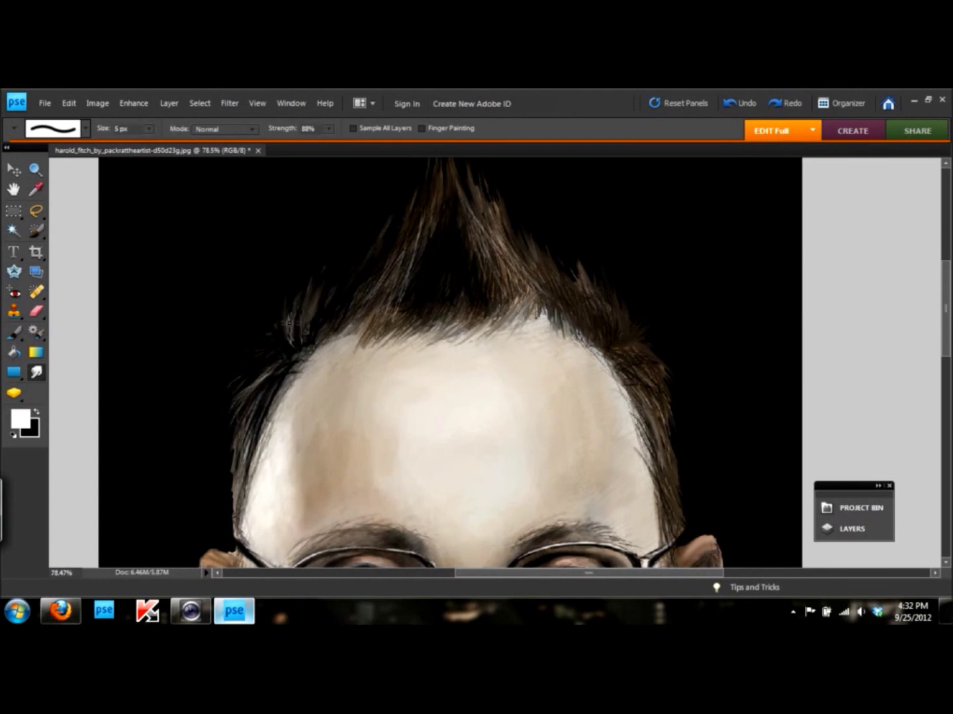
pyautogui.scroll(-5, 336, 345)
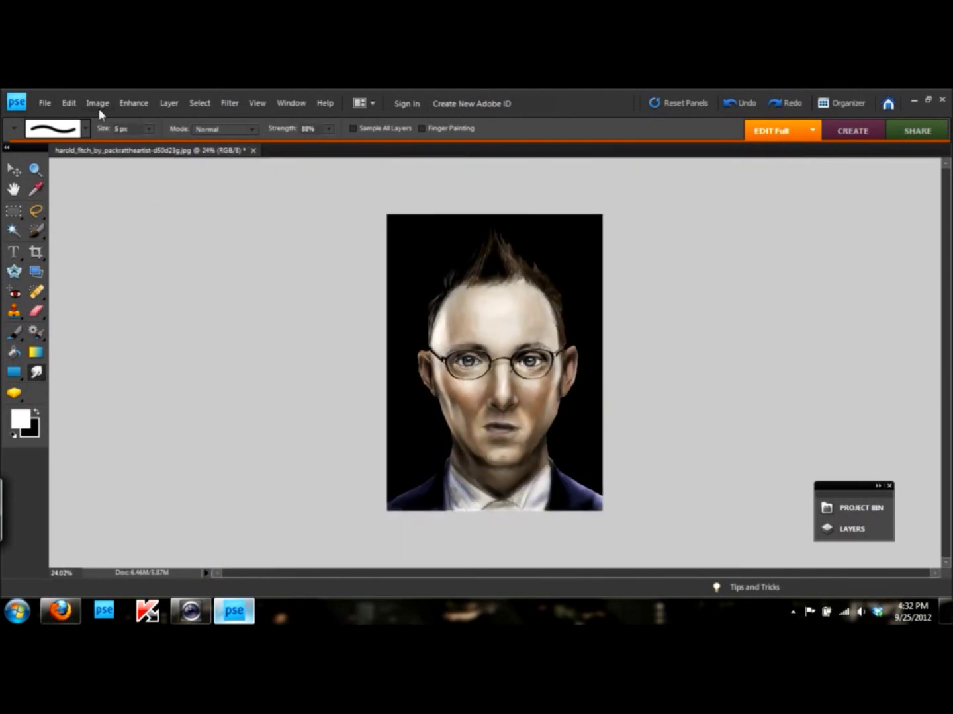
pyautogui.moveTo(179, 262)
pyautogui.mouseDown()
pyautogui.moveTo(155, 260)
pyautogui.moveTo(164, 262)
pyautogui.mouseUp()
# Step: Apply the darker brightness and begin brushing a white signature beside the right shoulder
pyautogui.click(325, 211)
pyautogui.press('r')
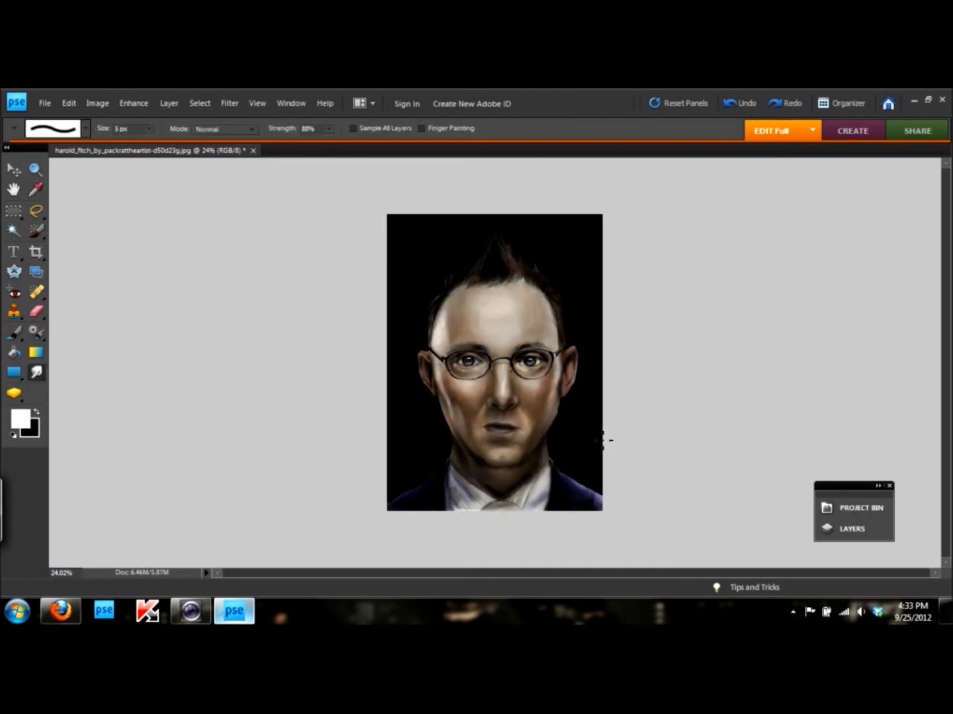
pyautogui.scroll(4, 602, 440)
pyautogui.scroll(4, 605, 437)
pyautogui.click(86, 127)
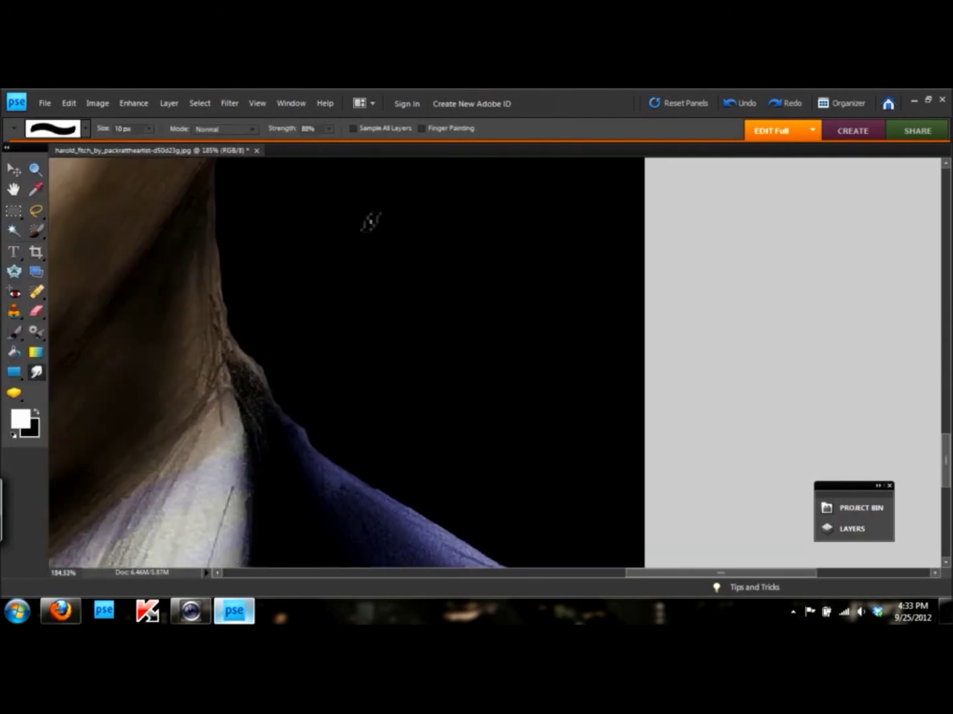
pyautogui.click(13, 333)
pyautogui.moveTo(402, 449); pyautogui.dragTo(415, 478)
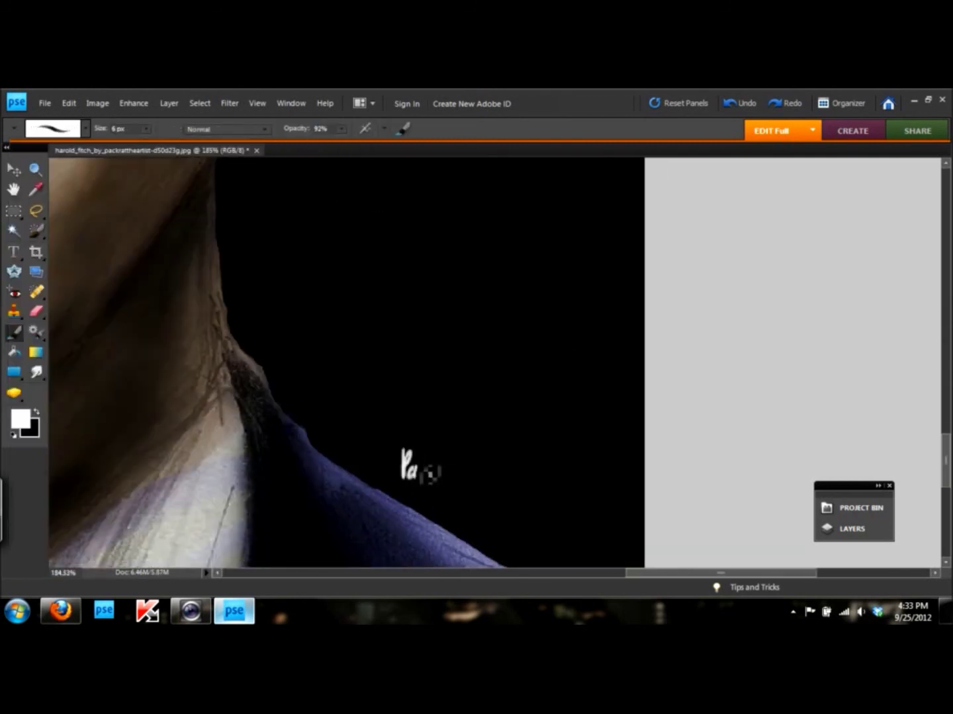